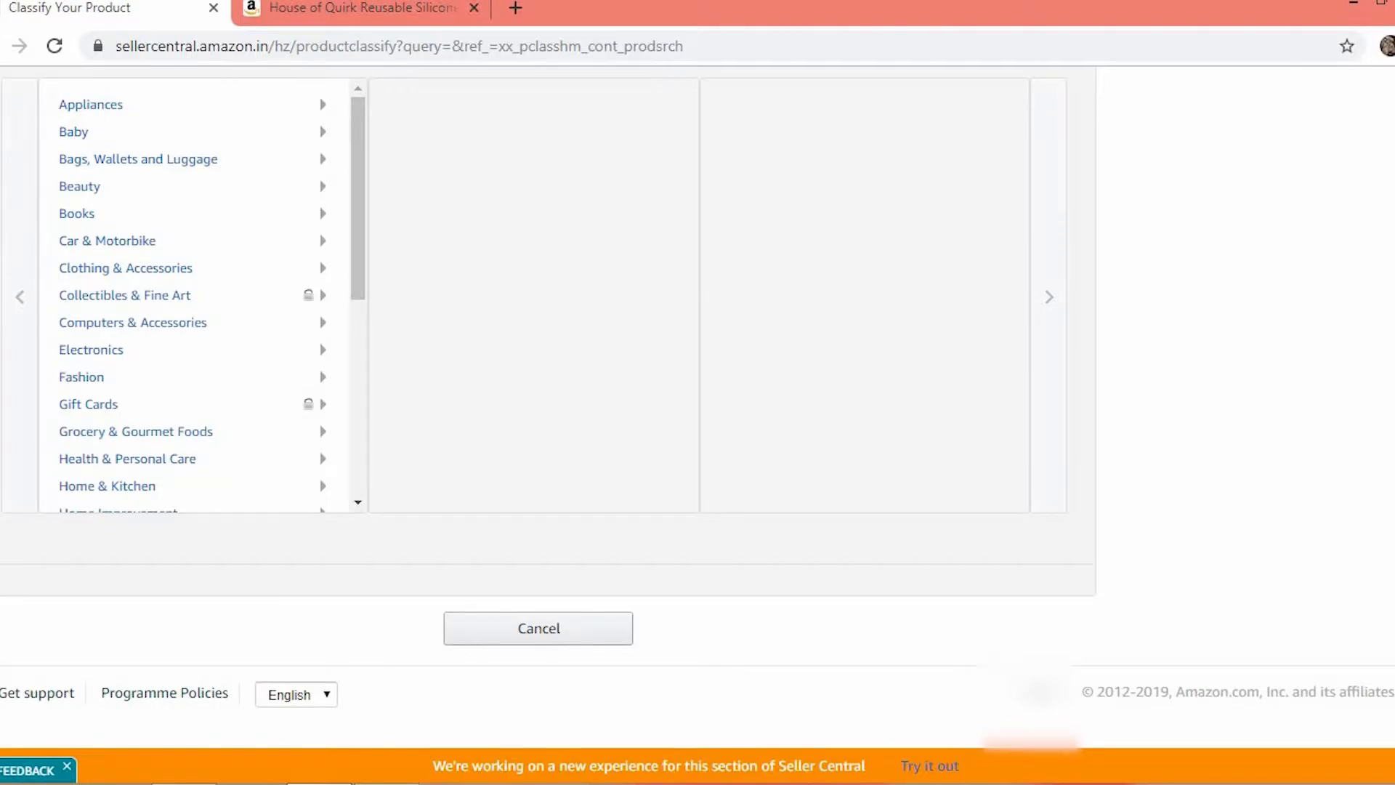
# - Classify the product under Shoes & Handbags > Shoe Care & Accessories > Overshoes and select that category
pyautogui.scroll(1, 698, 400)
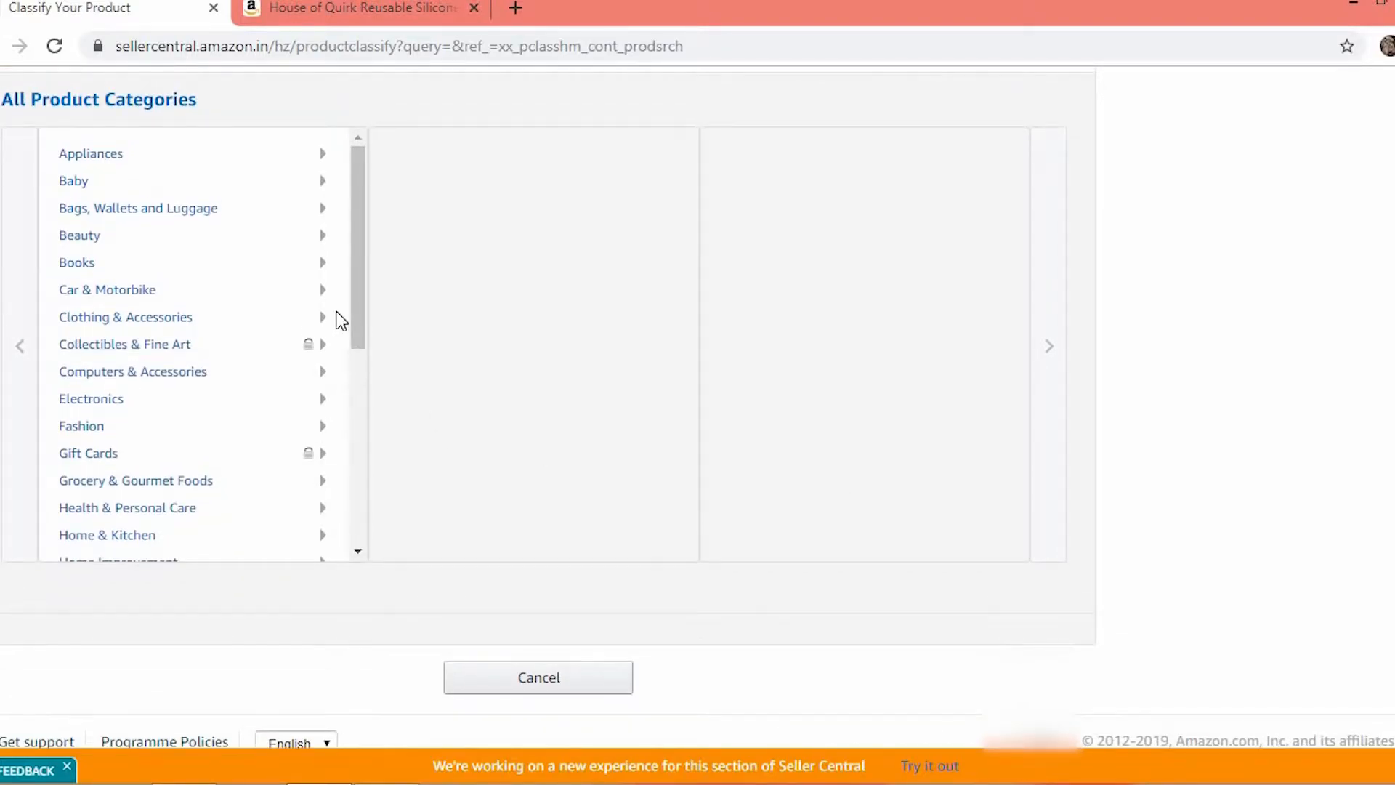
pyautogui.moveTo(356, 316); pyautogui.dragTo(358, 514)
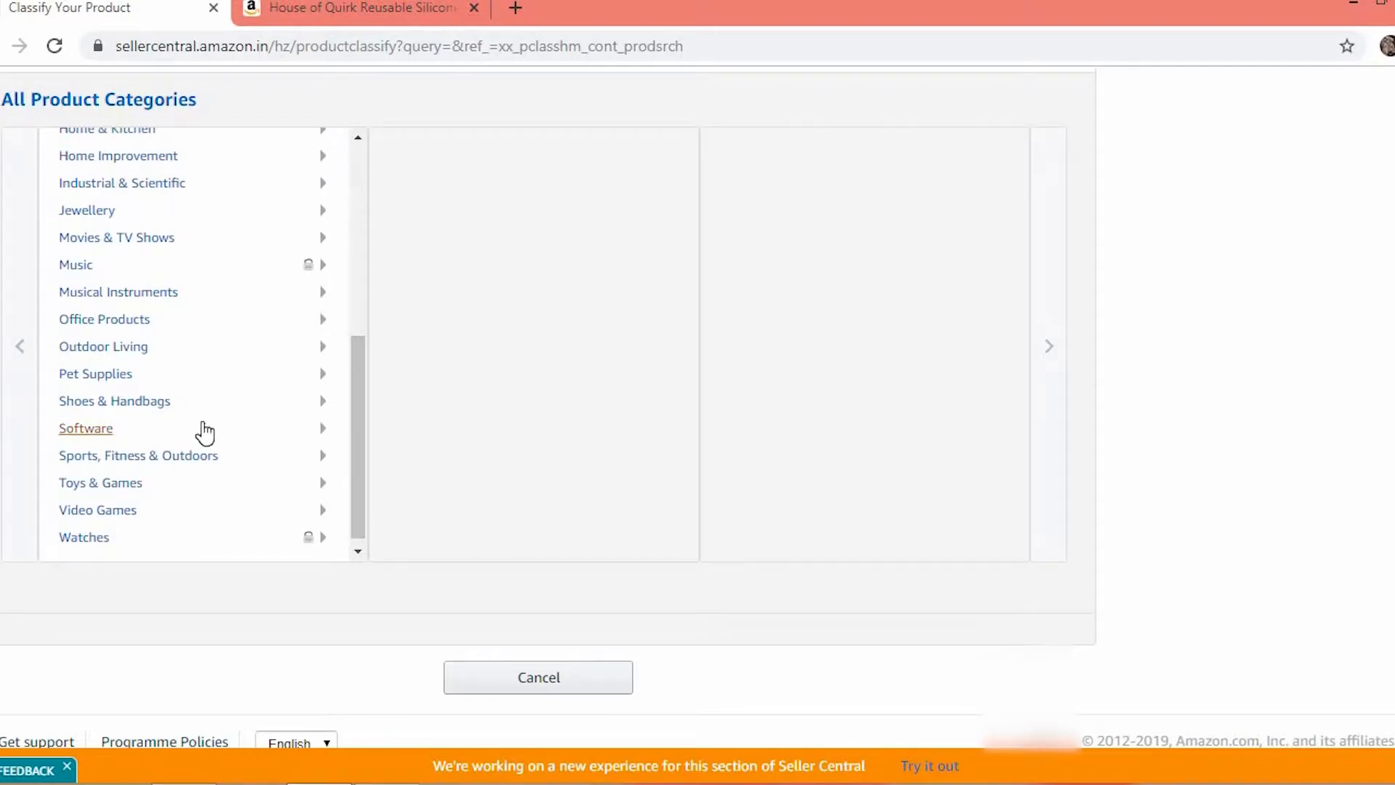
pyautogui.click(163, 408)
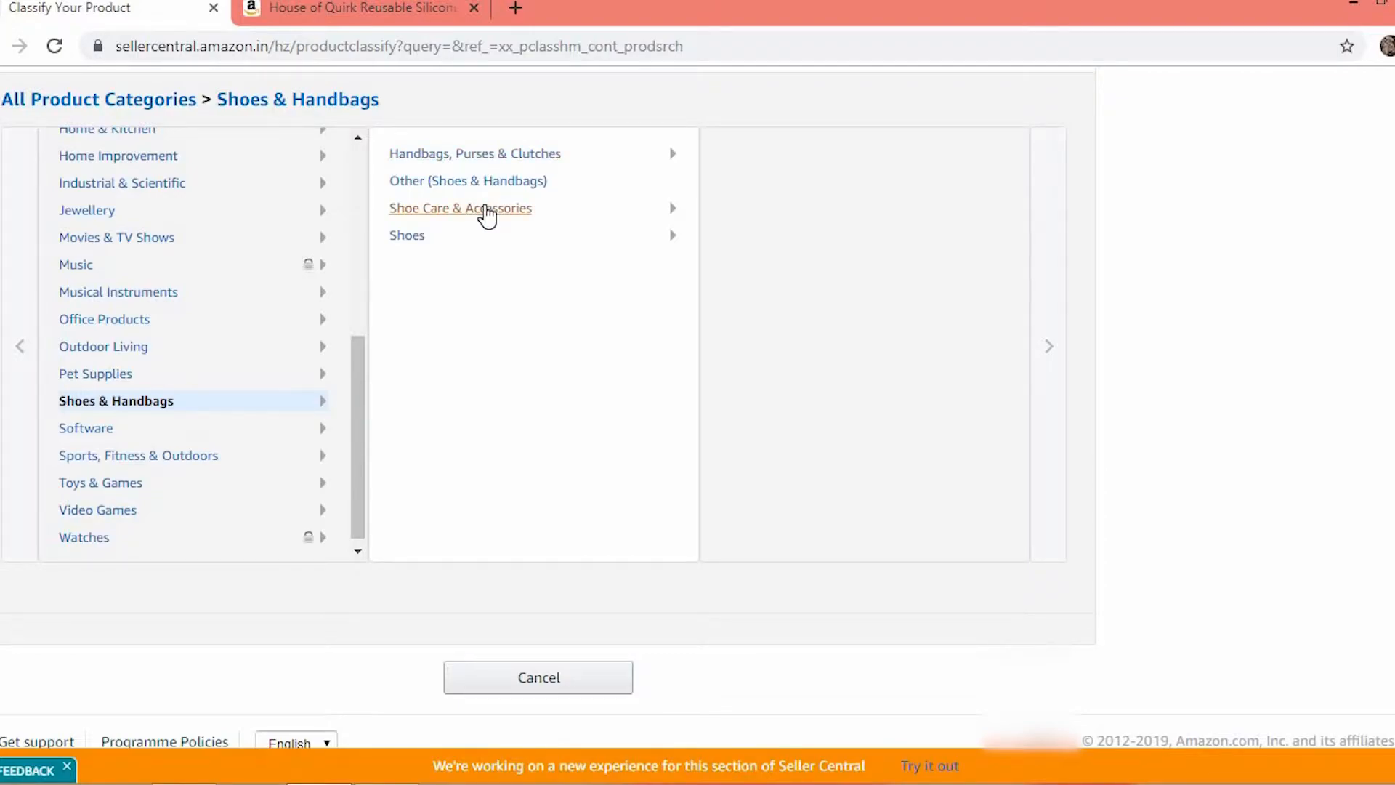
pyautogui.click(486, 211)
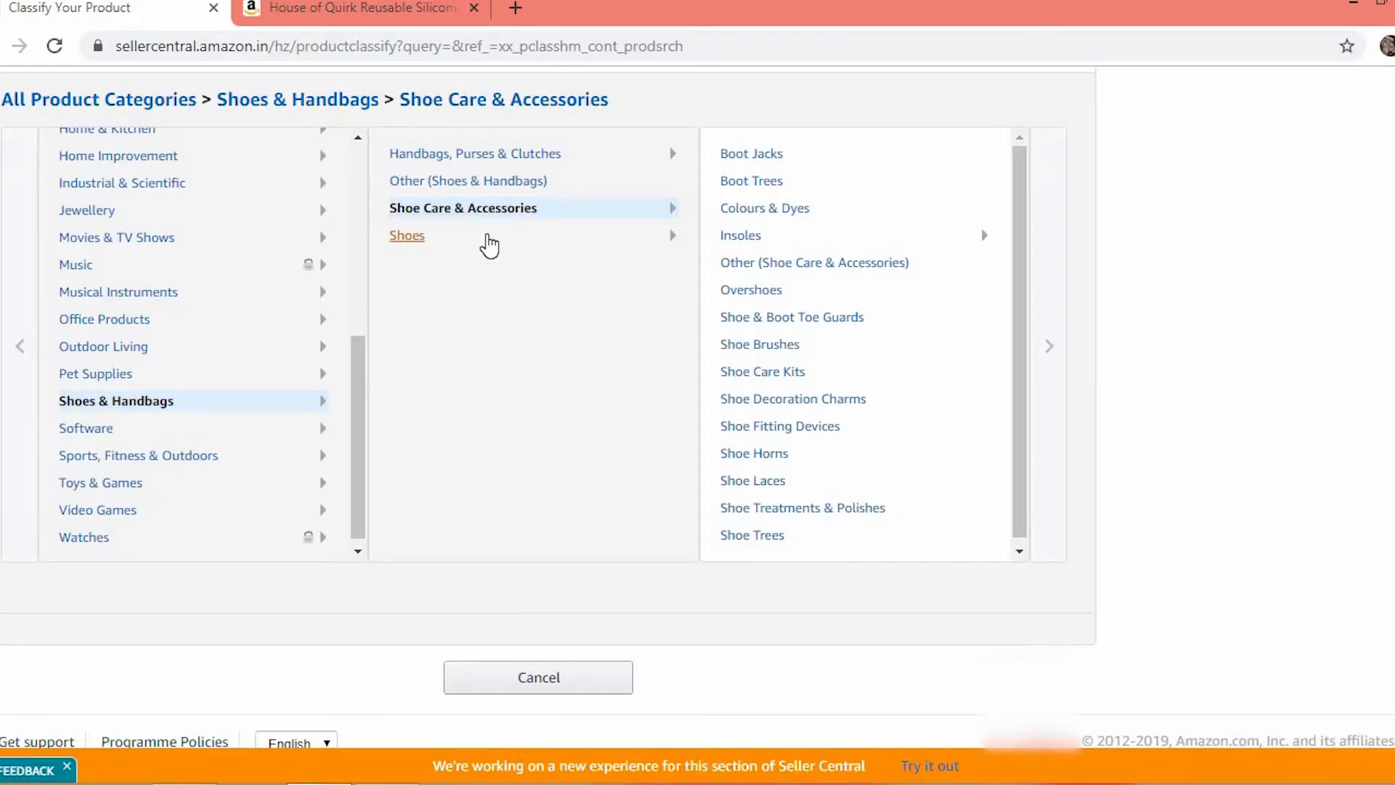
pyautogui.click(488, 245)
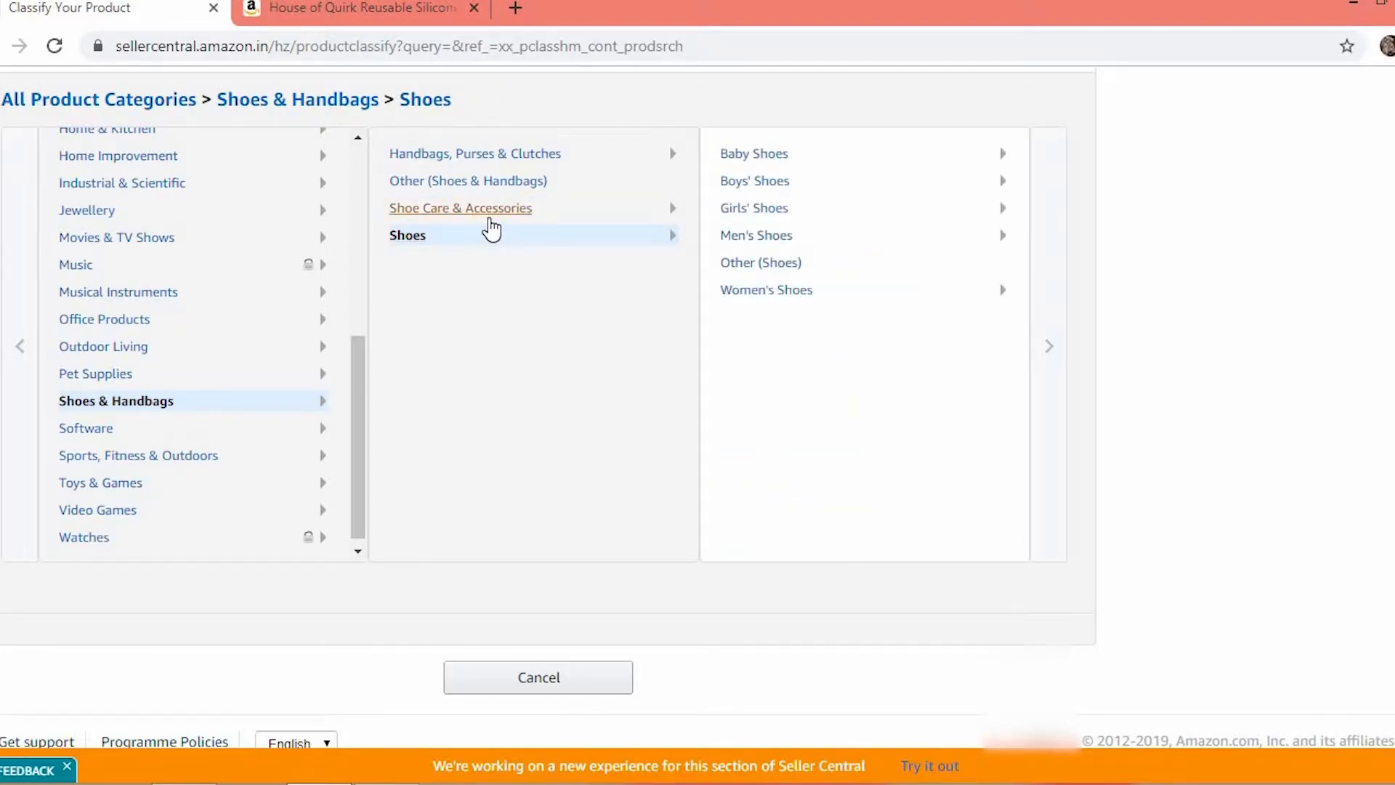
pyautogui.click(491, 220)
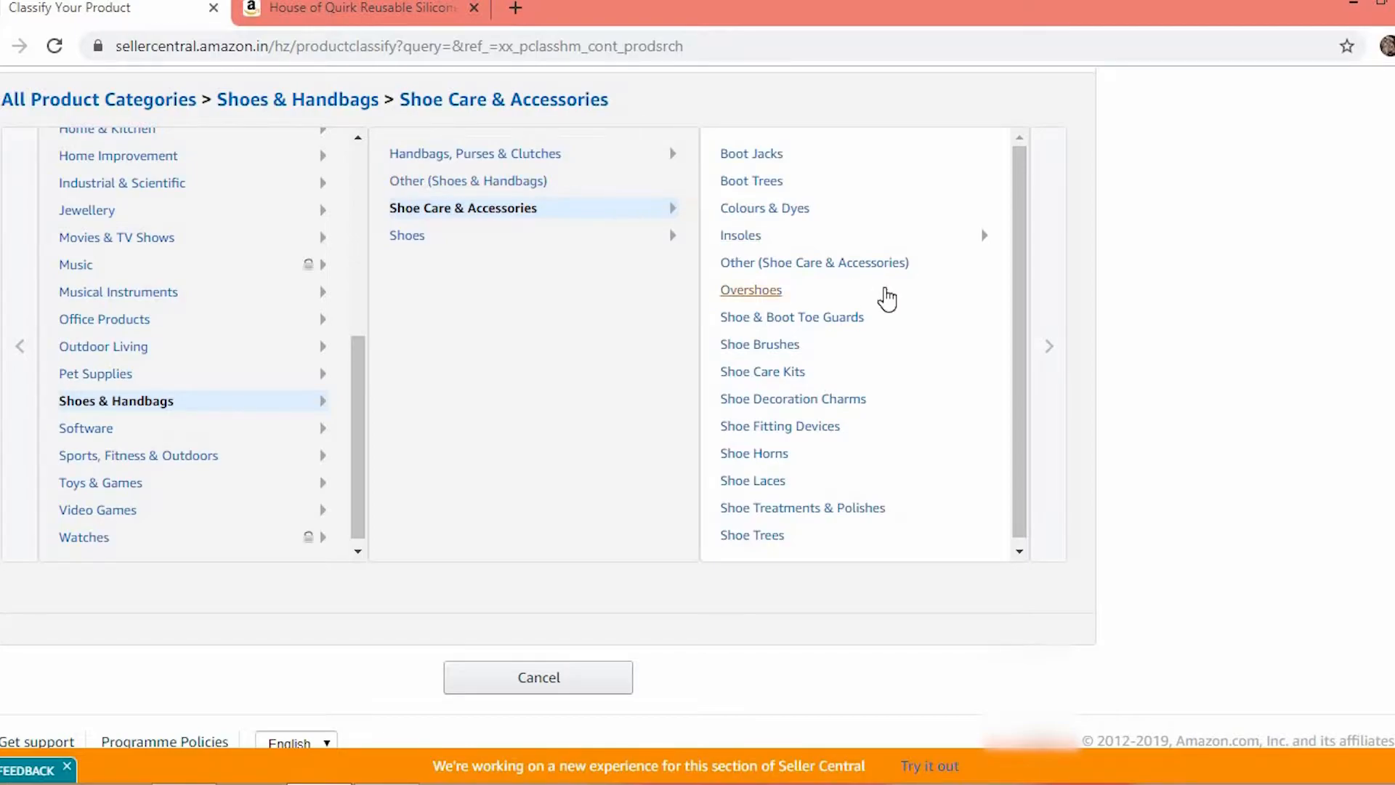
pyautogui.moveTo(1016, 285); pyautogui.dragTo(1017, 286)
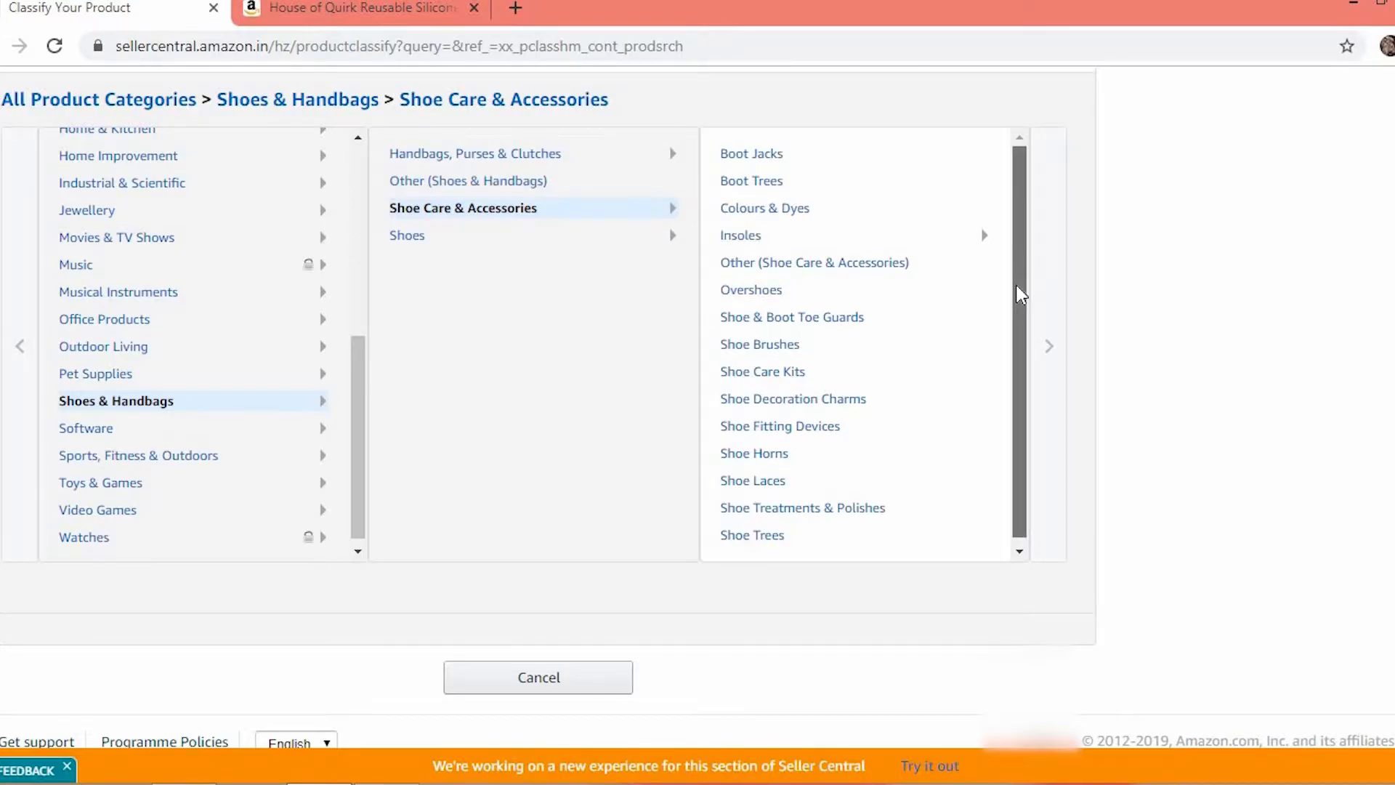
pyautogui.click(753, 292)
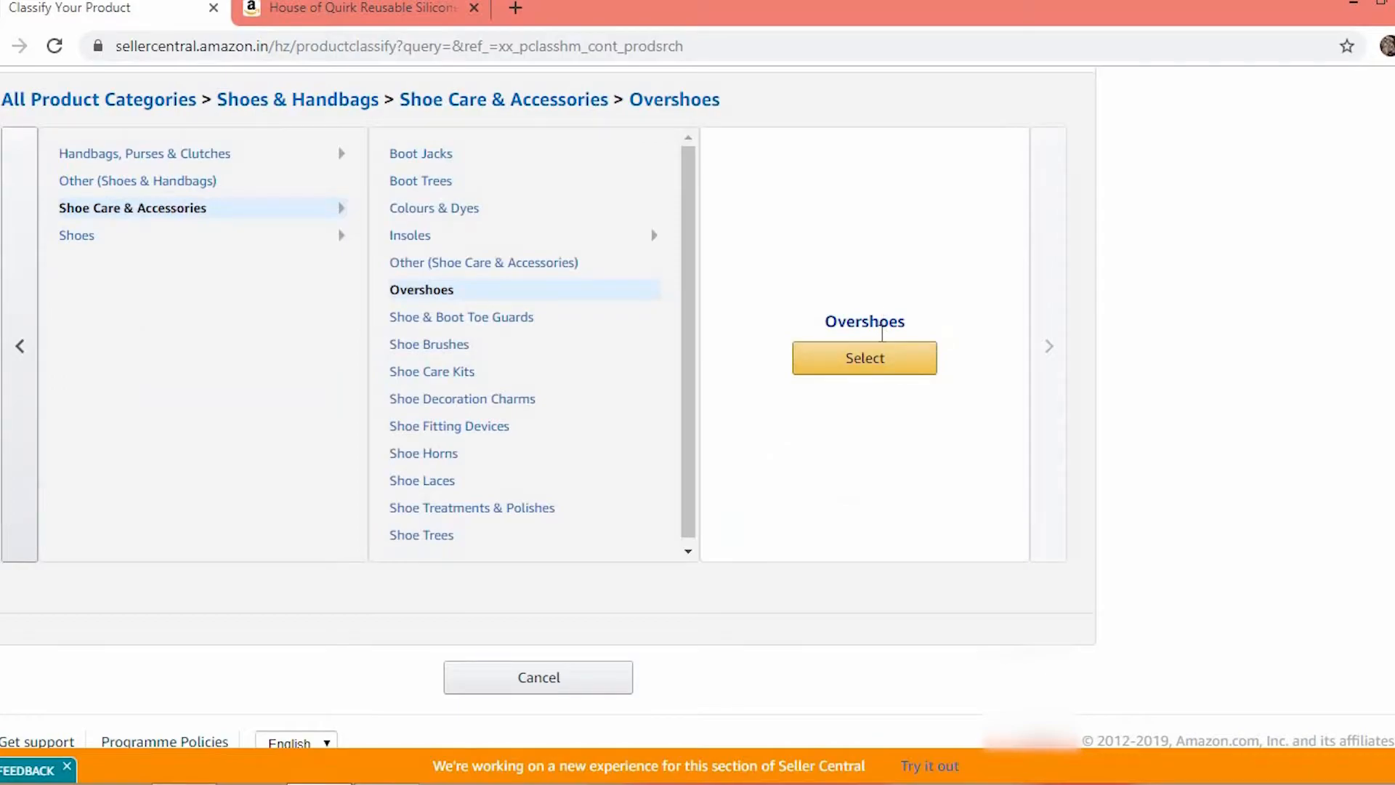
pyautogui.moveTo(882, 330); pyautogui.dragTo(874, 362)
pyautogui.click(871, 364)
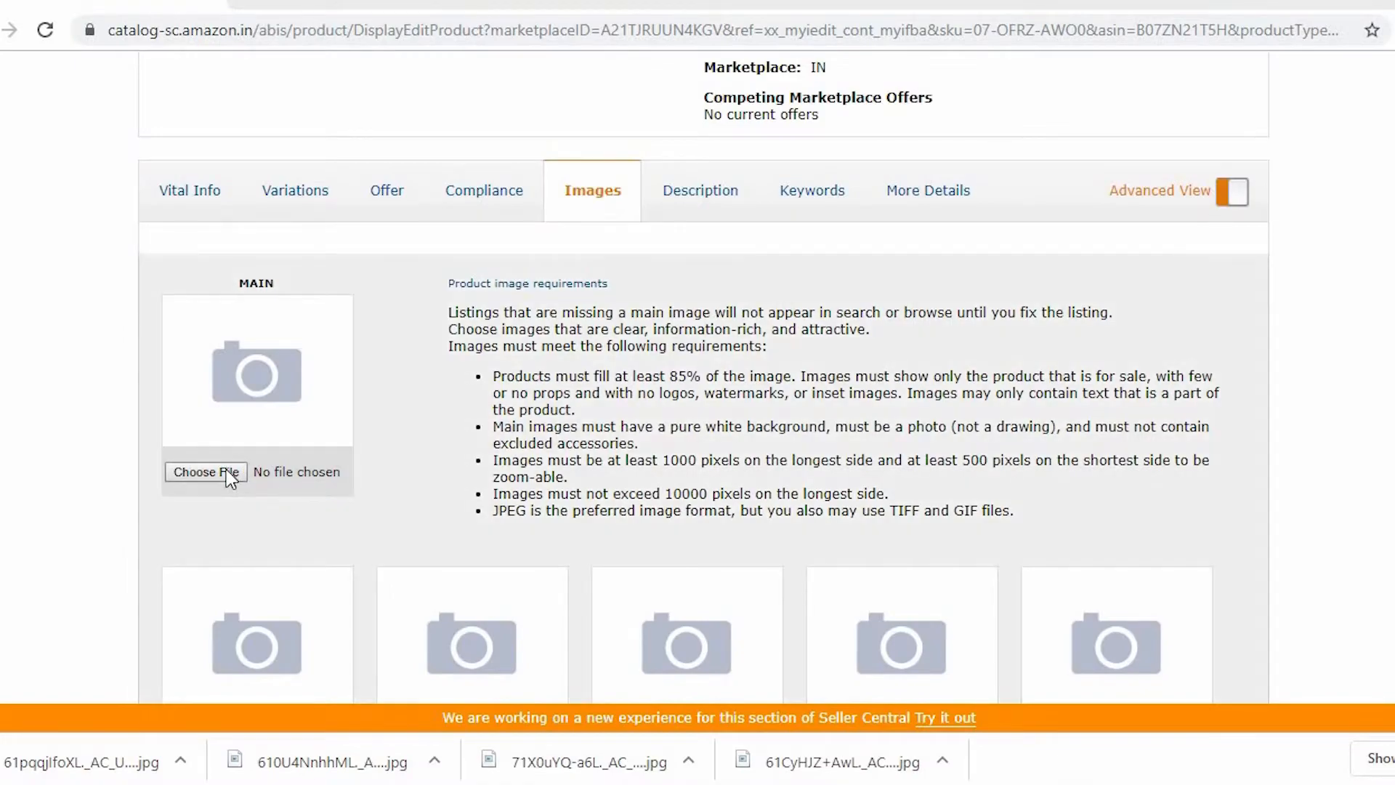
# - Upload 61CyHJZ+AwL._AC_UL1500_ from the image folder on Local Disk (E:) as the product's main image
pyautogui.click(226, 471)
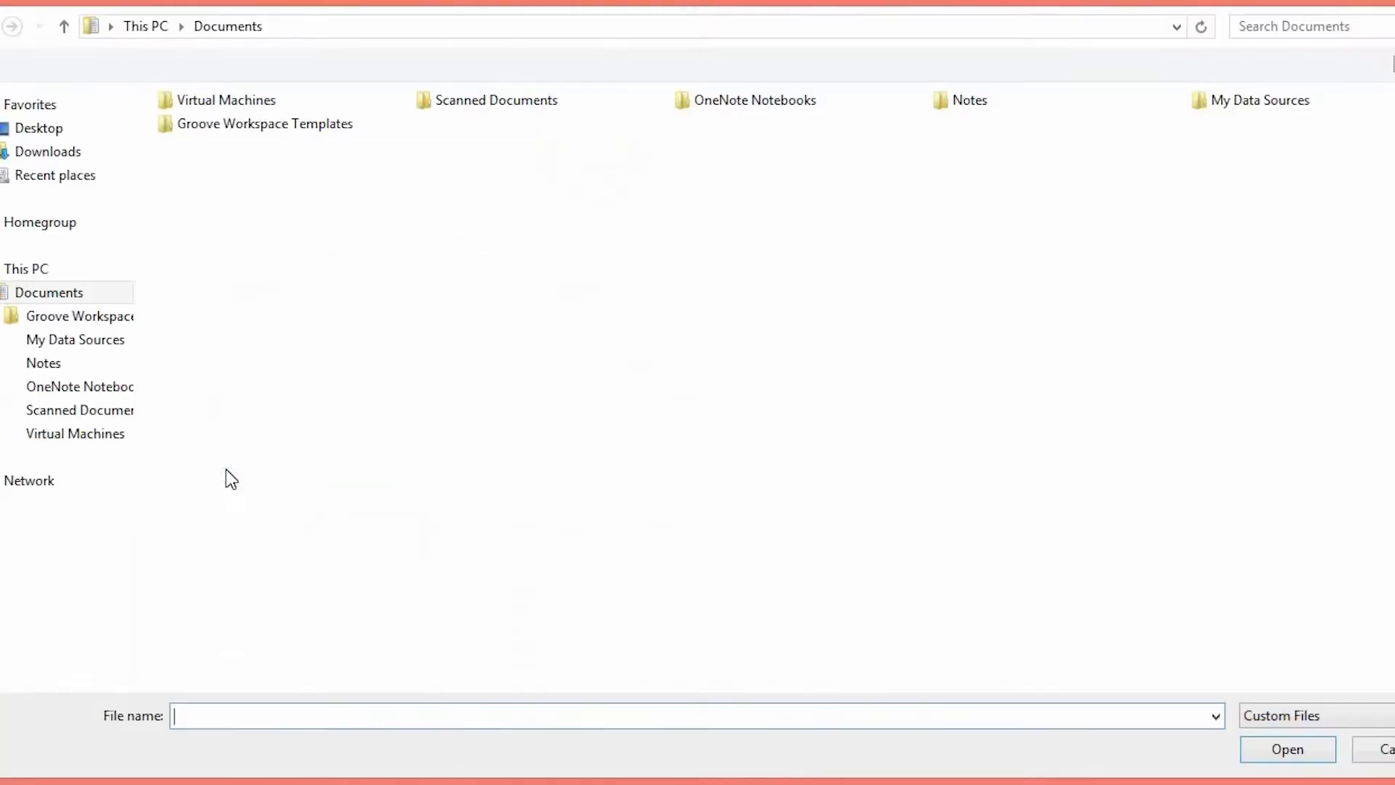
pyautogui.click(87, 623)
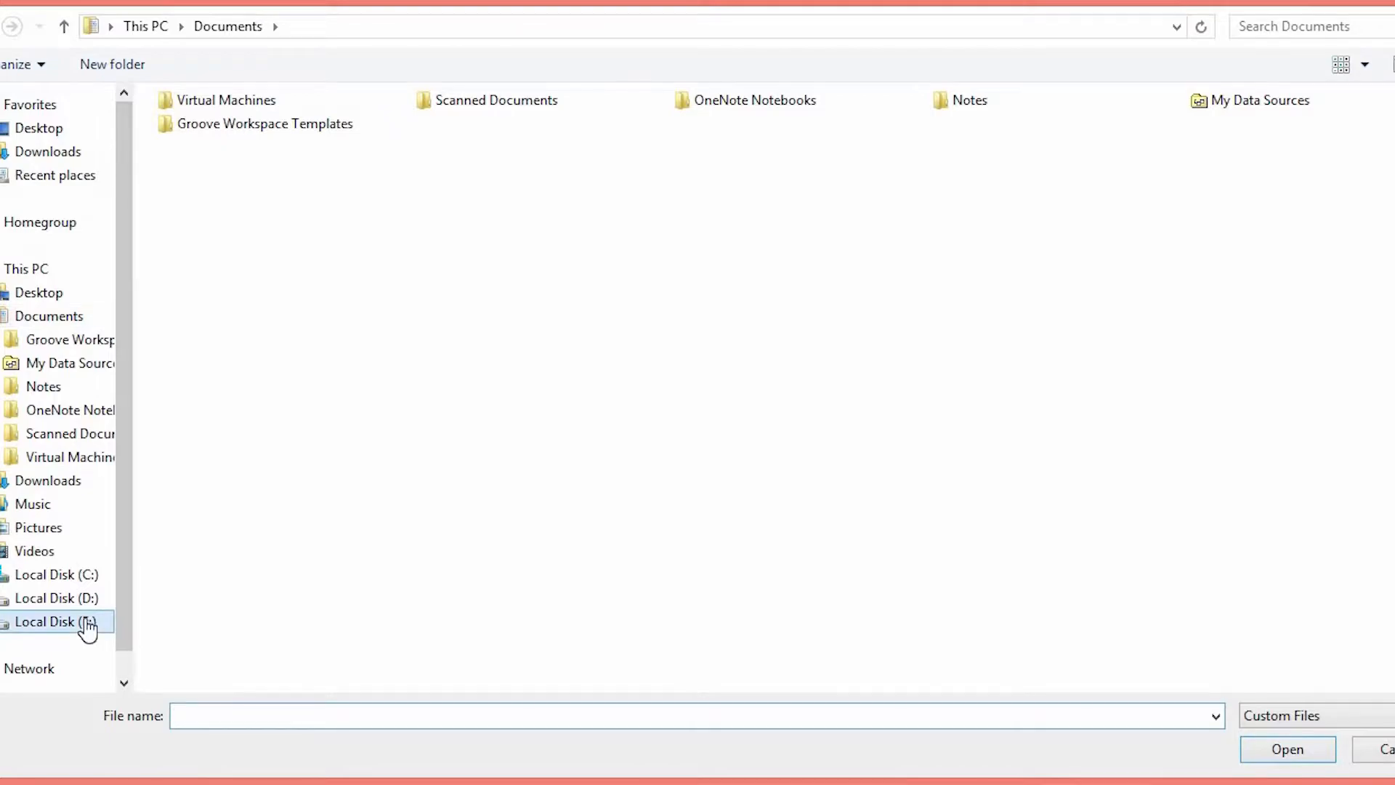
pyautogui.doubleClick(212, 170)
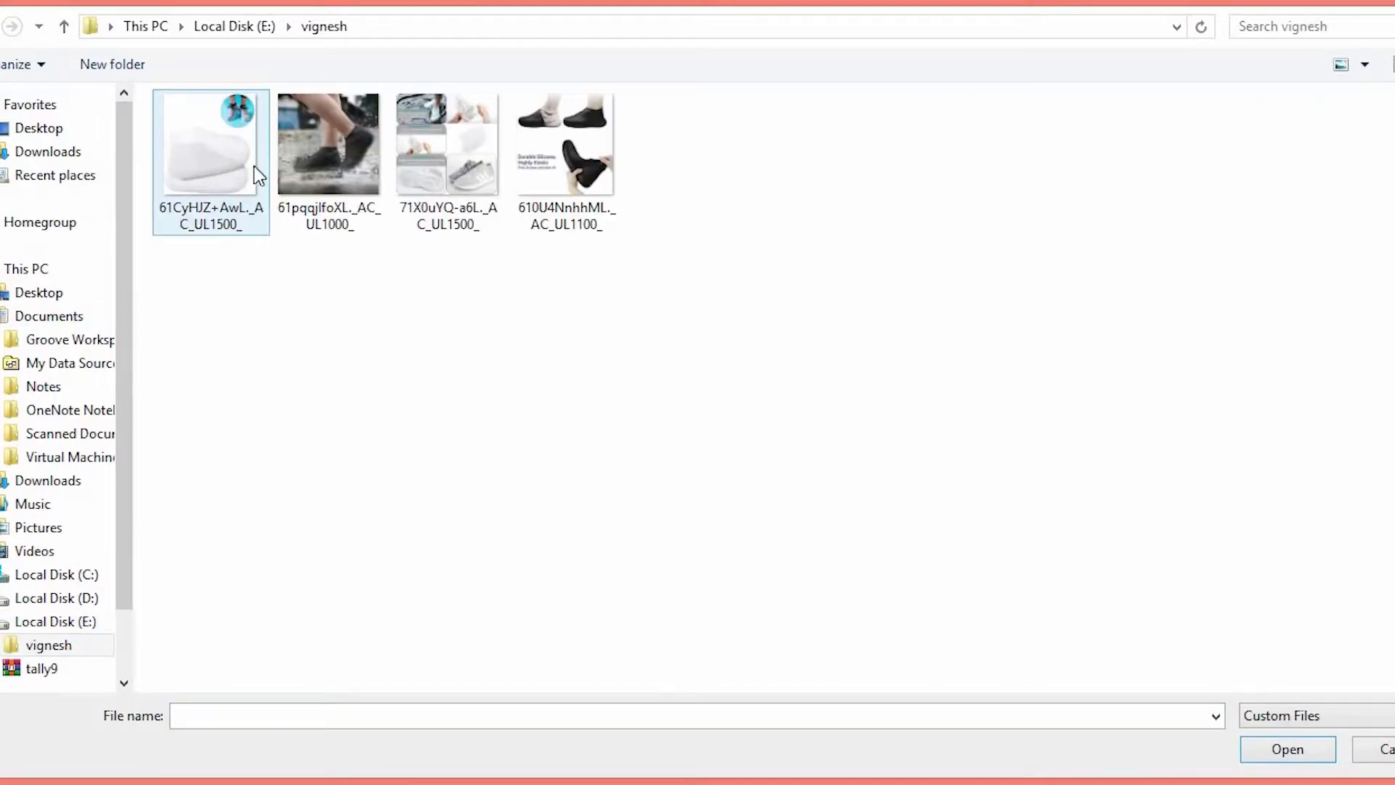
pyautogui.click(222, 166)
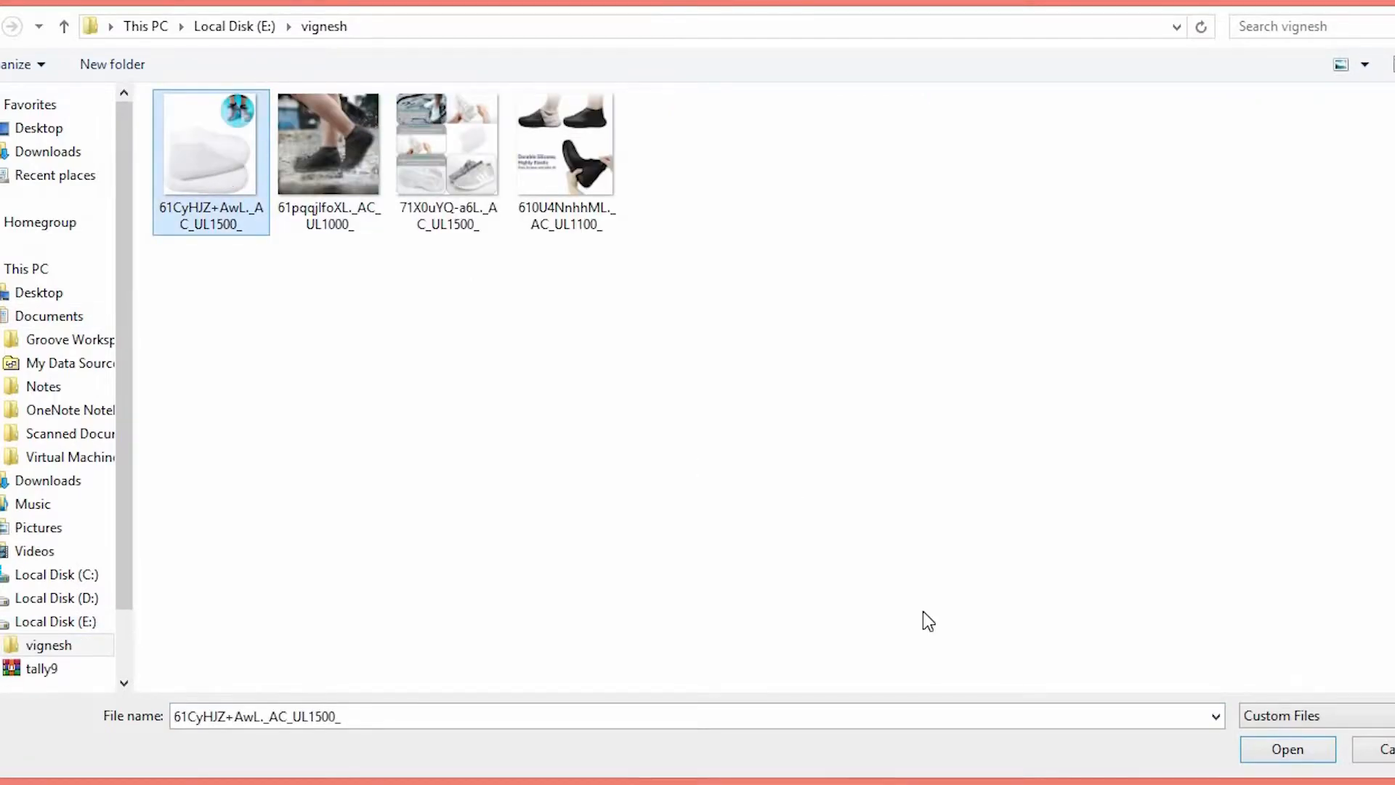
pyautogui.click(1291, 748)
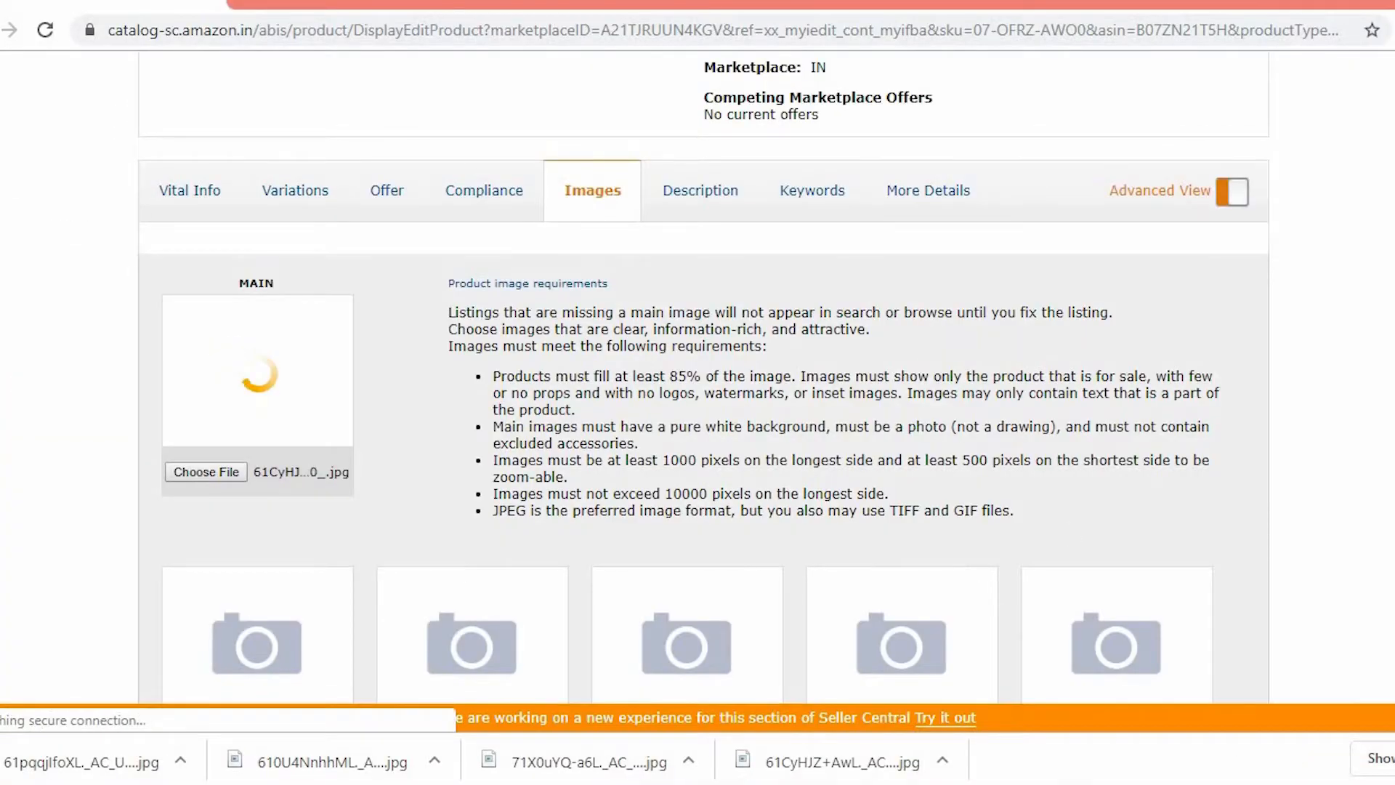
# - Upload 61pqqjIfoXL._AC_UL1000_ and 71X0uYQ-a6L._AC_UL1500_ as the first two additional product images
pyautogui.scroll(-2, 704, 465)
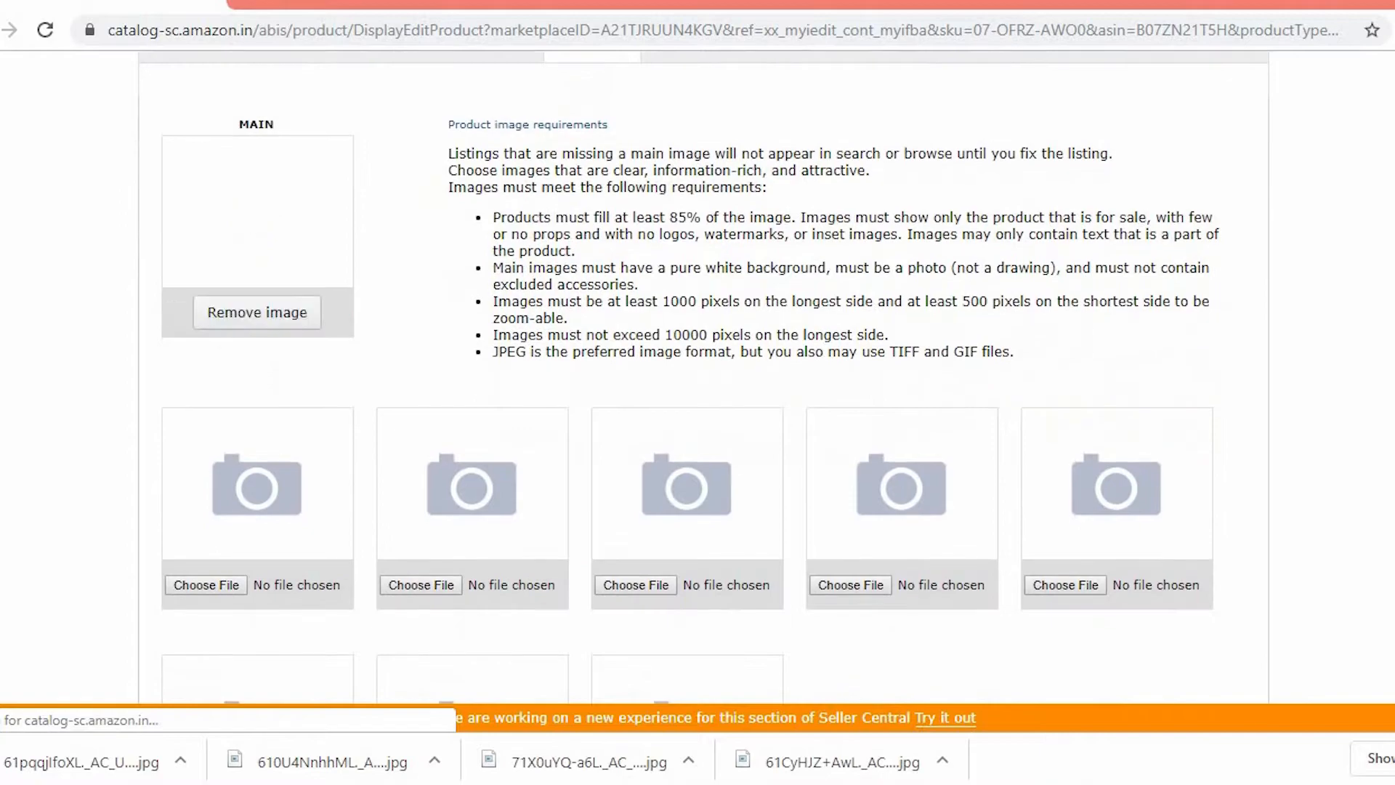
pyautogui.click(196, 582)
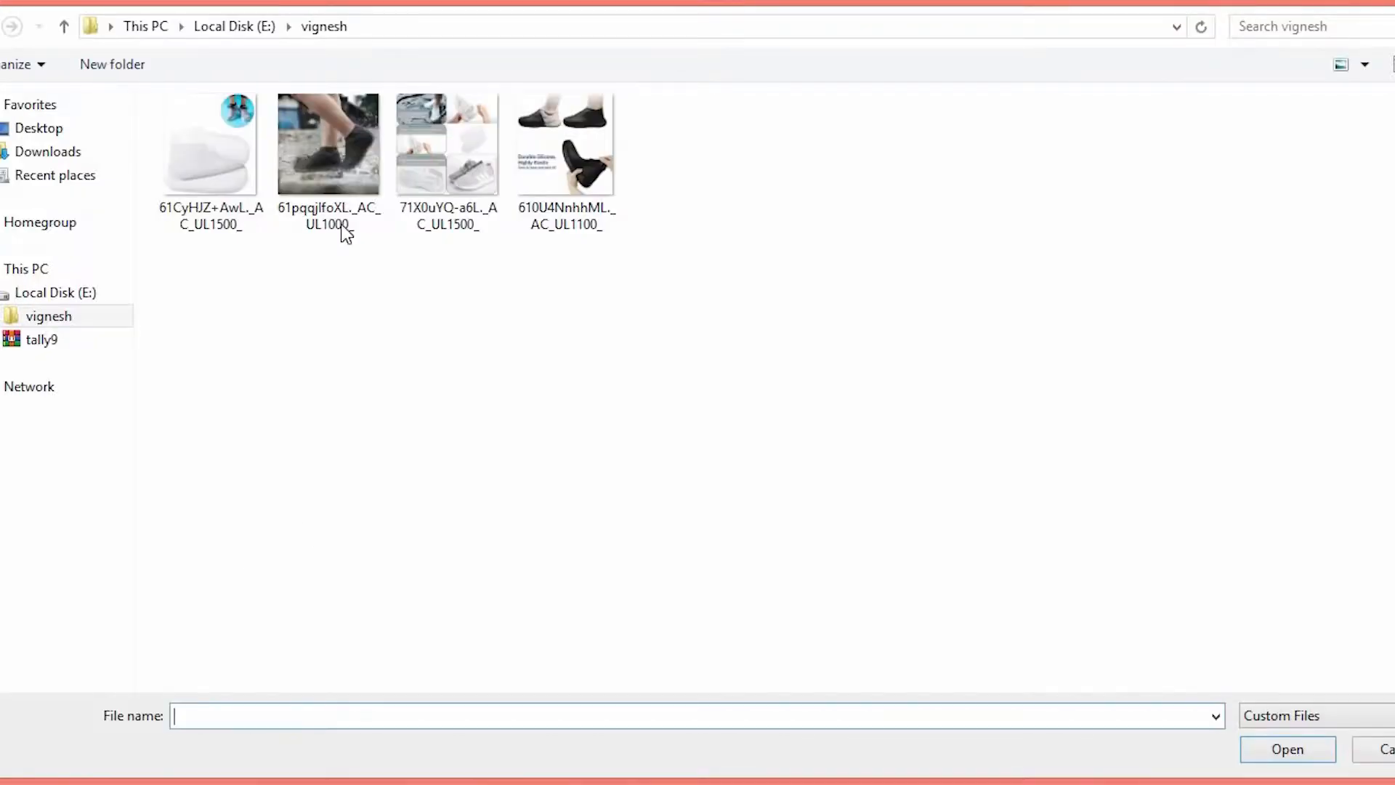
pyautogui.doubleClick(349, 162)
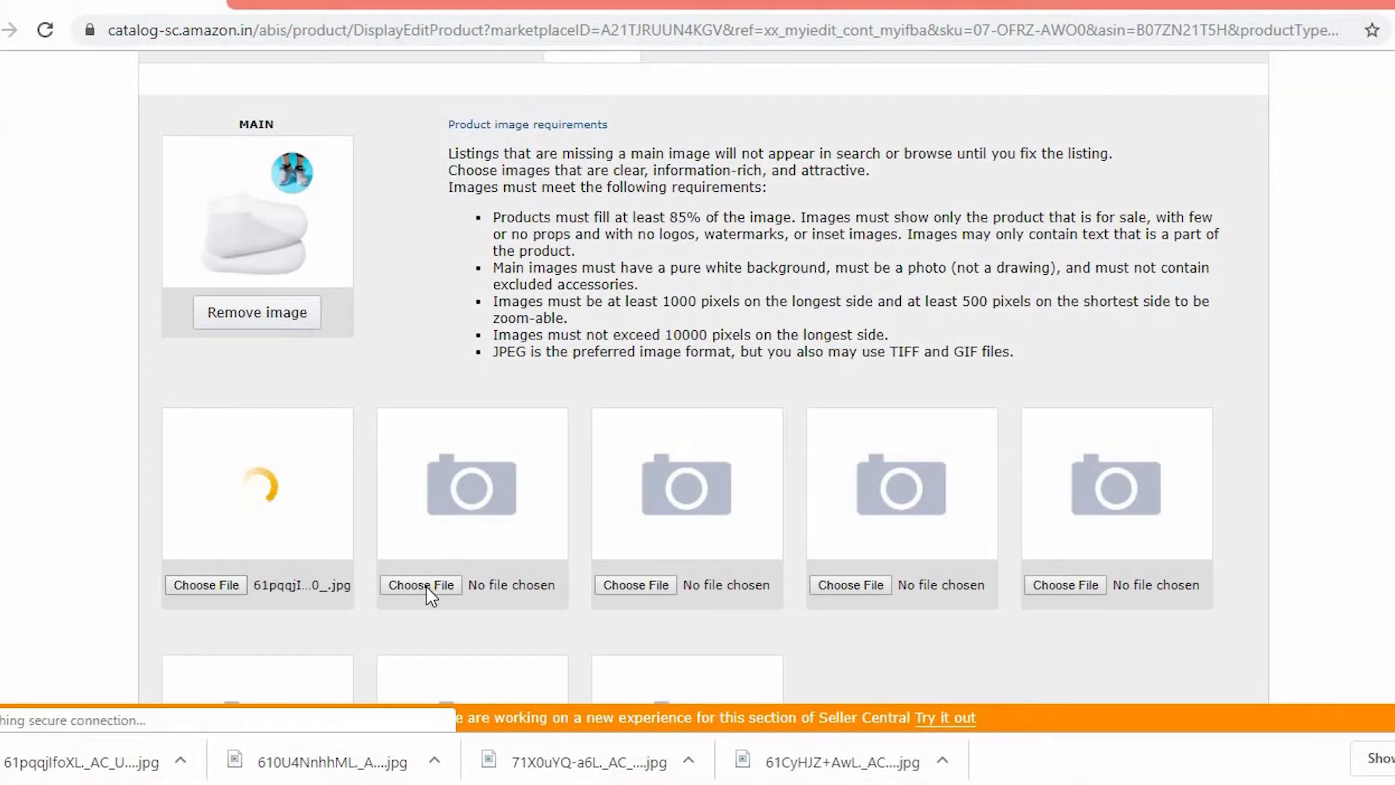
pyautogui.click(416, 430)
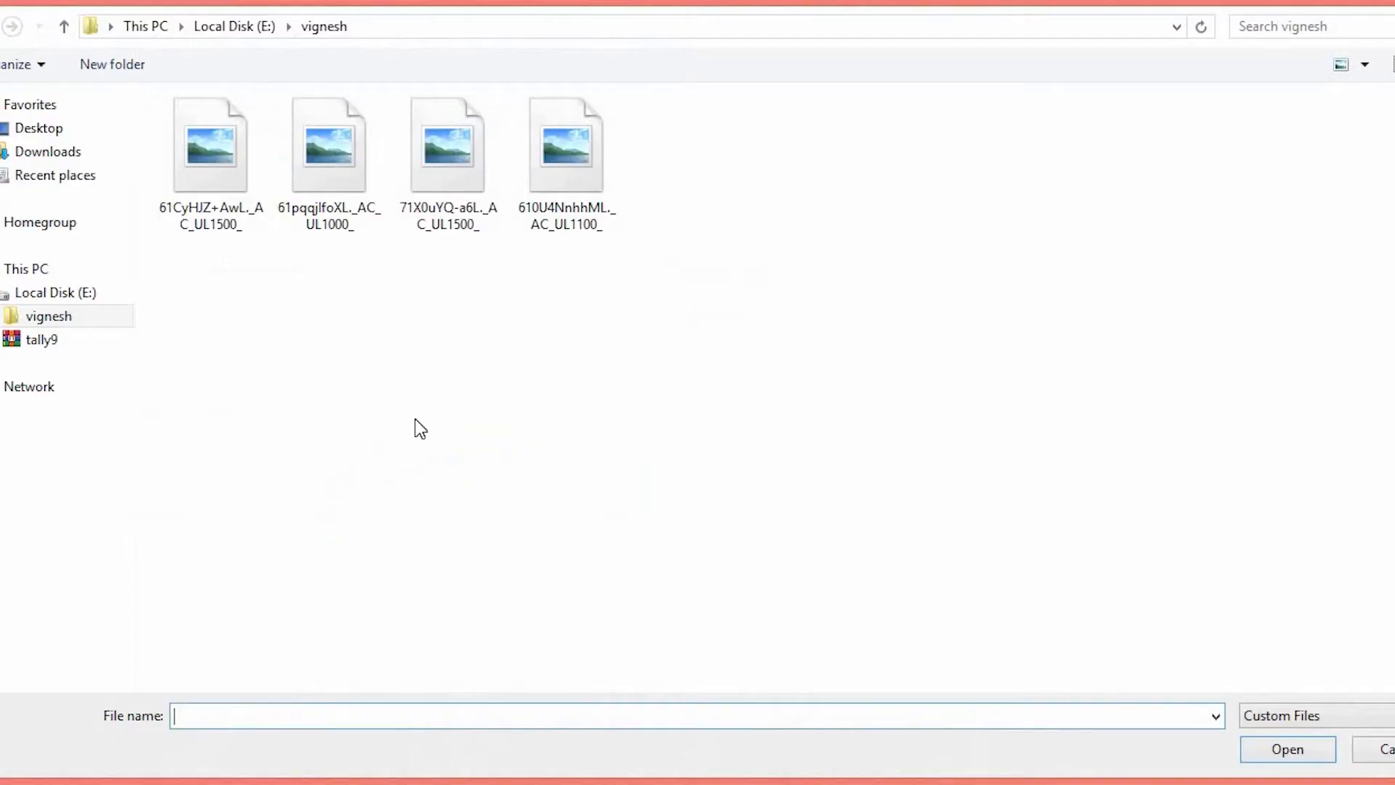
pyautogui.doubleClick(442, 221)
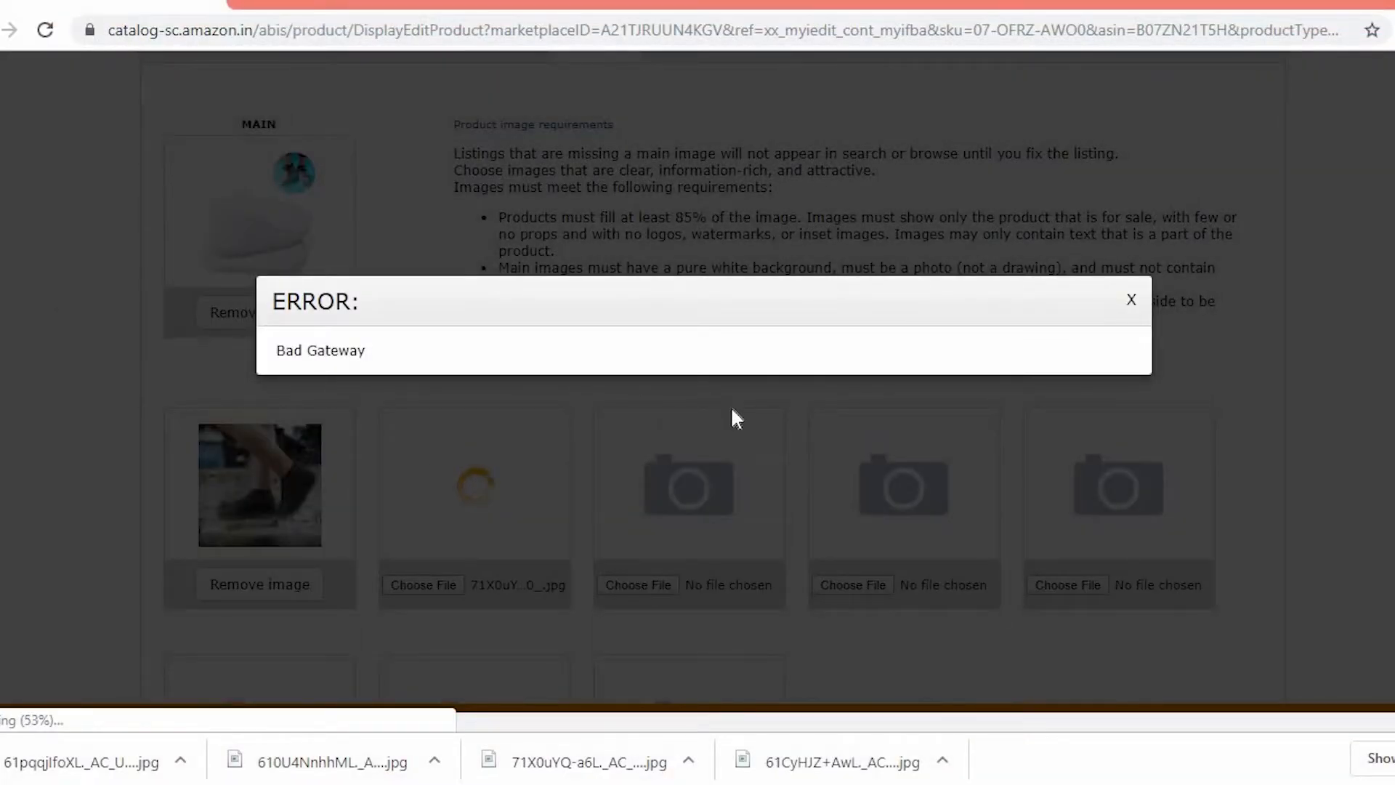
pyautogui.click(1132, 299)
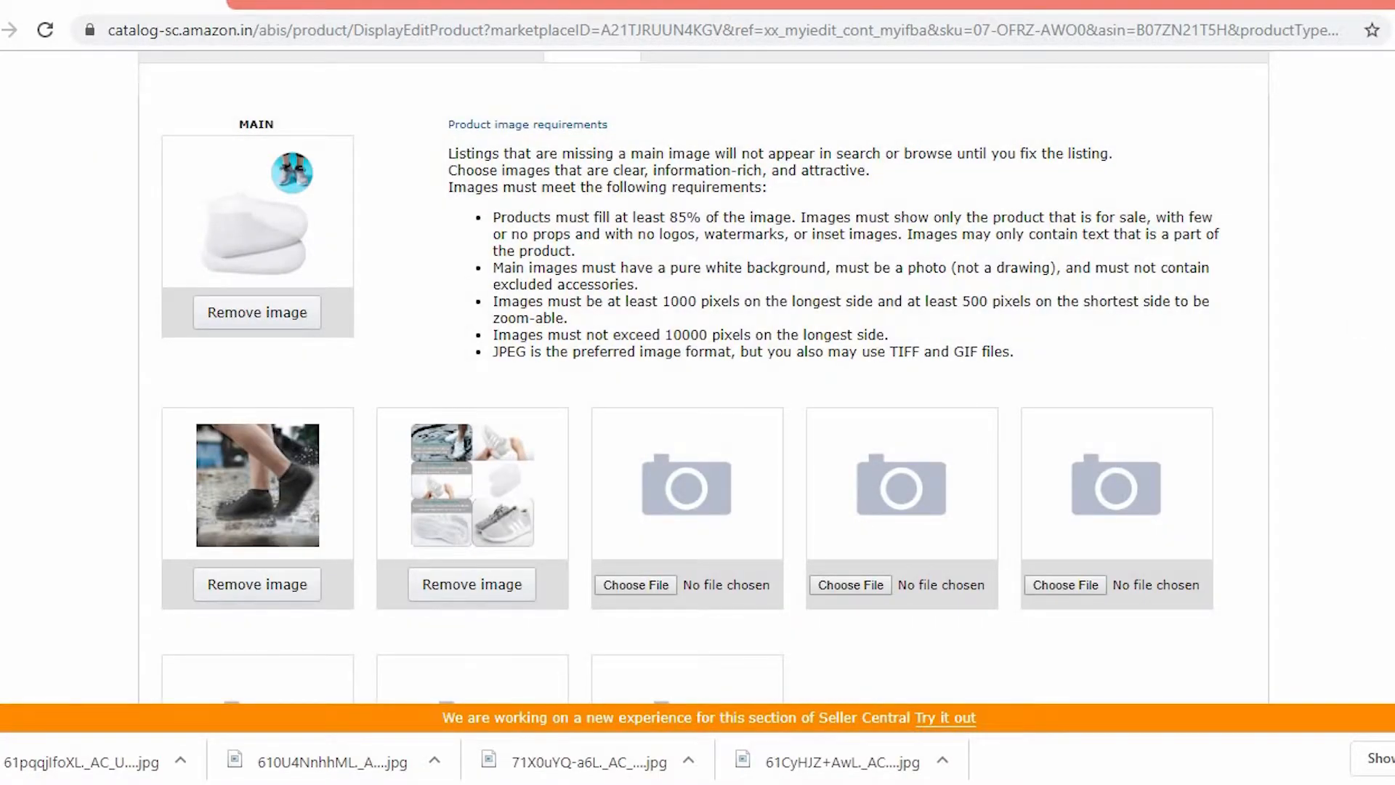
pyautogui.scroll(-4, 697, 378)
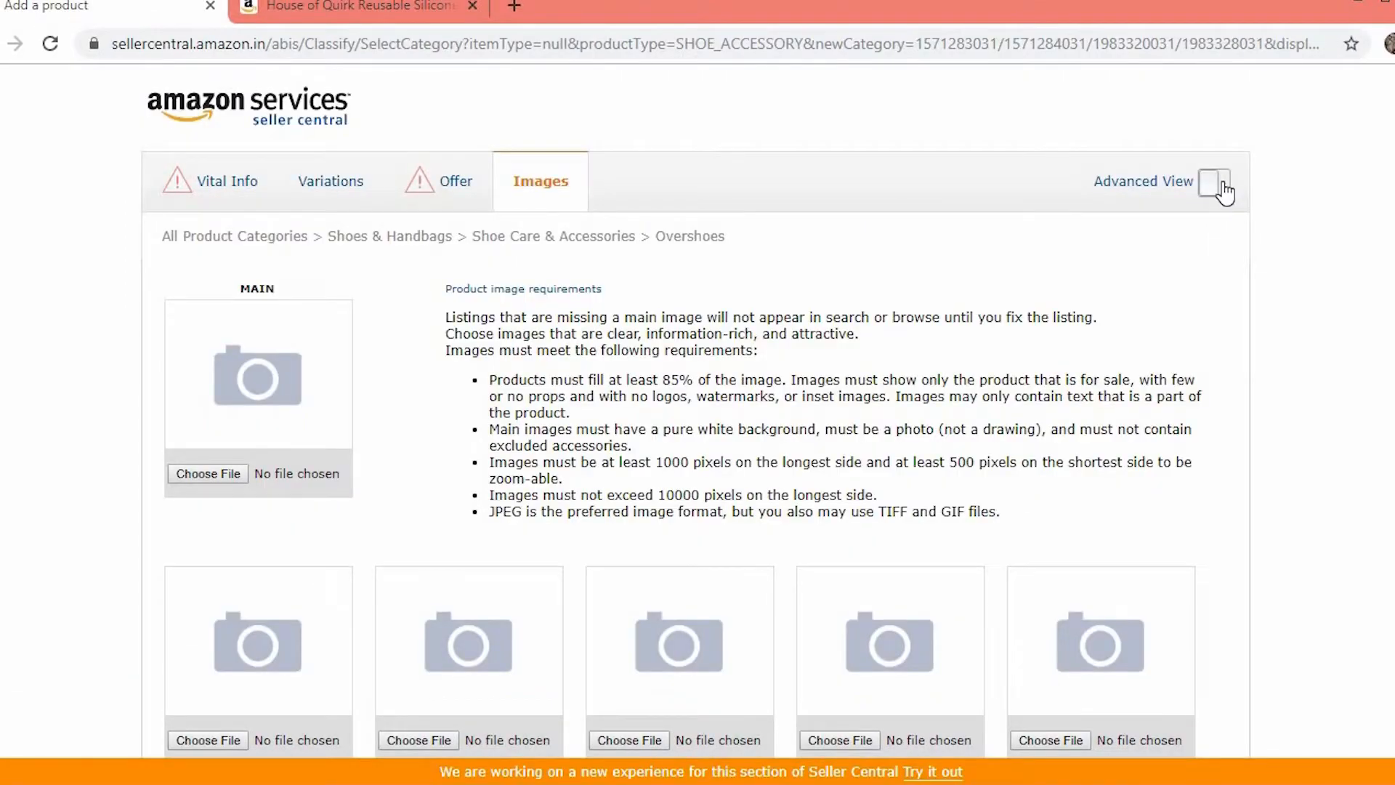
# - Turn on Advanced View for the new overshoes listing and look through its Keywords, Description and More Details sections
pyautogui.click(1220, 186)
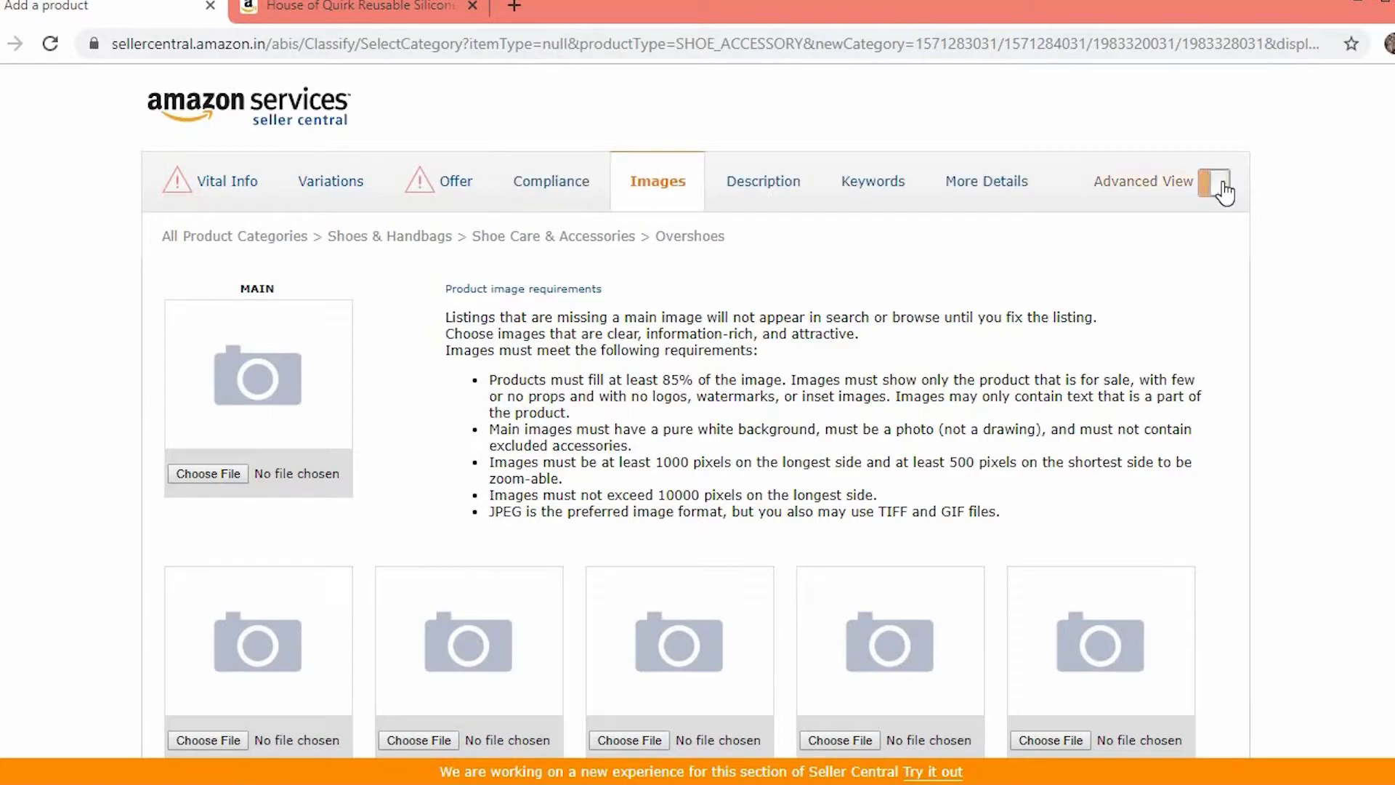
pyautogui.click(870, 194)
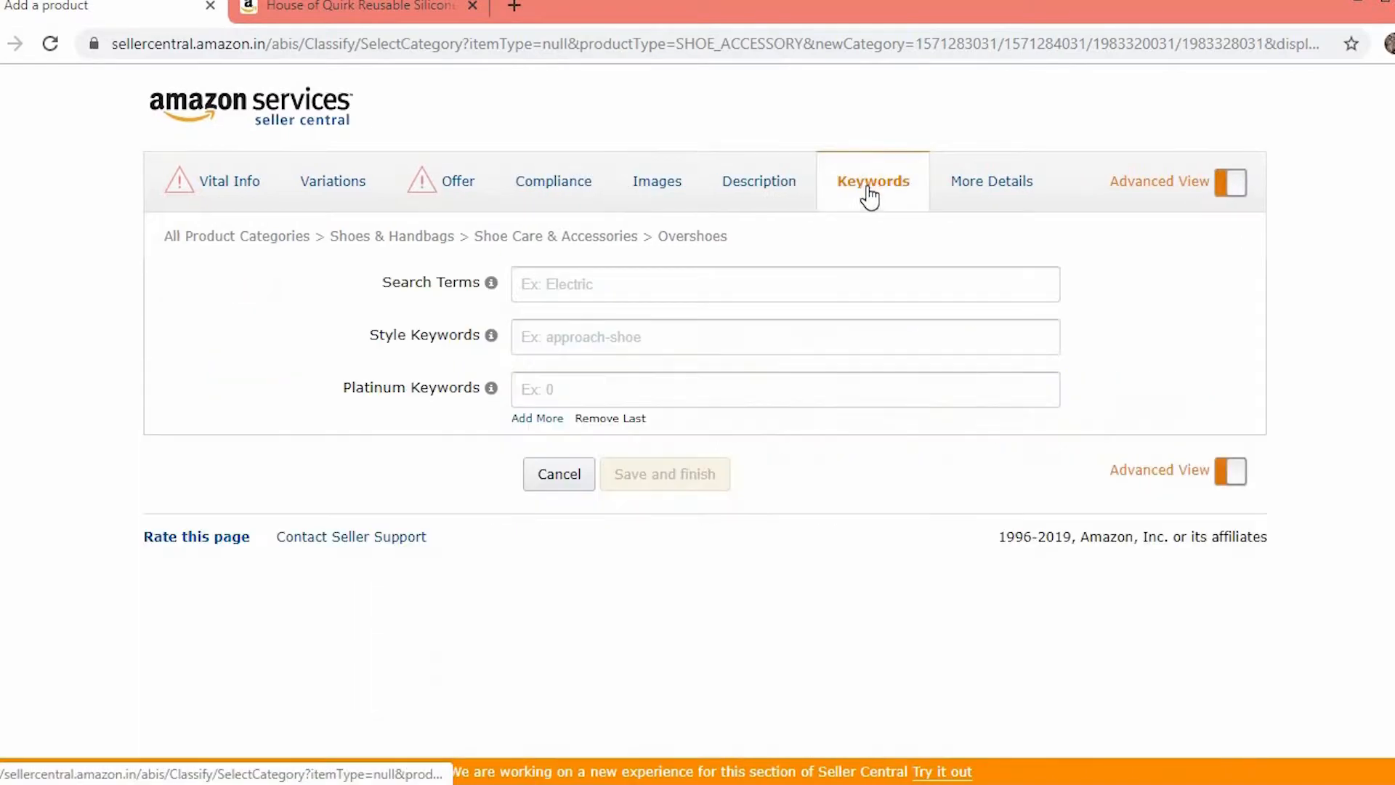
pyautogui.click(748, 200)
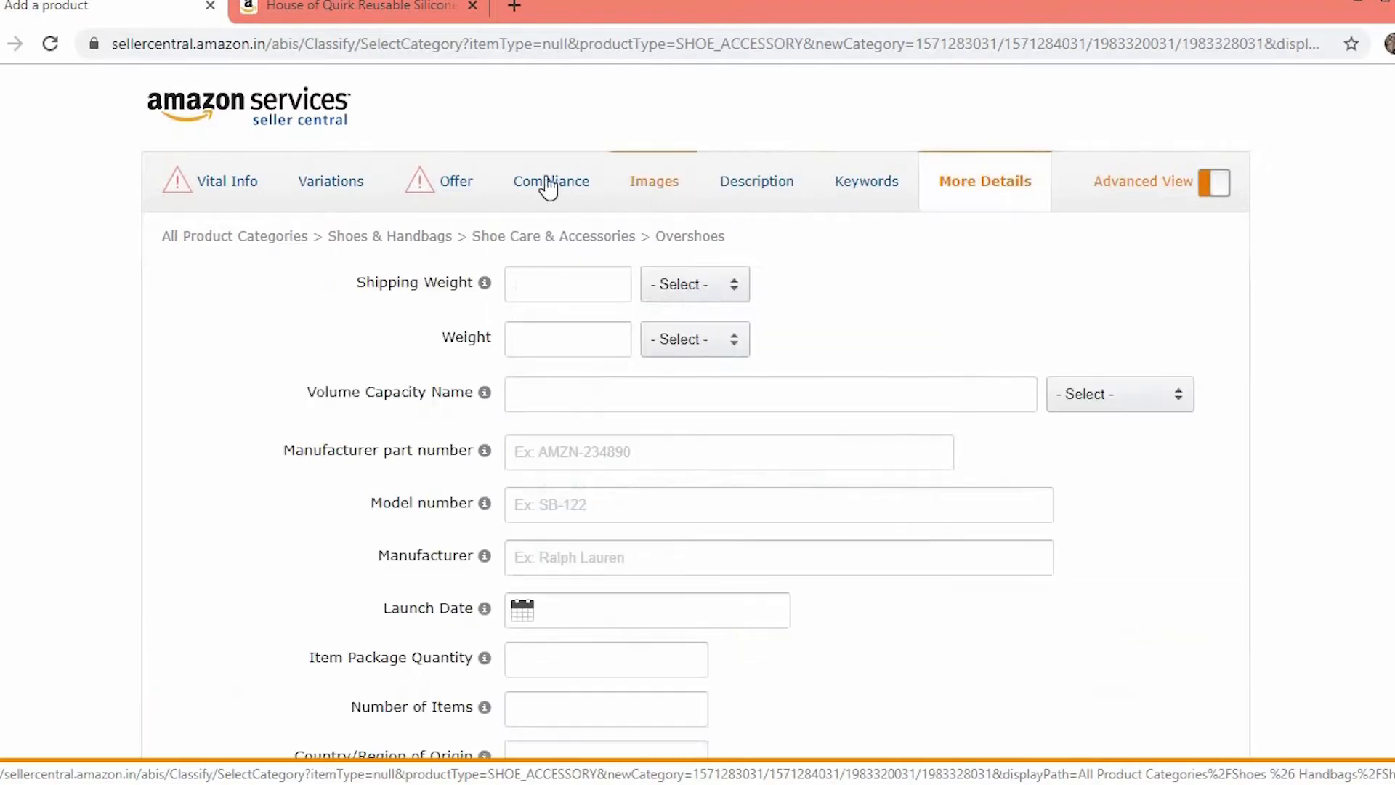
# - Review the Vital Info fields, checking the available Collection values and Product ID types without choosing any
pyautogui.click(242, 187)
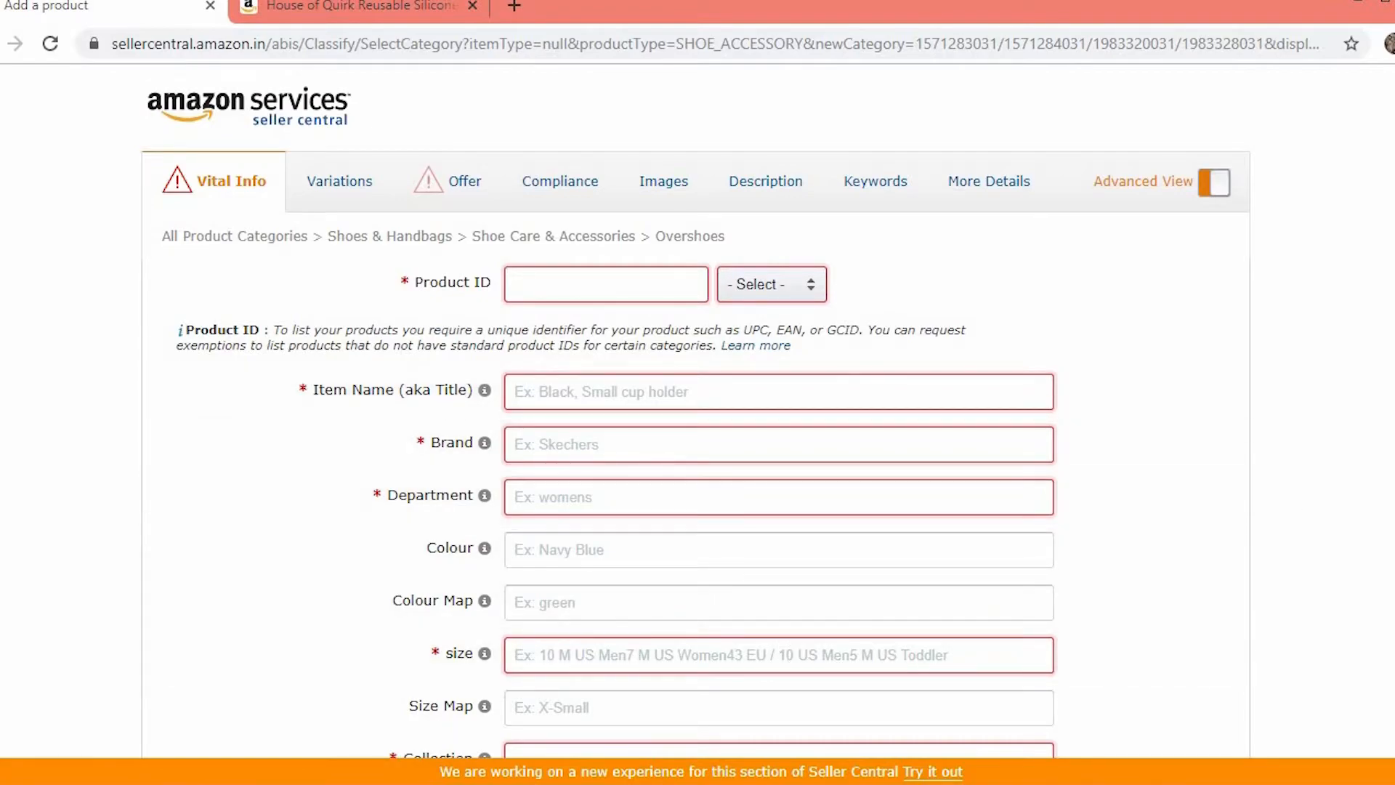
pyautogui.scroll(-1, 868, 698)
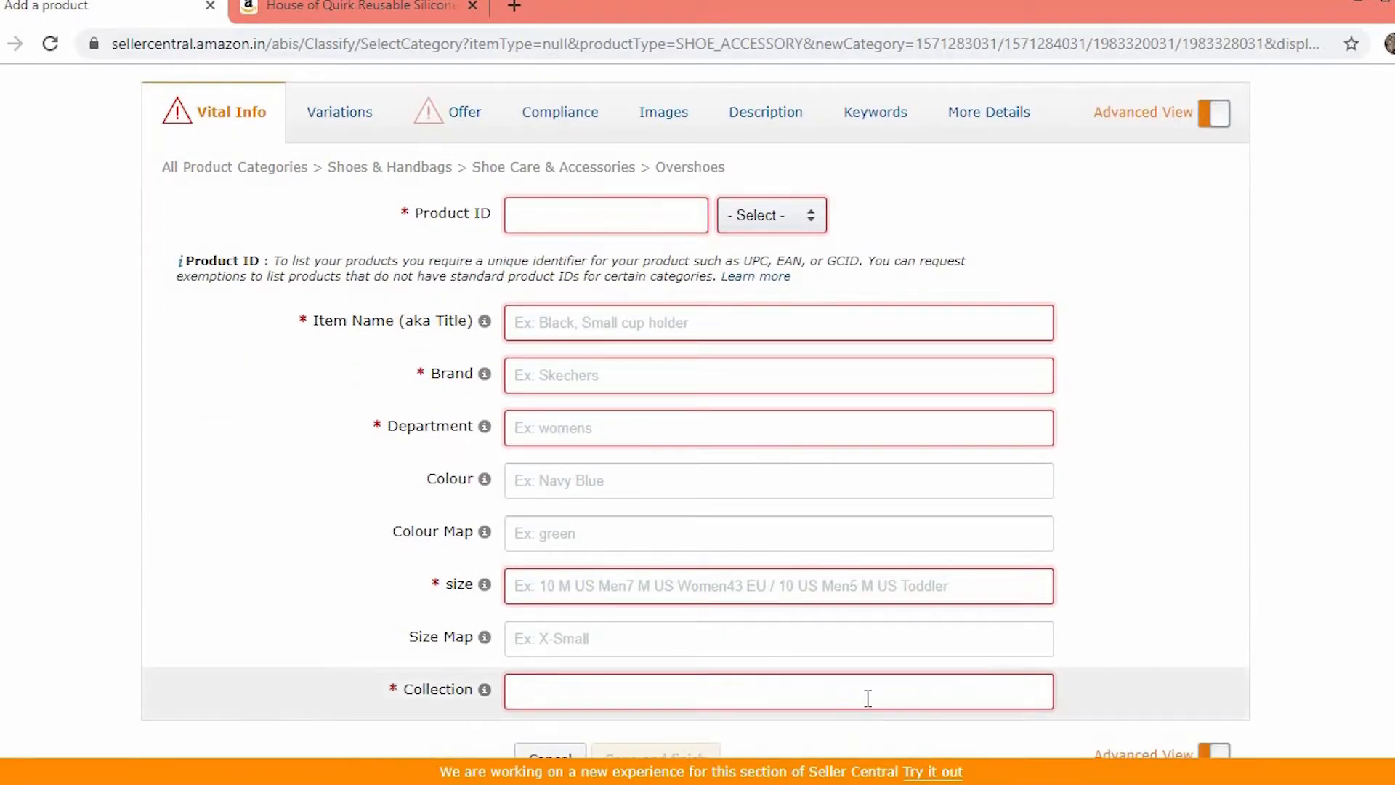
pyautogui.click(847, 695)
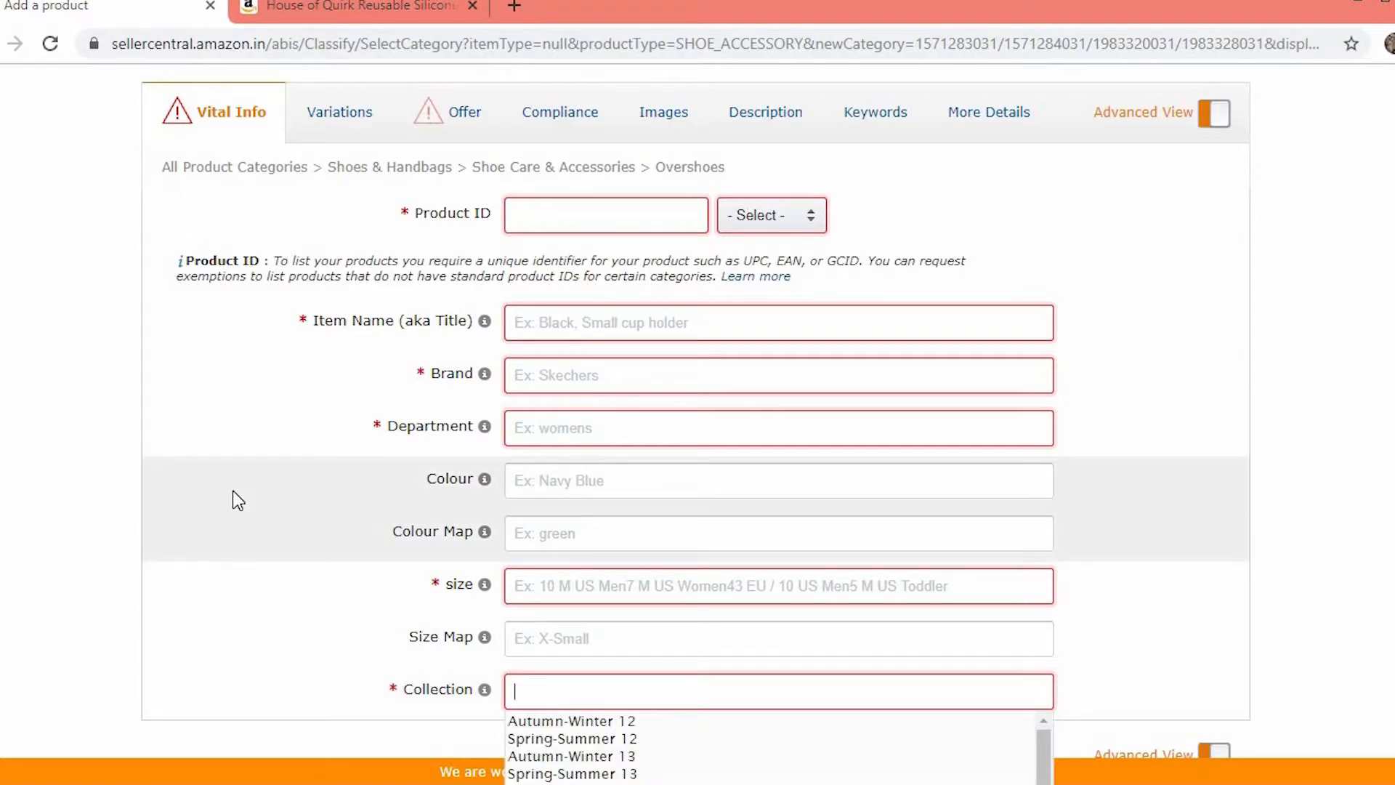
pyautogui.click(233, 490)
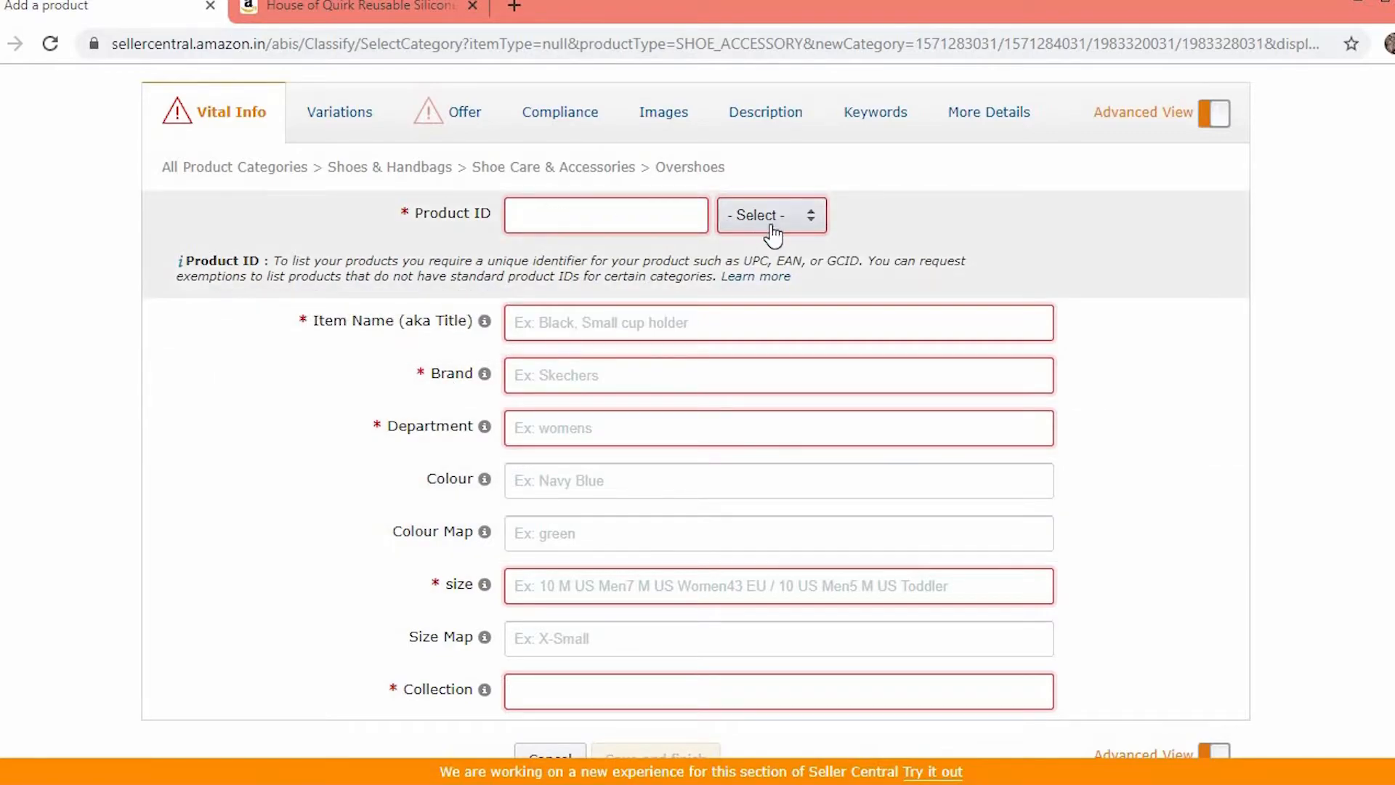
pyautogui.click(758, 221)
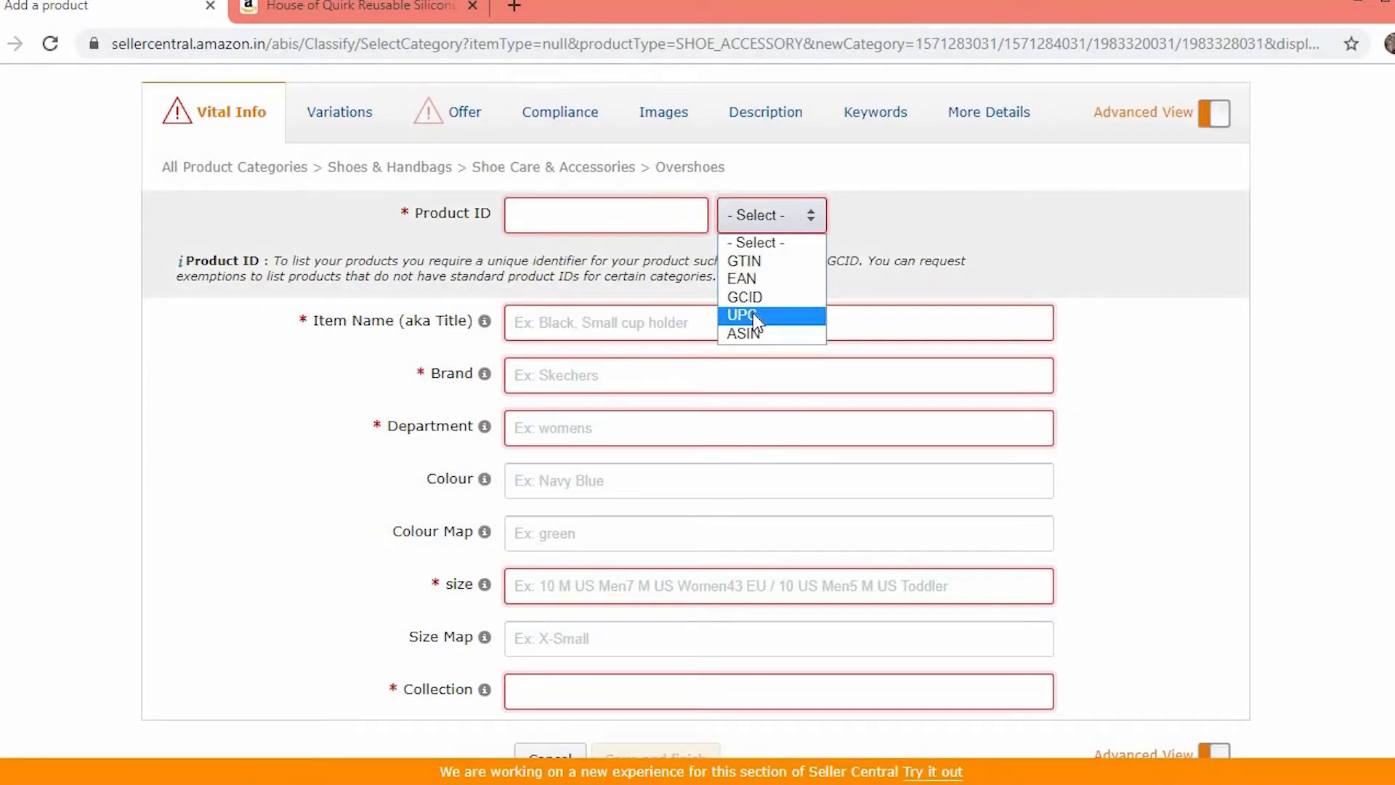
pyautogui.click(163, 433)
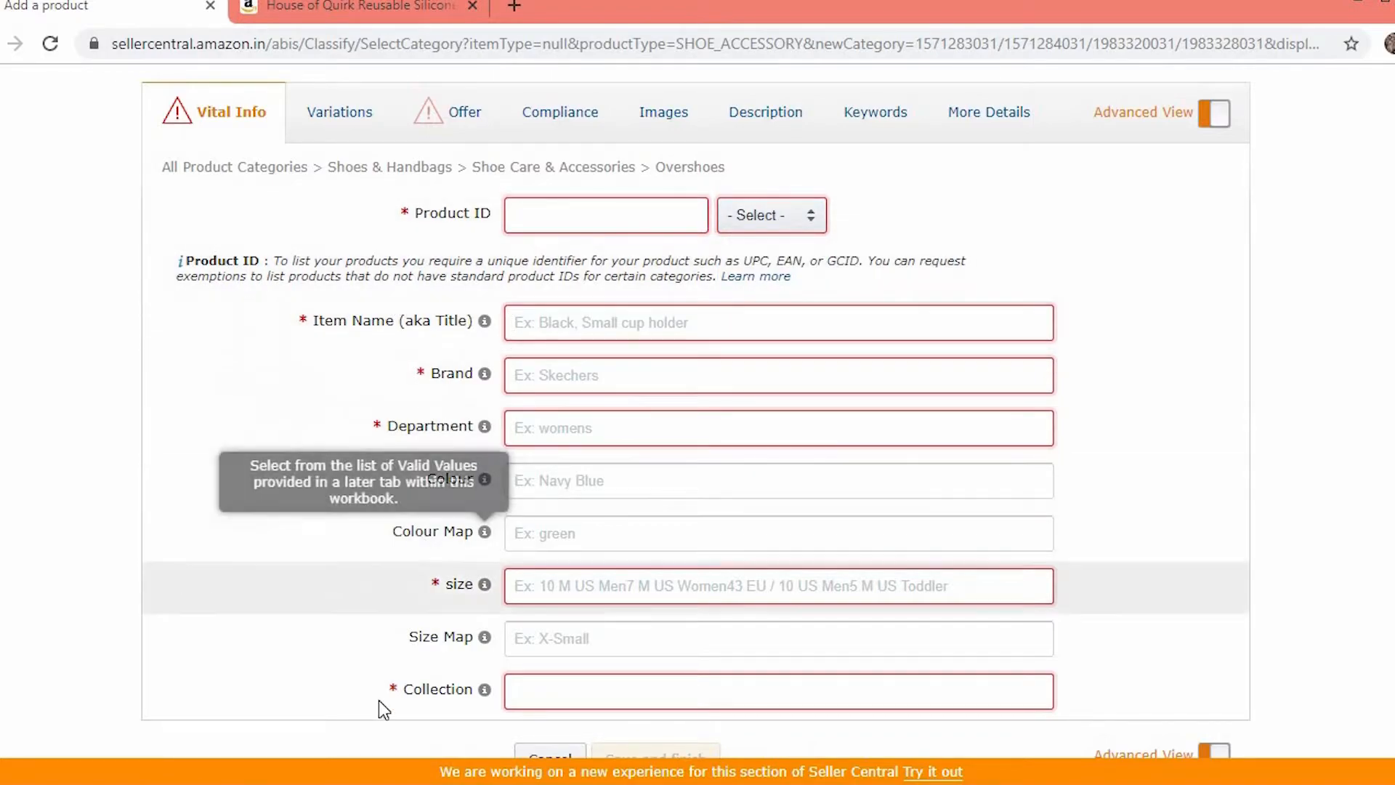
# - Copy the full product title beginning "Caterieshoecover Silicone Outdoor Non-slip Waterproof Shoe Covers" from the Word document into the listing's Item Name field
pyautogui.click(356, 784)
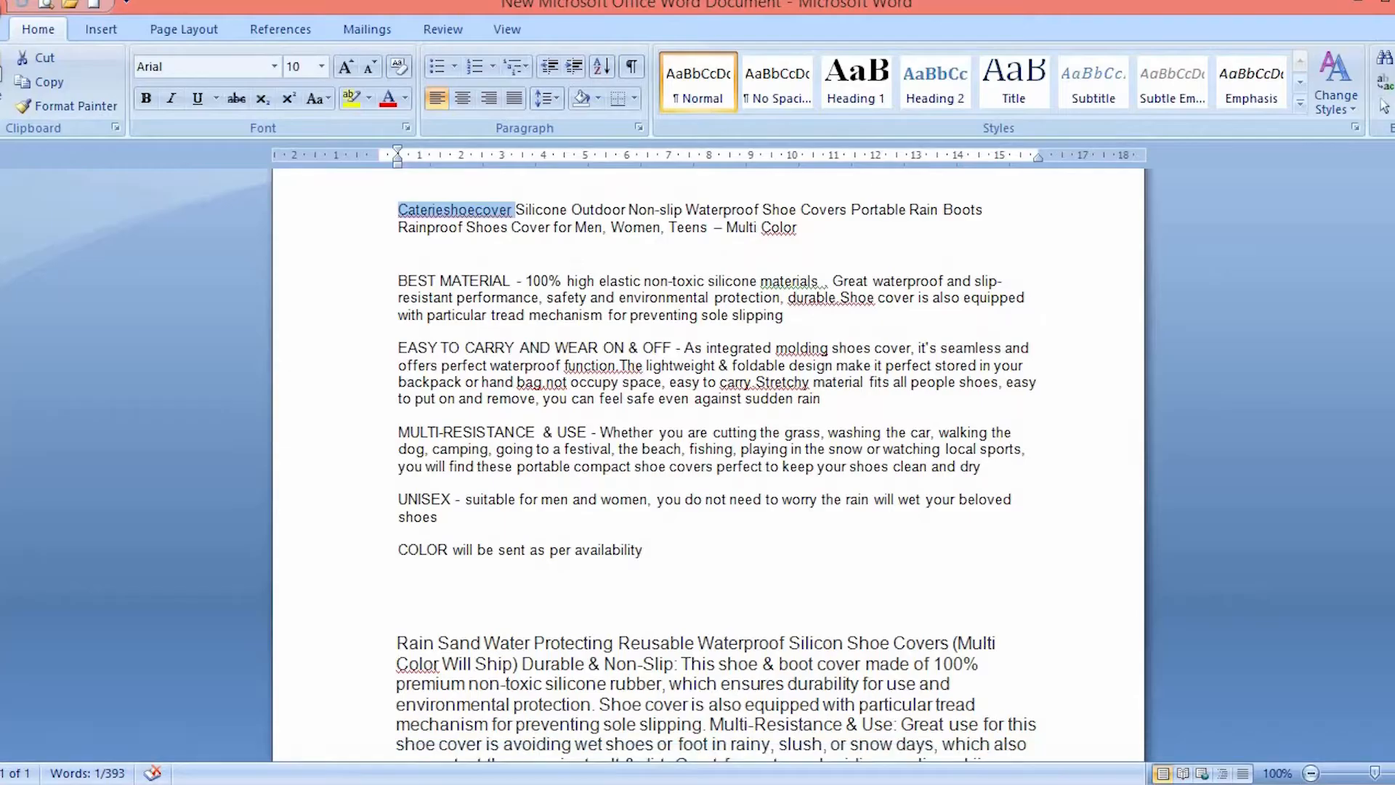
pyautogui.tripleClick(515, 226)
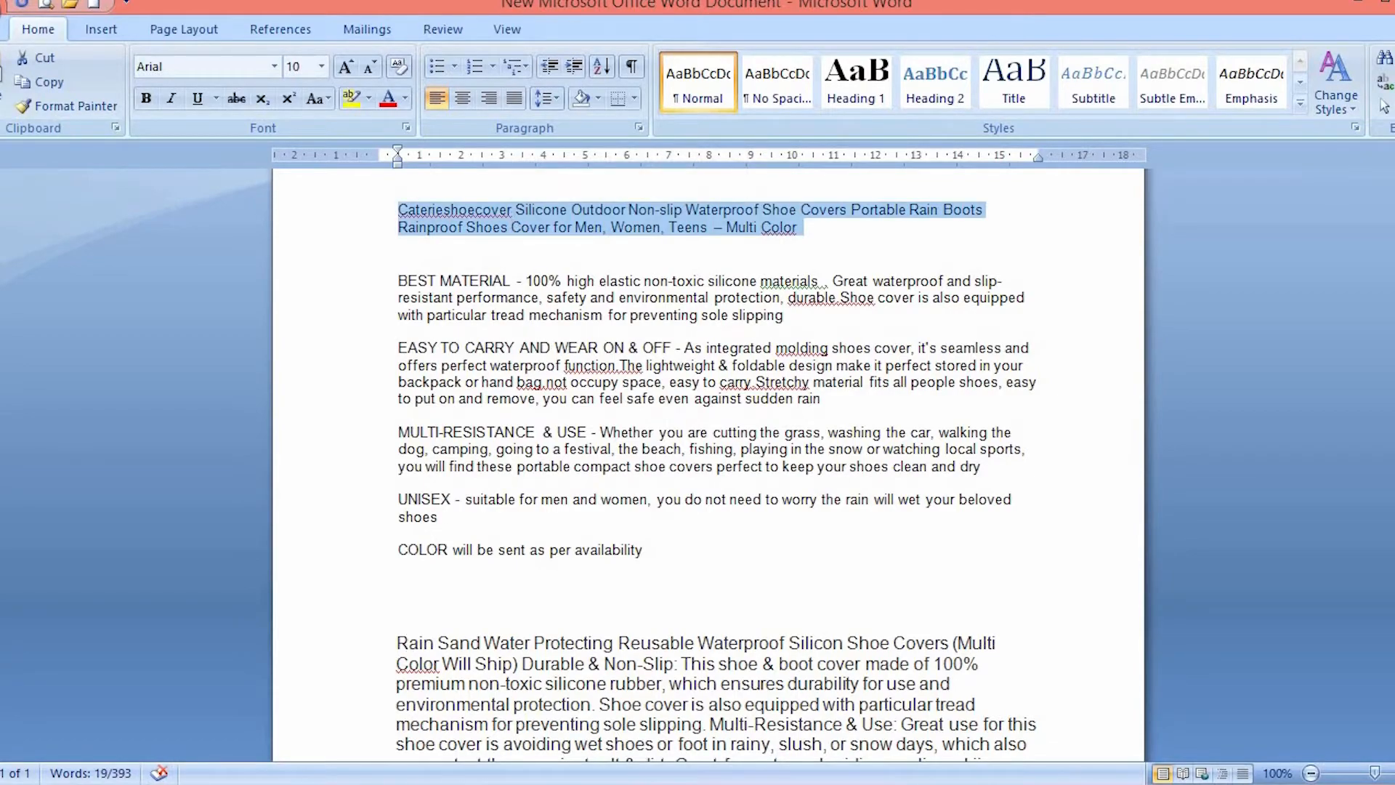
pyautogui.hotkey('alt', 'Tab')
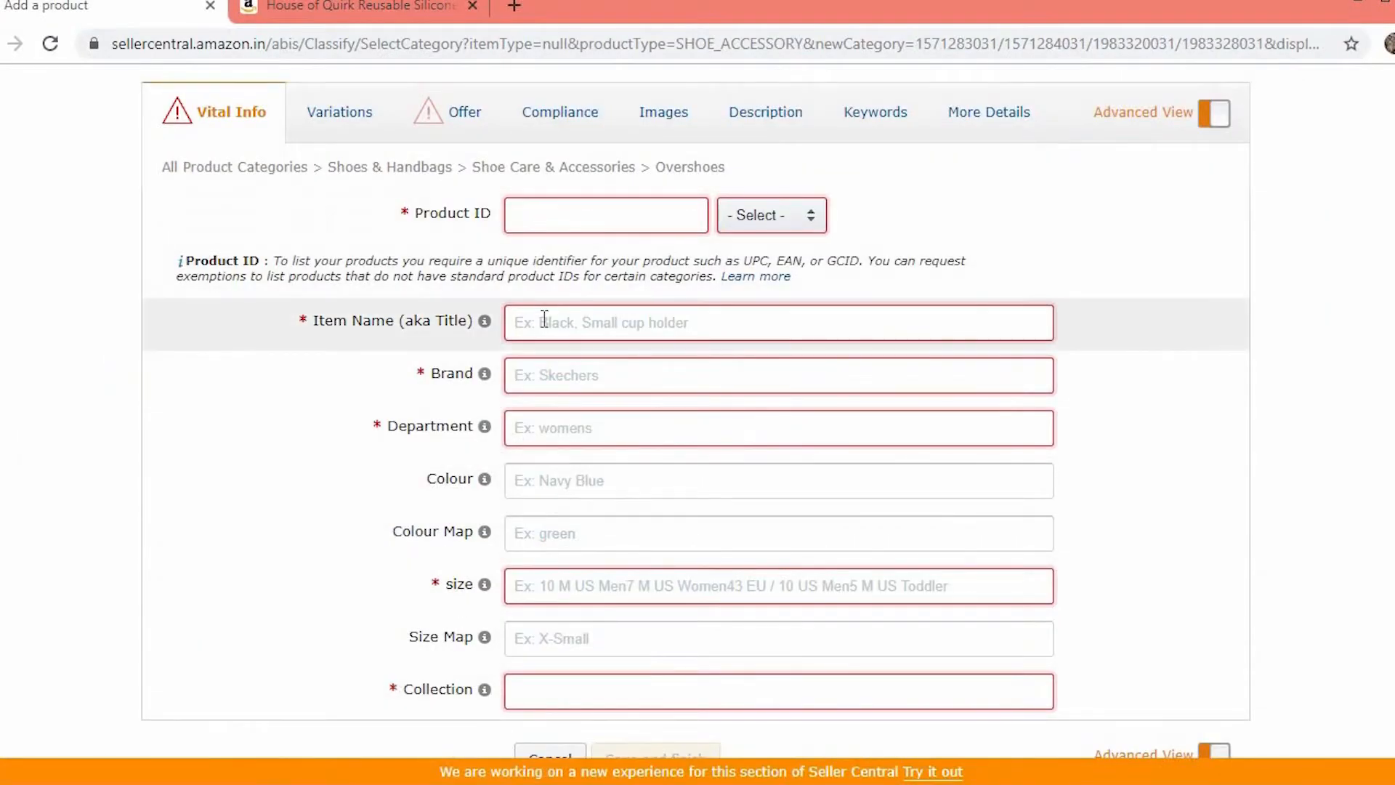
pyautogui.click(544, 320)
pyautogui.write('Caterieshoecover Silicone Outdoor Non-slip Waterproof Shoe Covers Portable Rain Boots Rainproof Shoes Cover for Men, Women, Teens - Multi Color')
# - Copy the brand name "Caterieshoecover" from the item name into the Brand field, and set the Department to Unisex
pyautogui.click(546, 368)
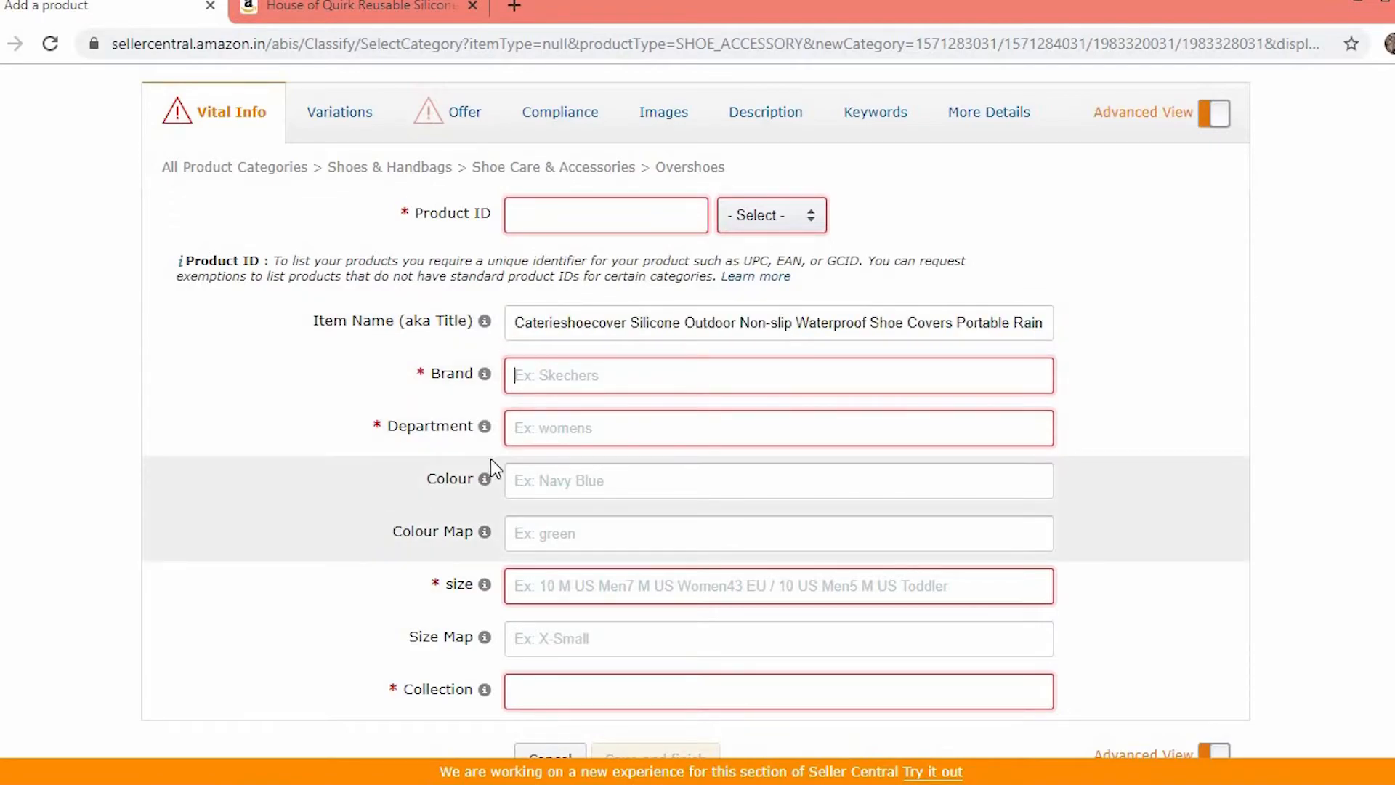
pyautogui.doubleClick(543, 329)
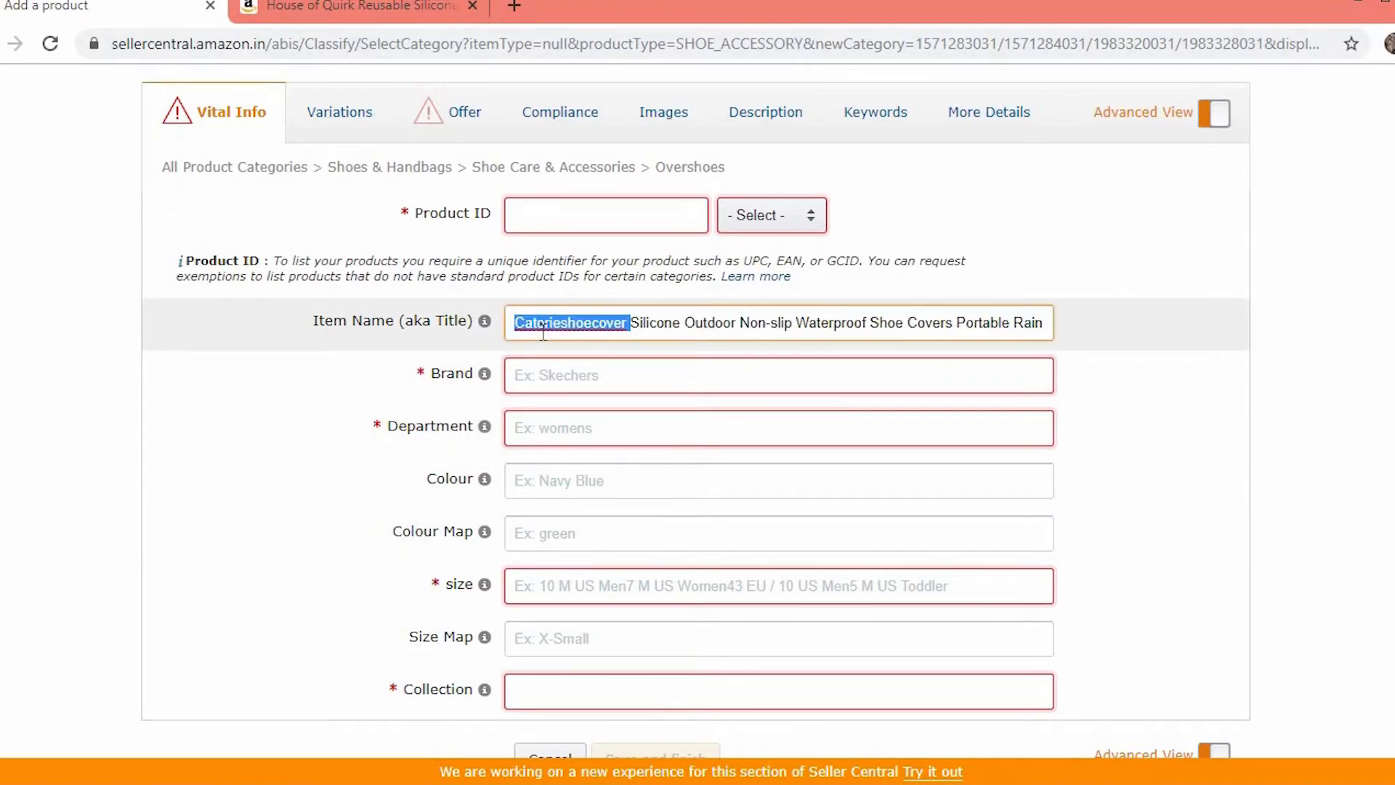
pyautogui.hotkey('ctrl', 'c')
pyautogui.click(545, 368)
pyautogui.hotkey('ctrl', 'v')
pyautogui.click(544, 427)
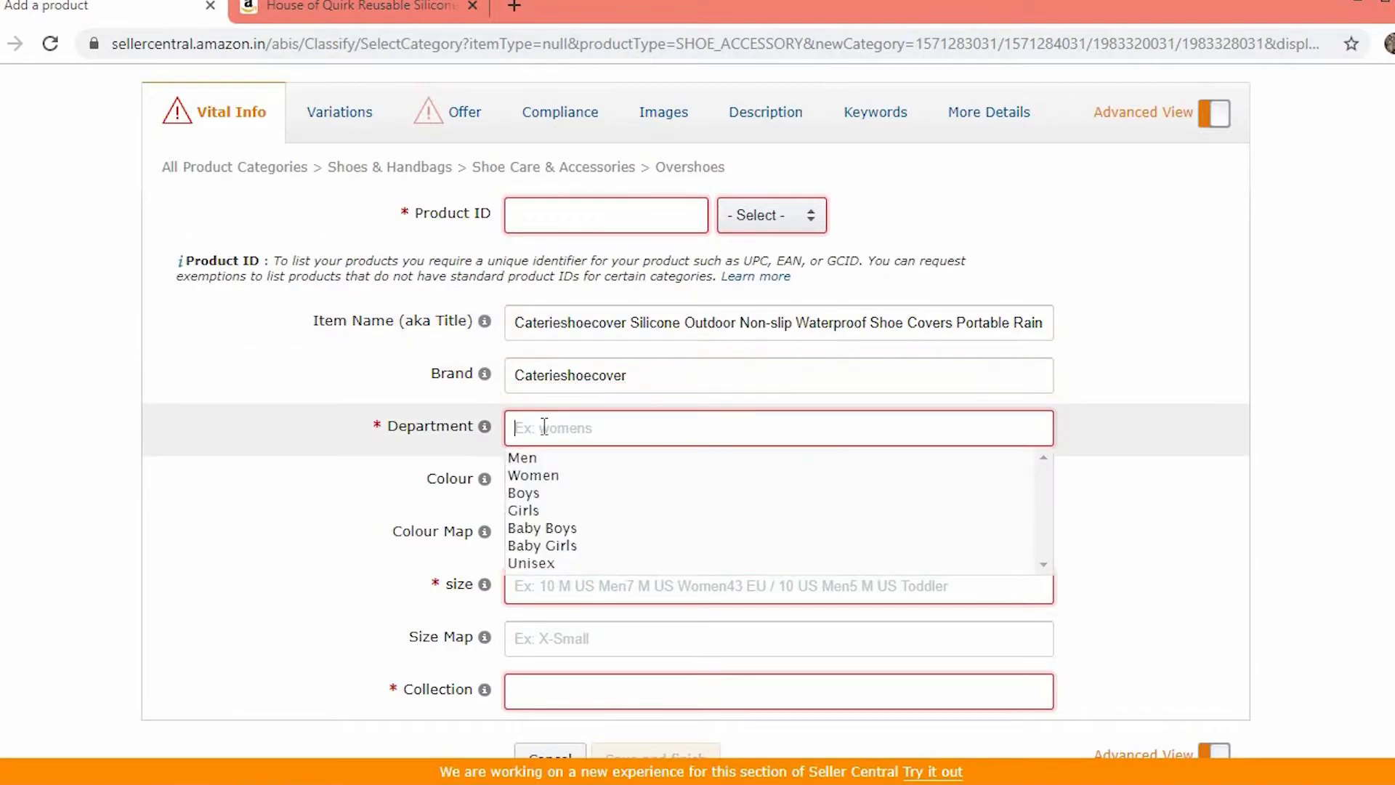
pyautogui.click(537, 564)
# - Set the listing's size to Small and its Collection to Spring-Summer 12
pyautogui.click(534, 583)
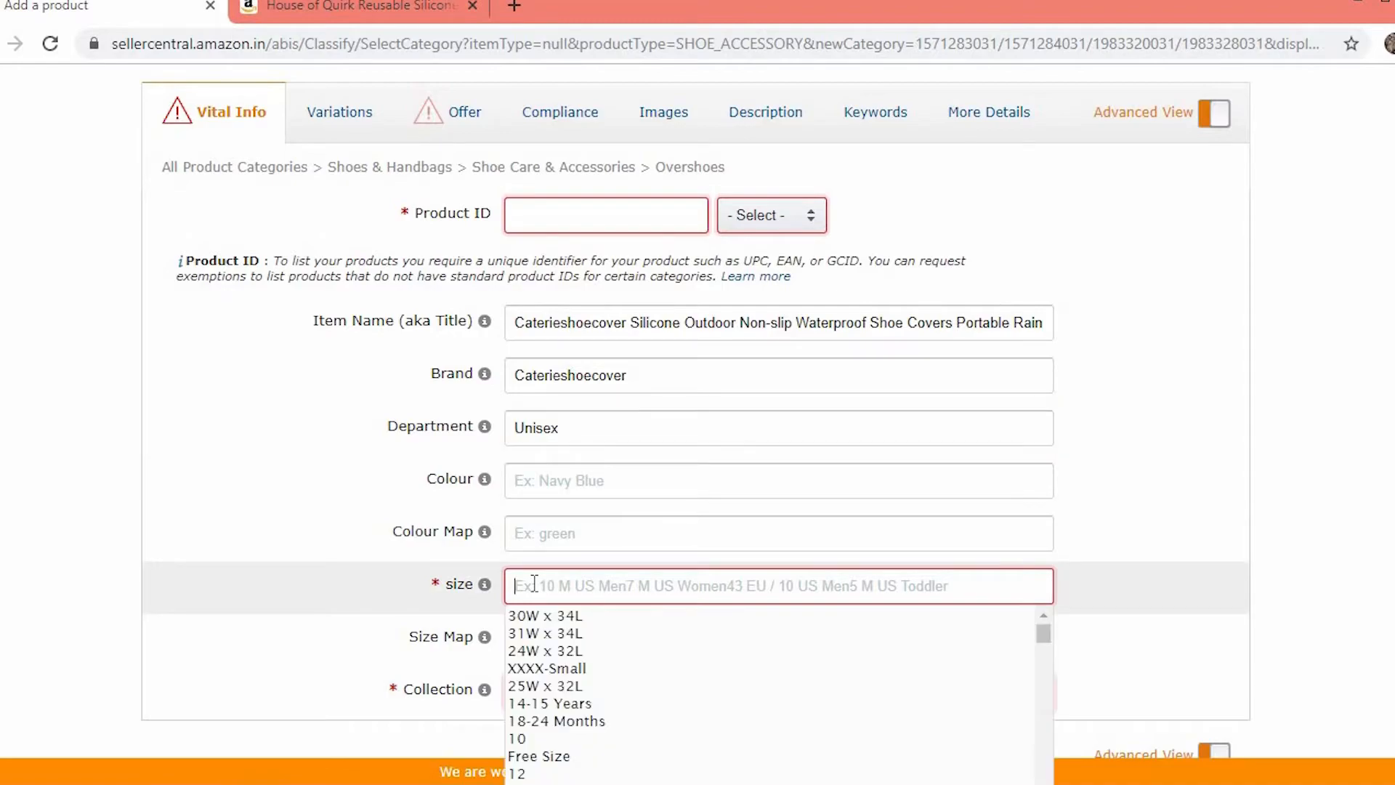
pyautogui.write('Small')
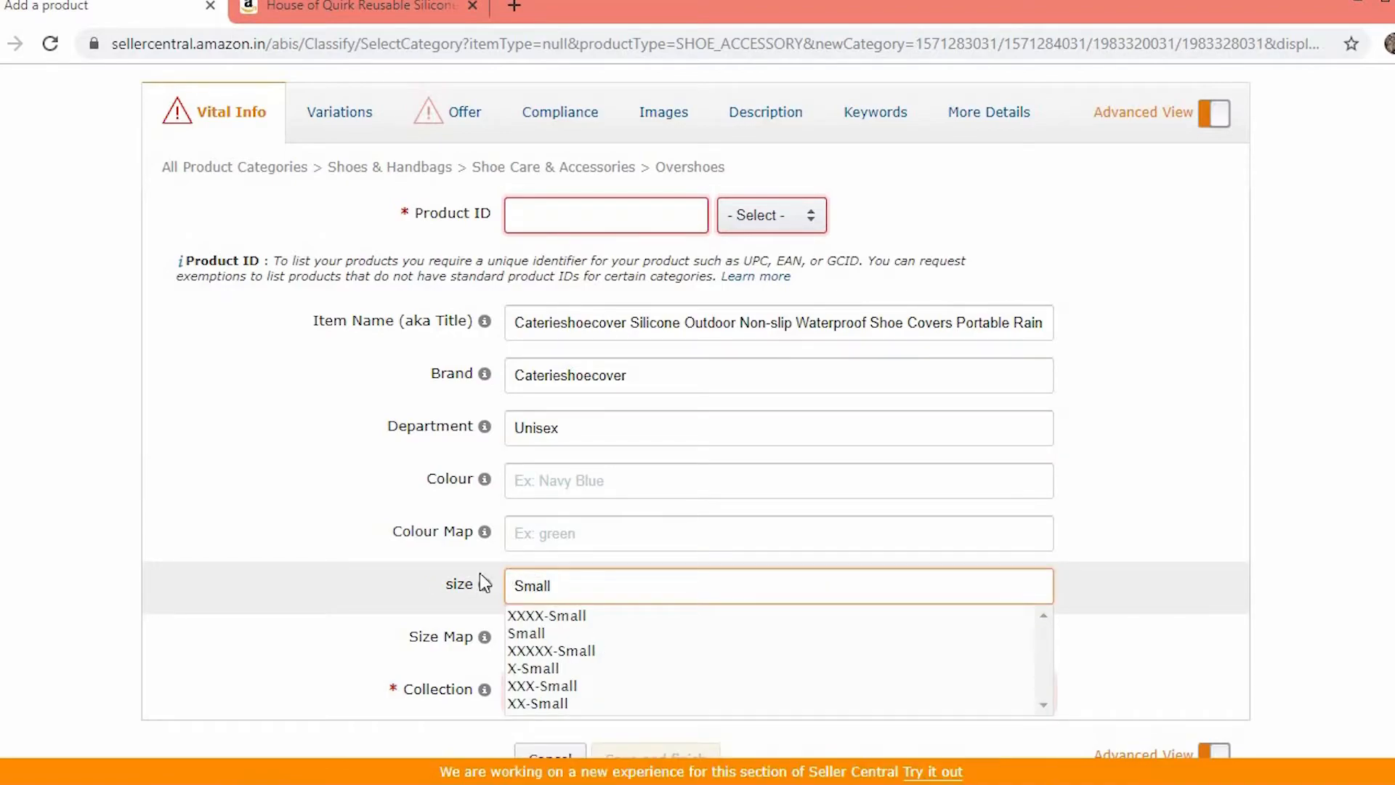
pyautogui.click(517, 633)
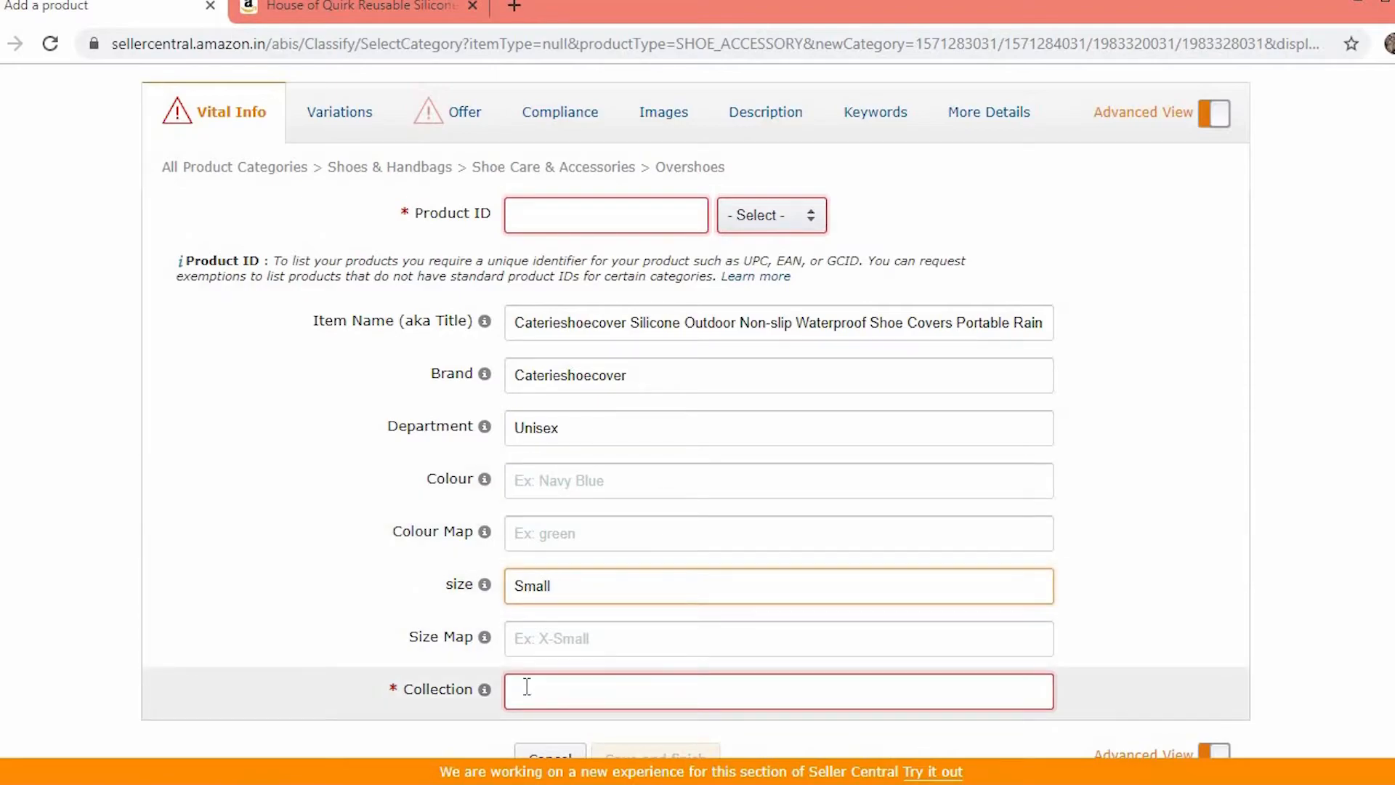
pyautogui.click(526, 688)
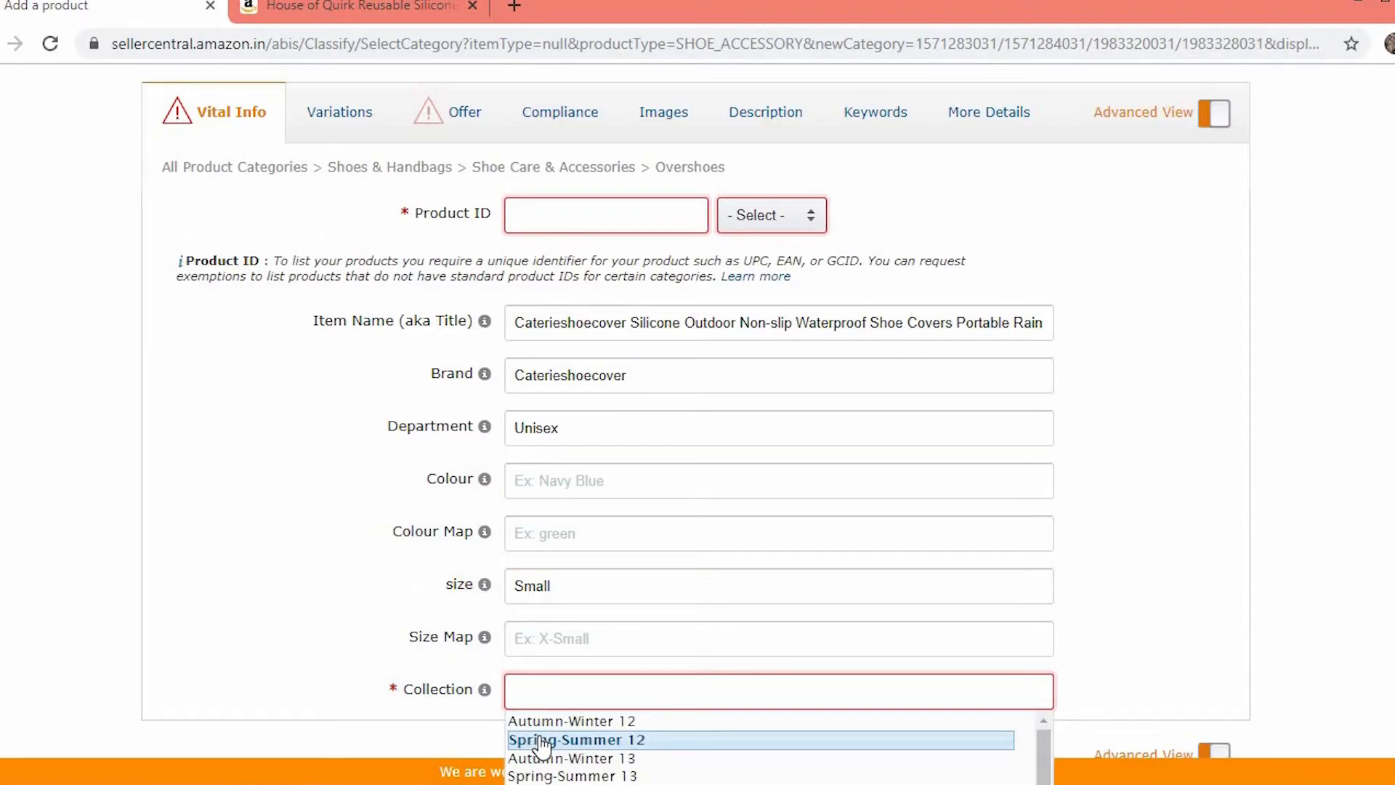
pyautogui.click(541, 740)
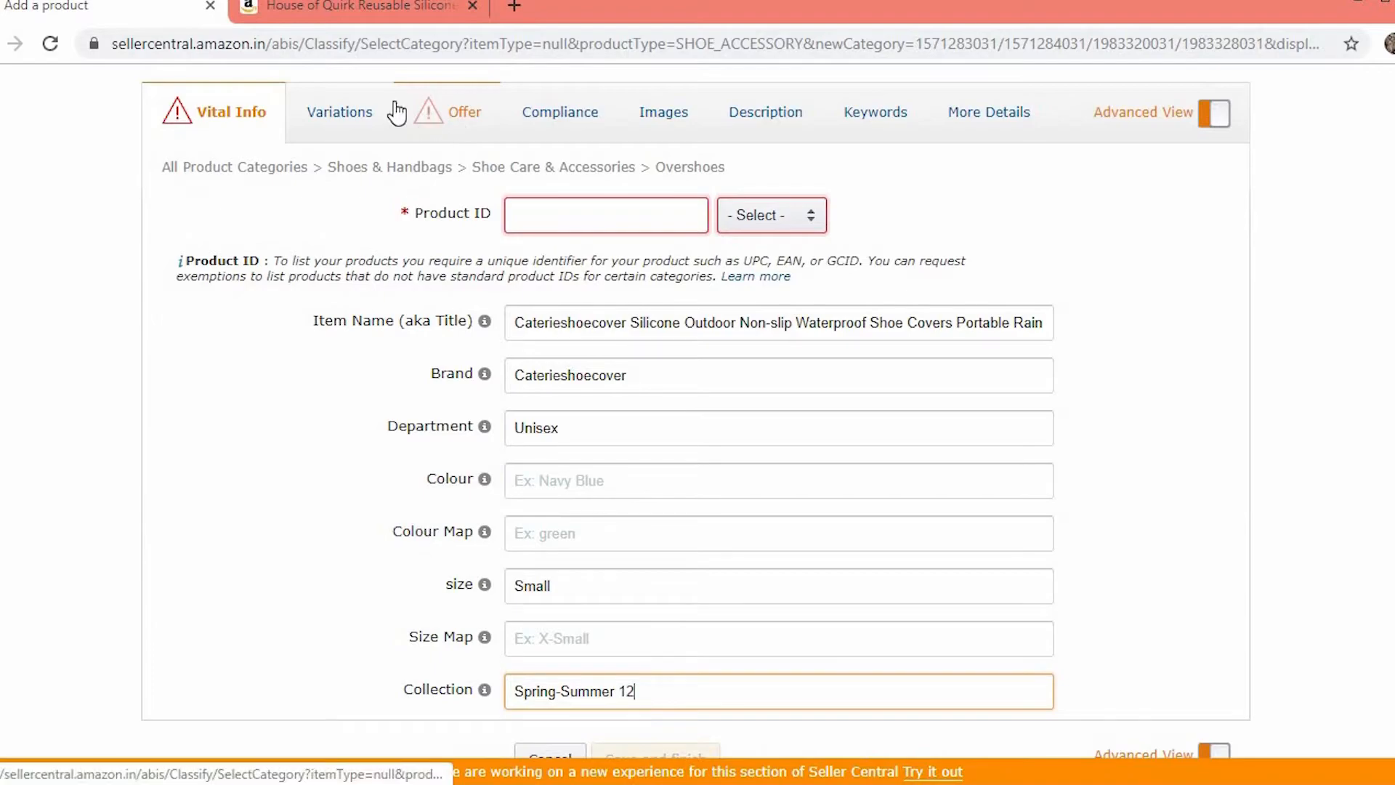
# - Copy the long paragraph beginning "Rain Sand Water Protecting Reusable" from the Word document into the listing's Product Description
pyautogui.click(766, 111)
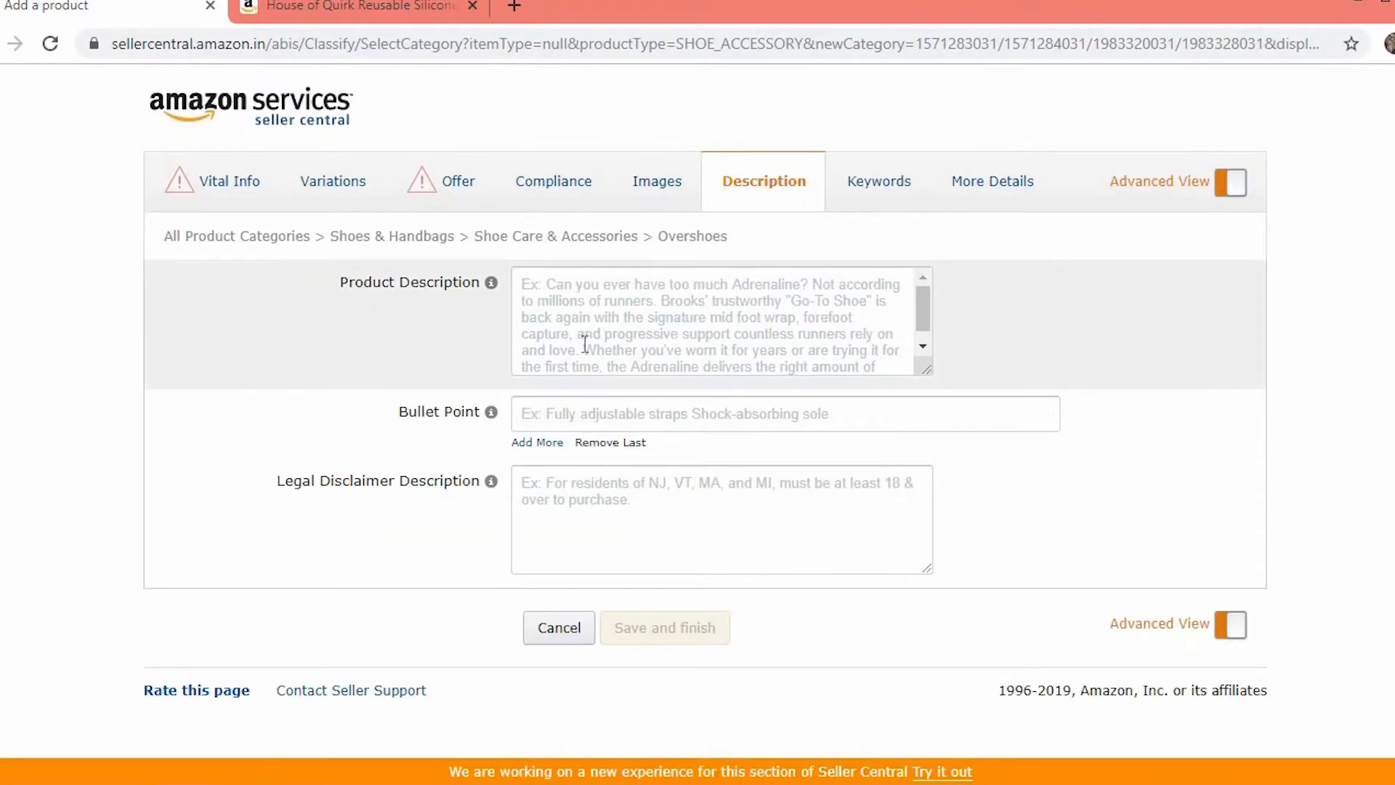
pyautogui.hotkey('alt', 'Tab')
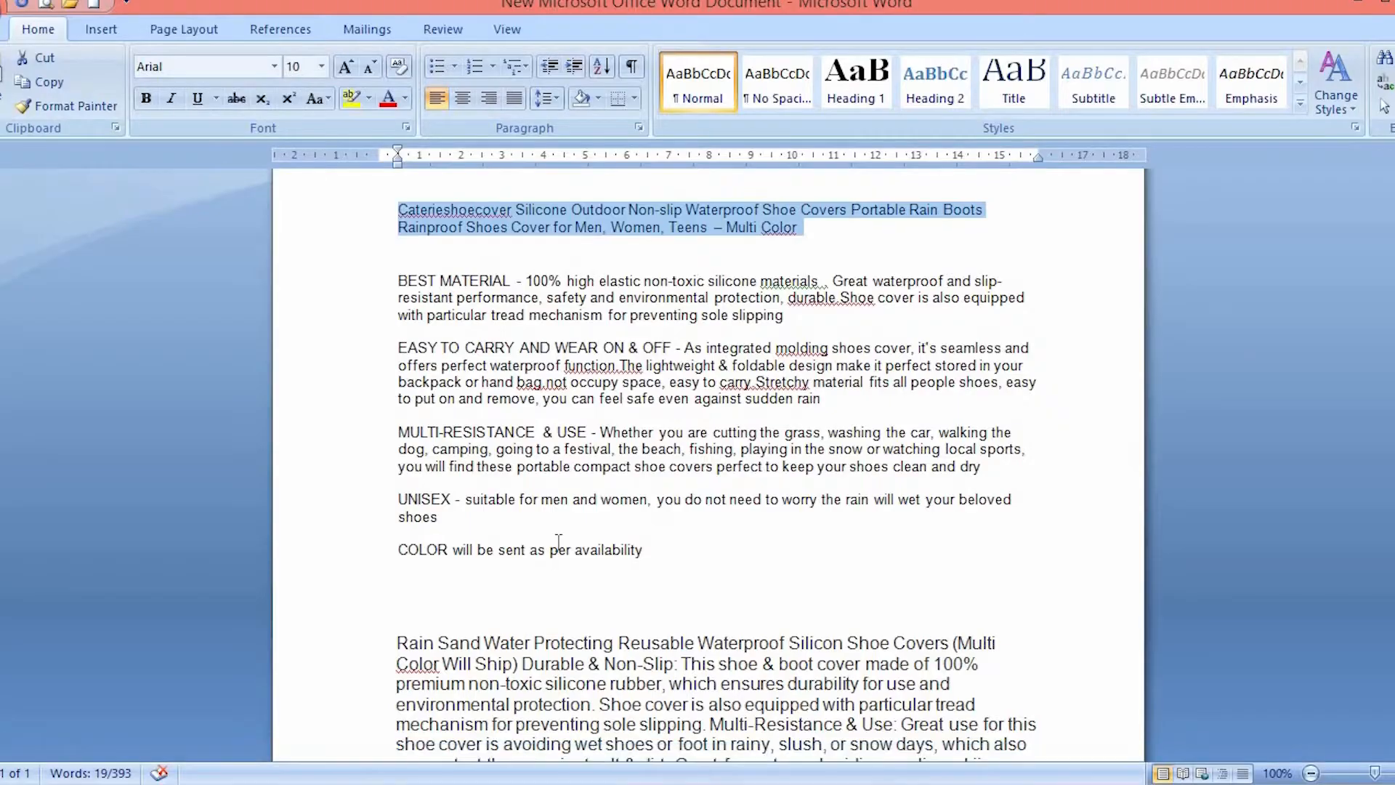
pyautogui.tripleClick(555, 692)
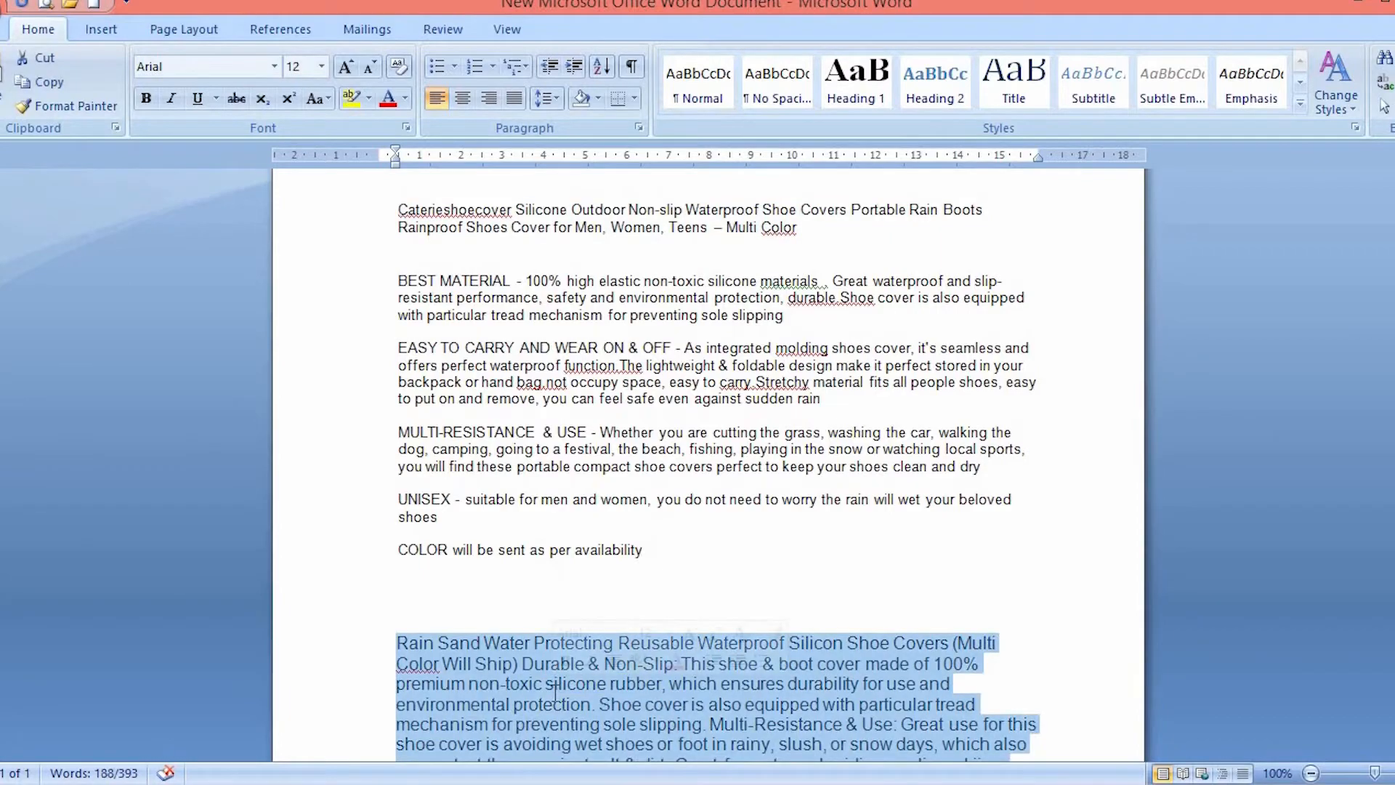
pyautogui.hotkey('alt', 'Tab')
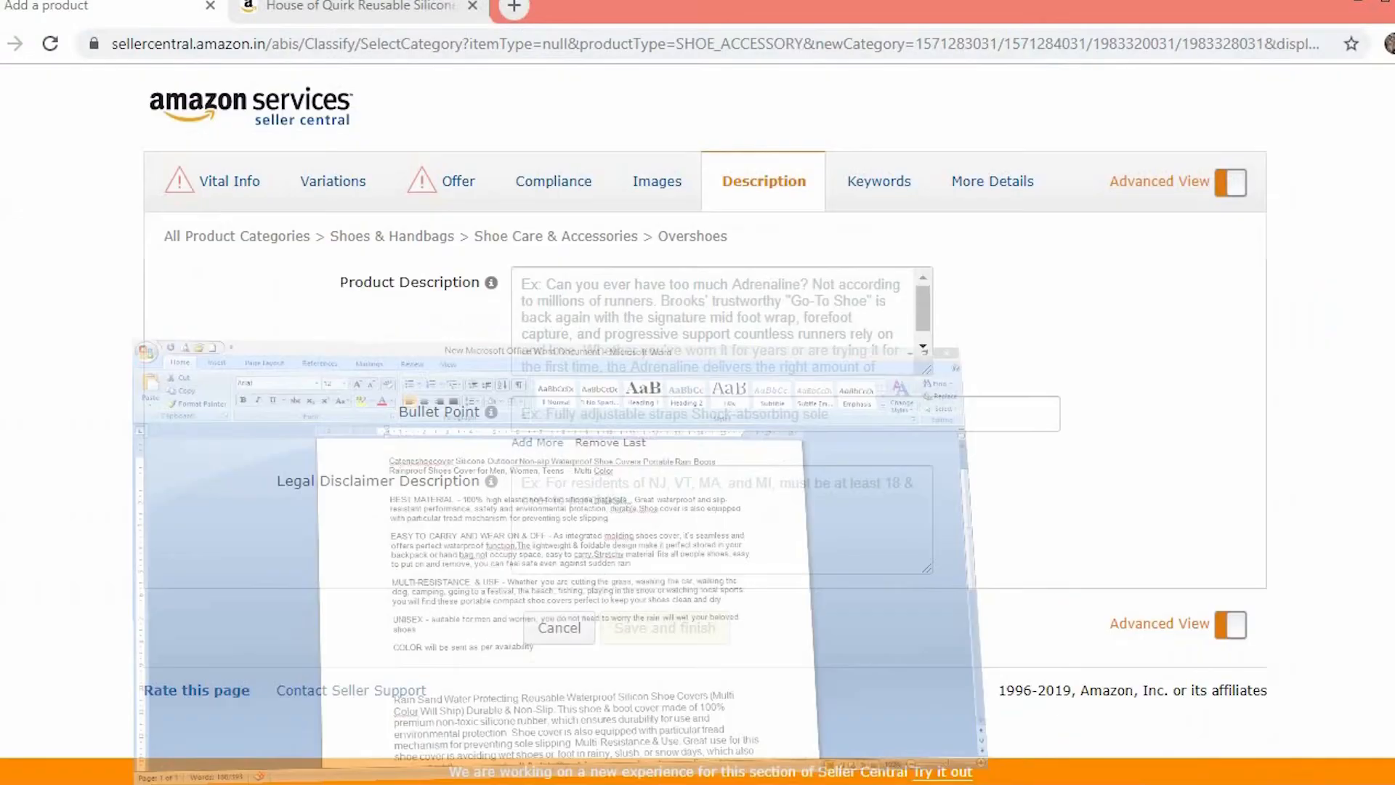
pyautogui.click(597, 362)
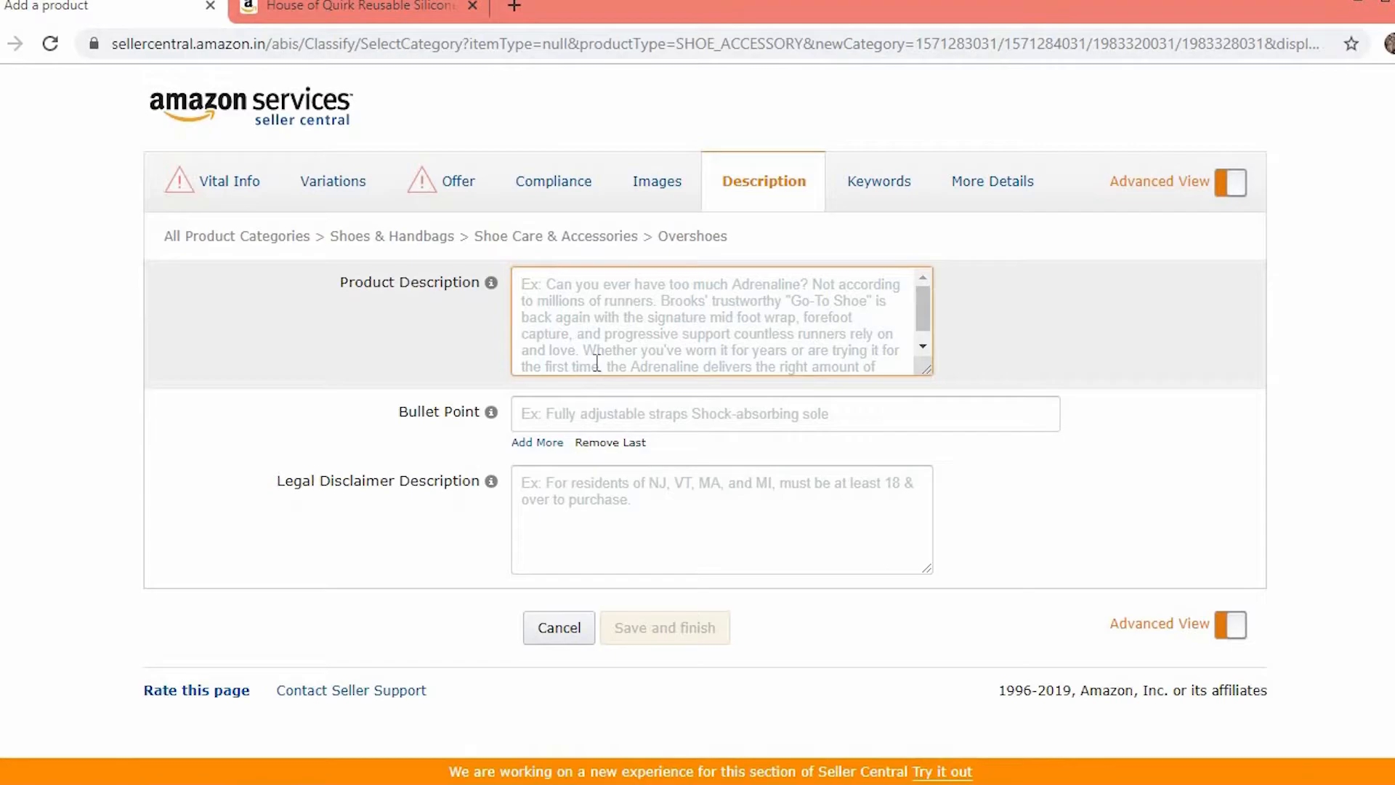
pyautogui.hotkey('ctrl', 'v')
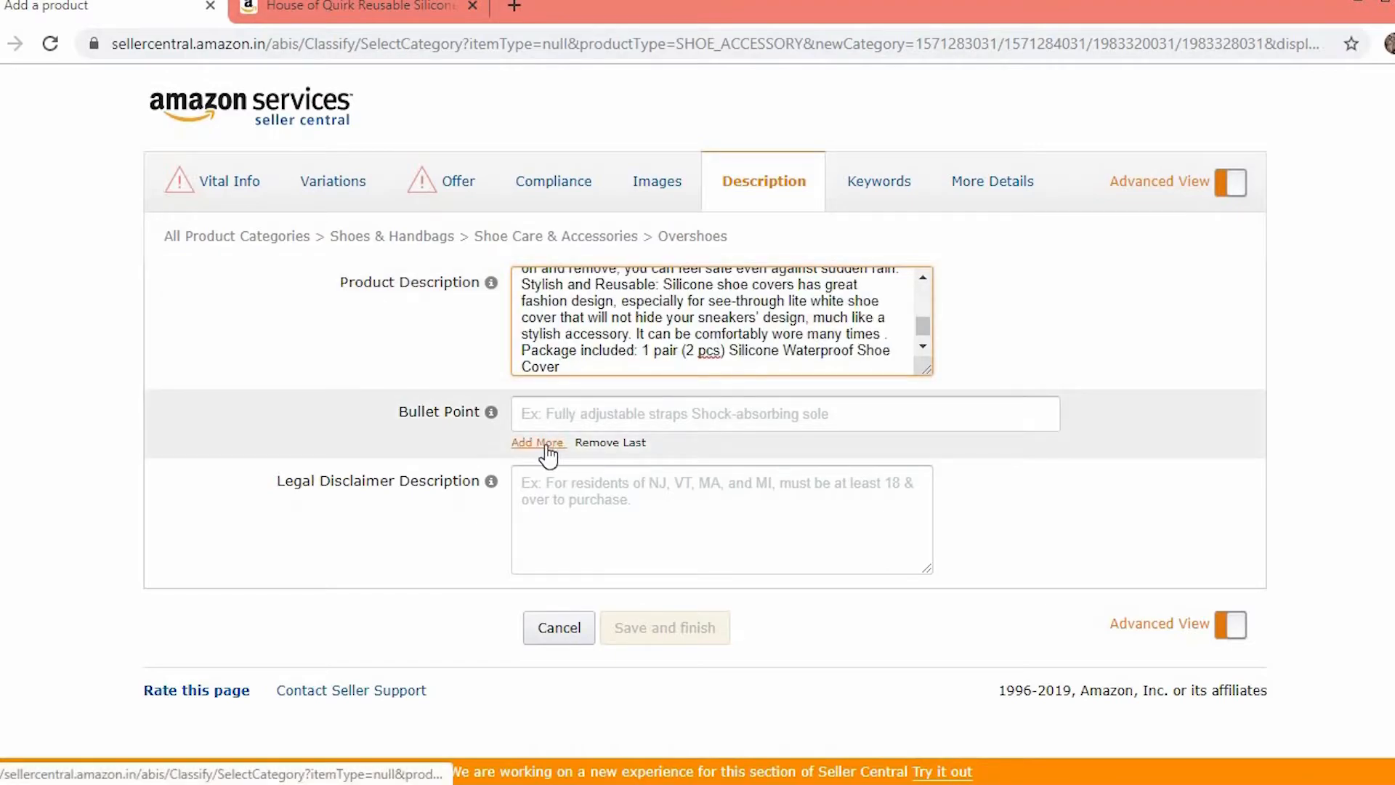
# - Add four more Bullet Point fields to the listing's description, making five in all
pyautogui.click(544, 442)
pyautogui.click(544, 481)
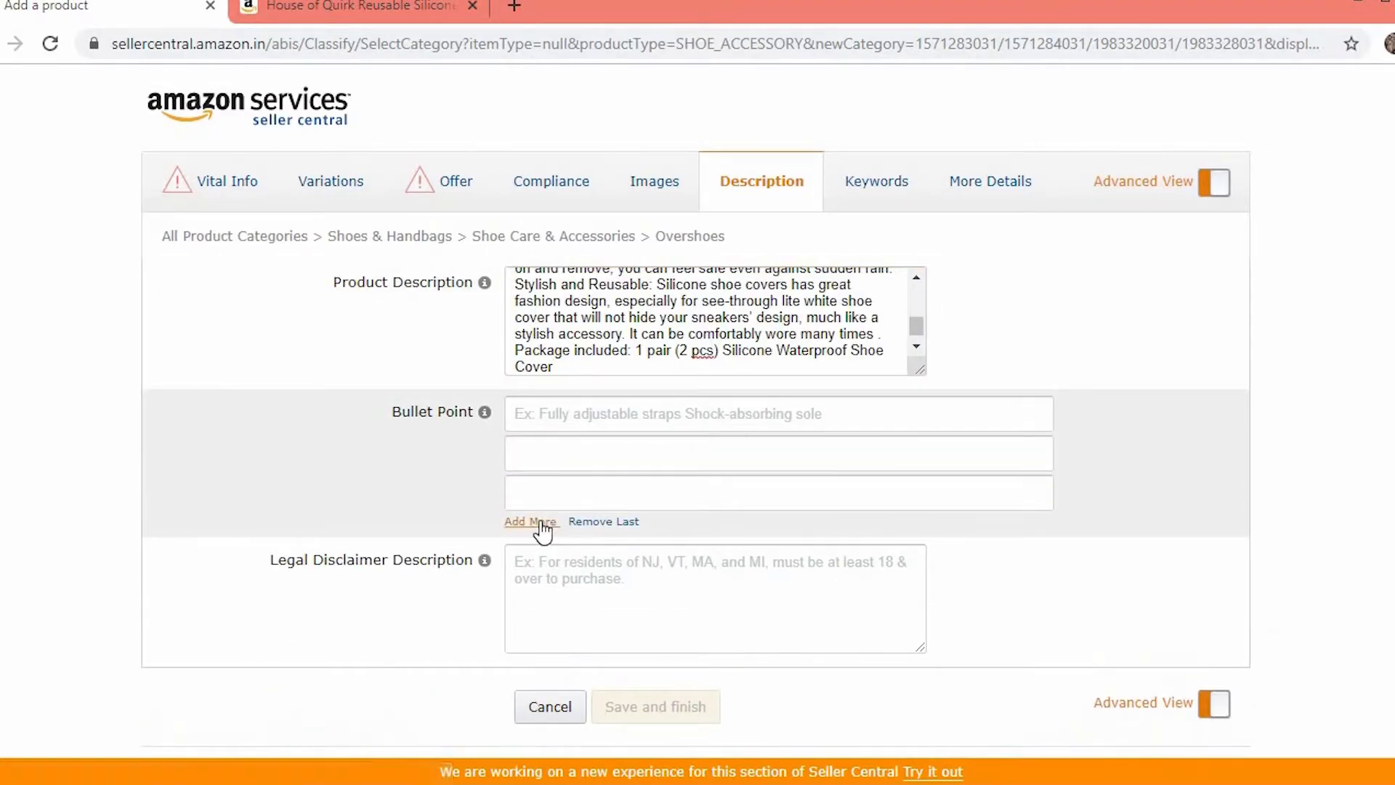
pyautogui.click(538, 522)
pyautogui.click(534, 563)
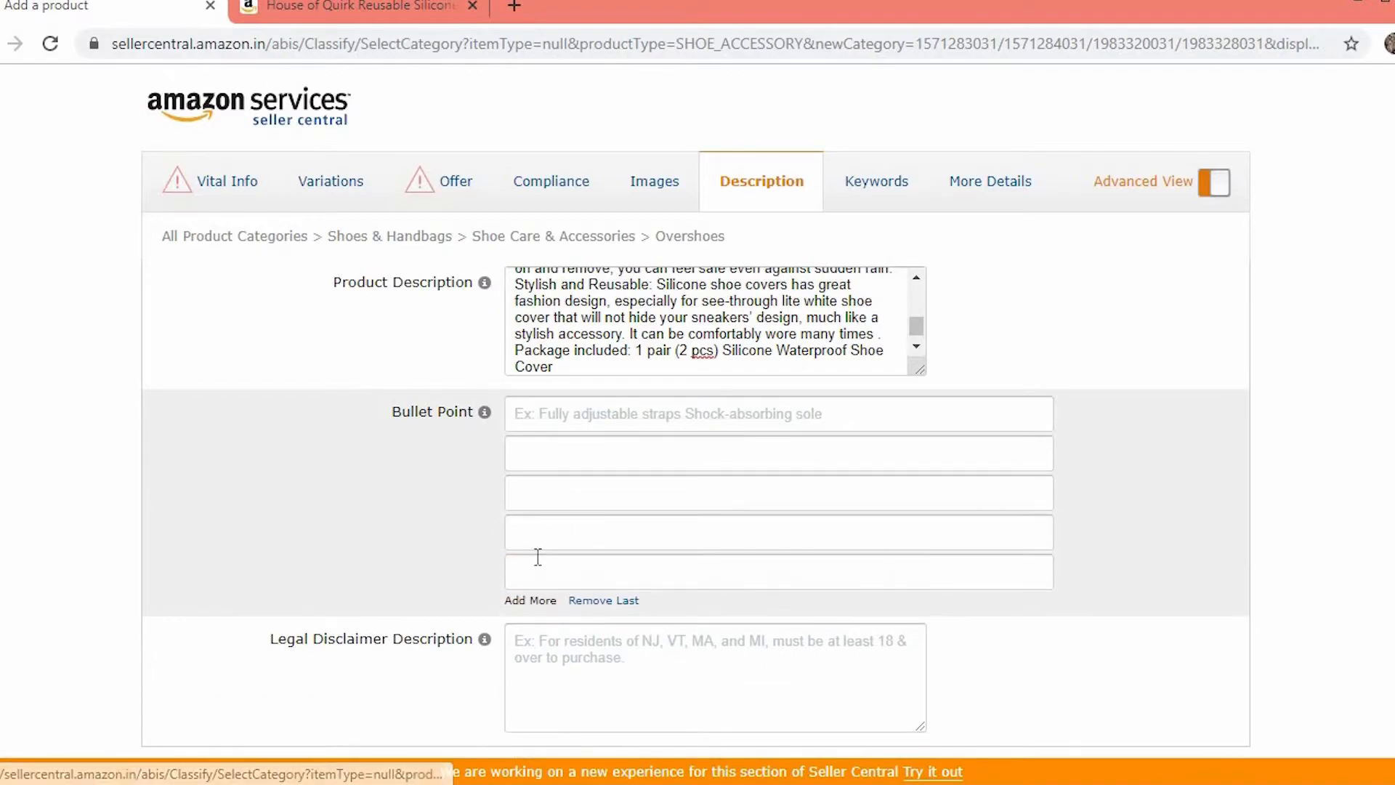
# - Copy the "BEST MATERIAL" paragraph from the Word document into the first Bullet Point field
pyautogui.hotkey('alt', 'Tab')
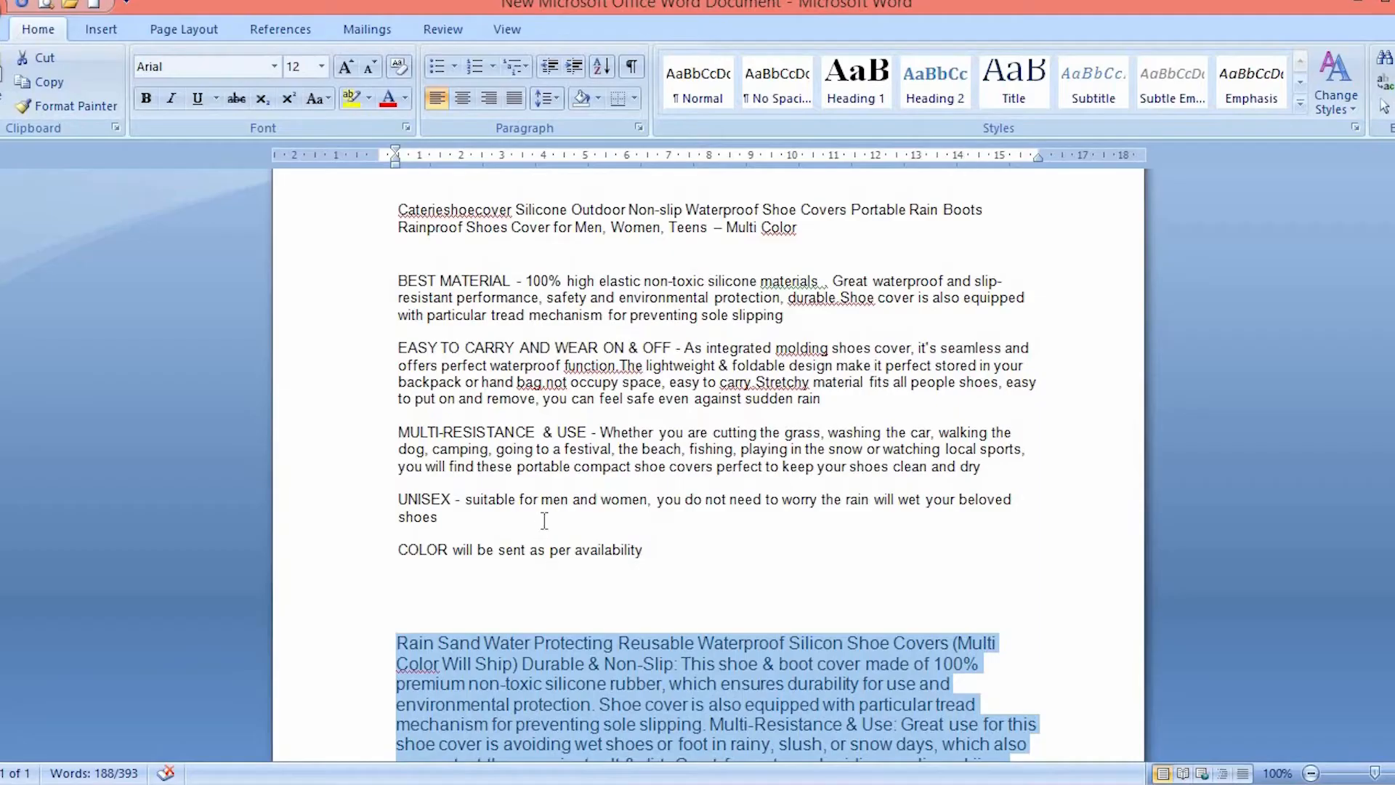
pyautogui.tripleClick(532, 305)
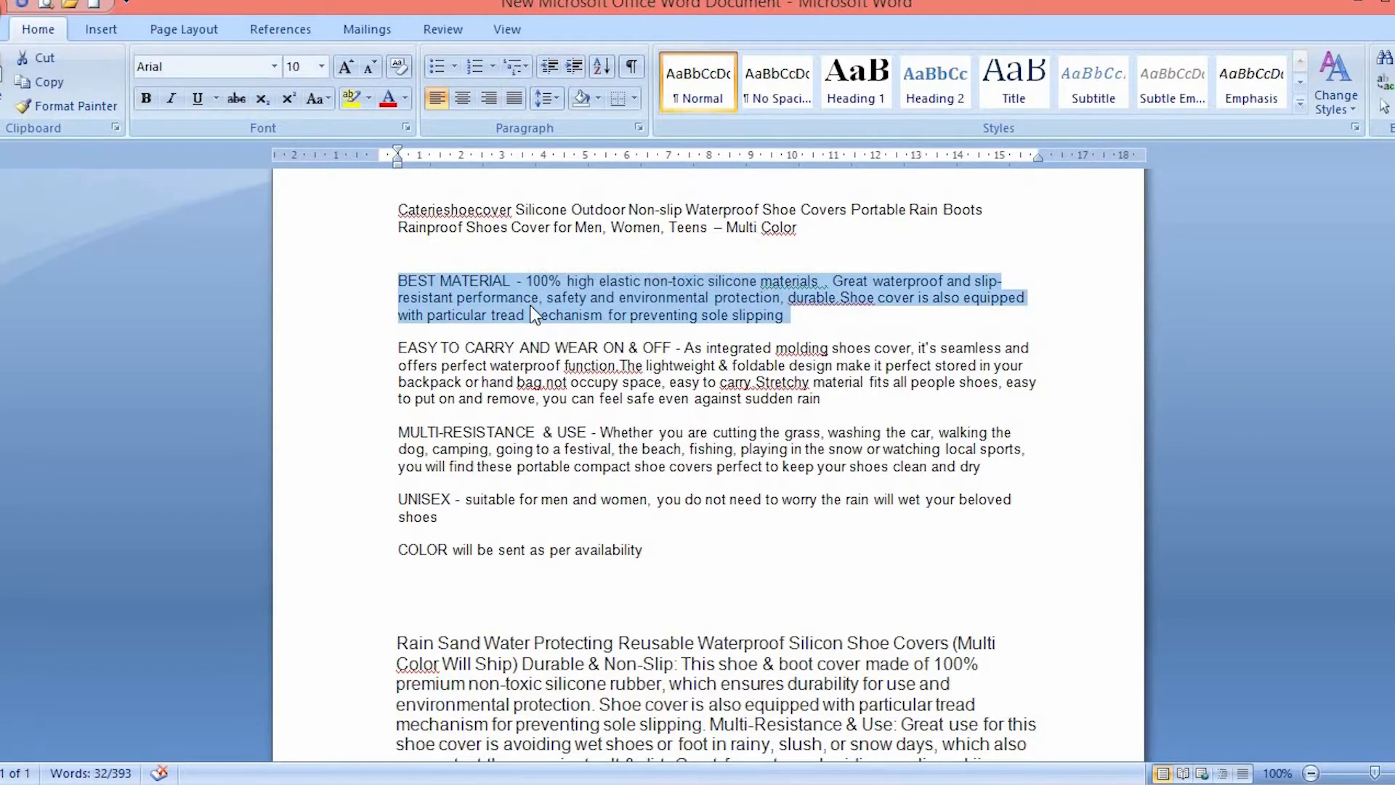
pyautogui.moveTo(385, 784)
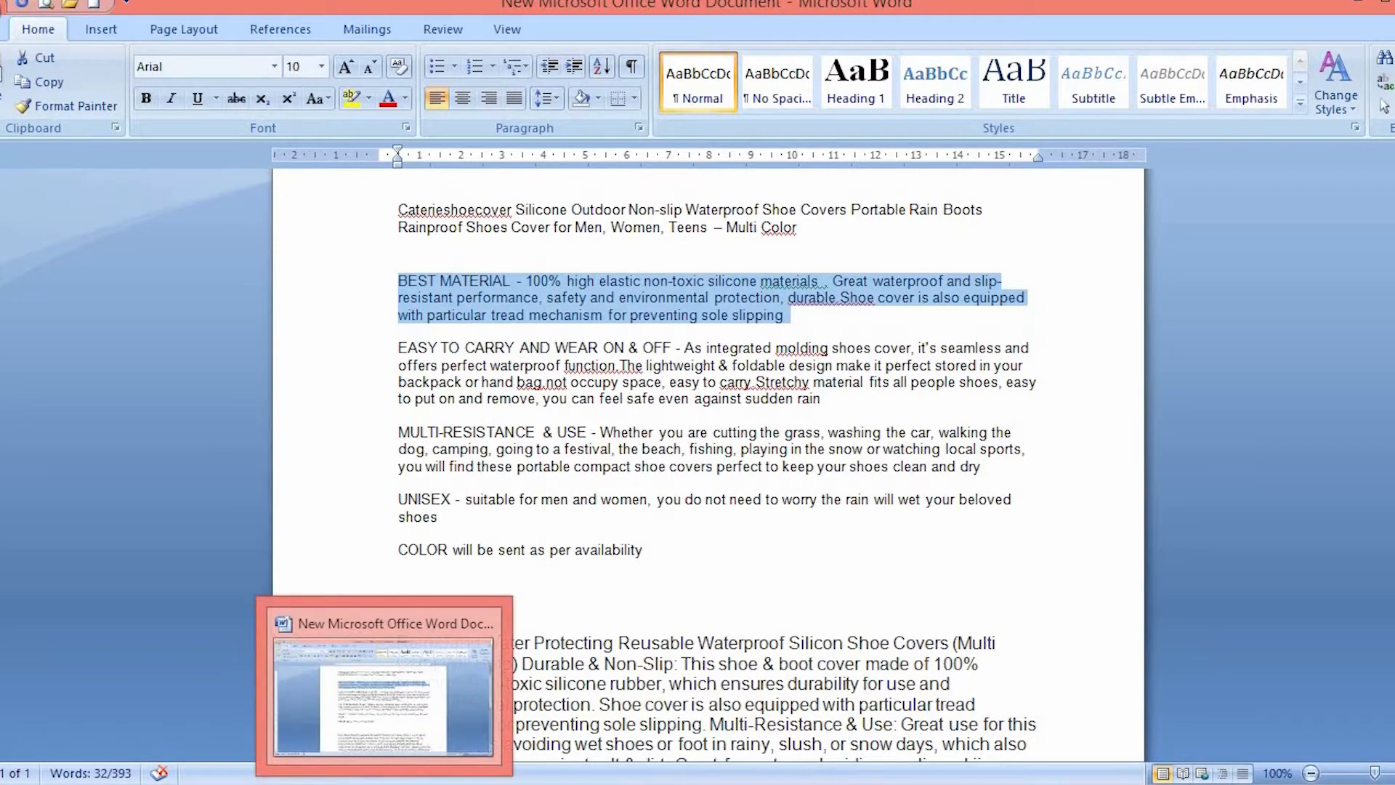
pyautogui.hotkey('alt', 'Tab')
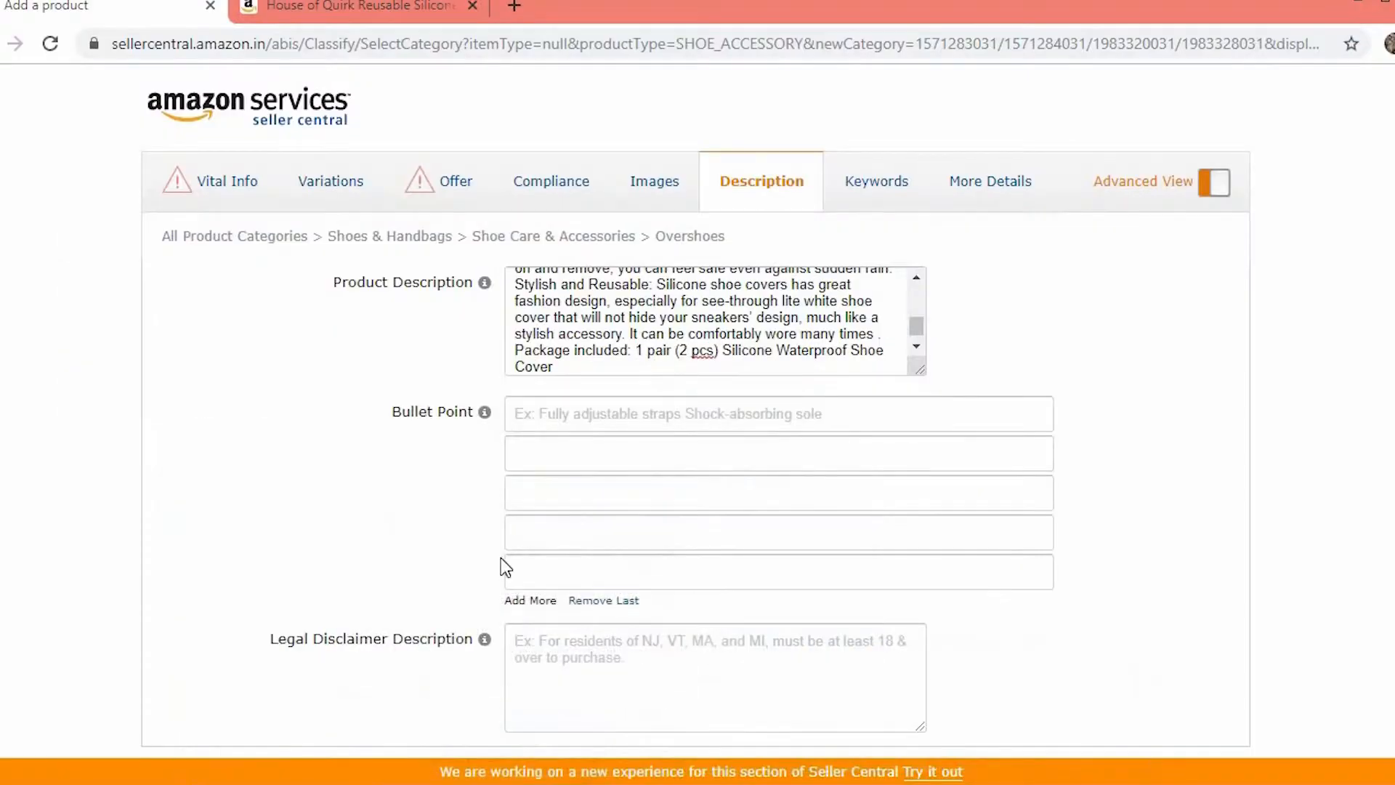
pyautogui.click(536, 411)
pyautogui.hotkey('ctrl', 'v')
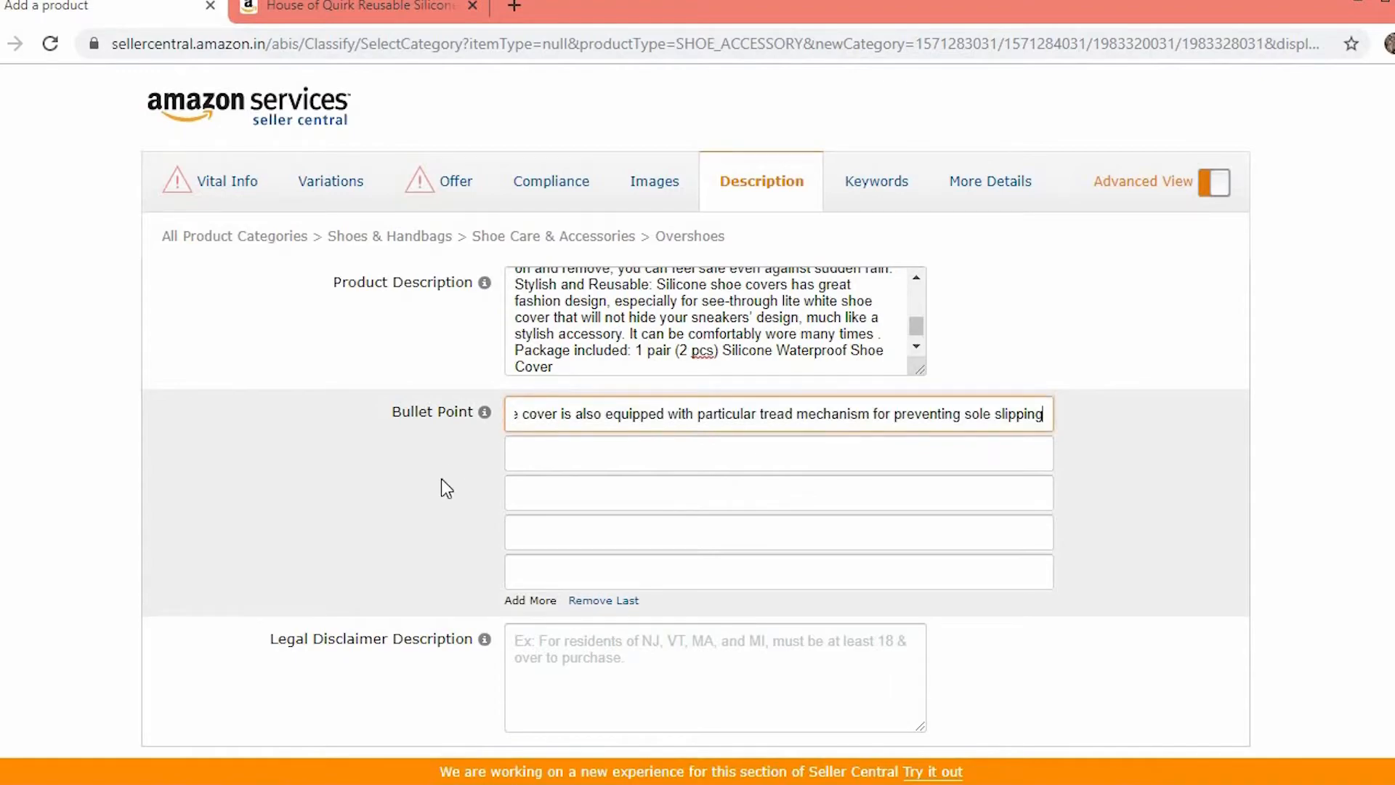
pyautogui.click(441, 478)
# - Copy the "EASY TO CARRY AND WEAR ON & OFF" paragraph from the Word document into the second Bullet Point field
pyautogui.hotkey('alt', 'Tab')
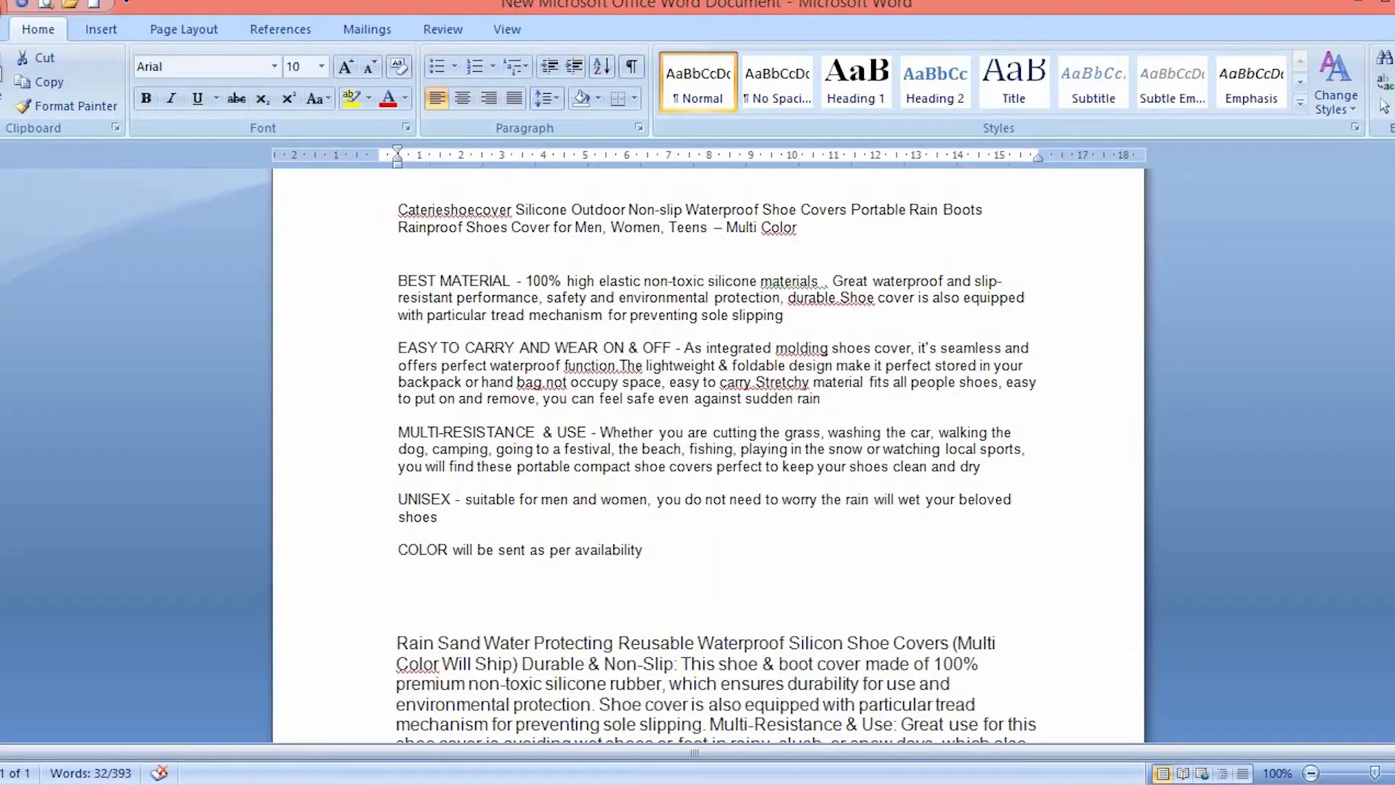
pyautogui.click(462, 401)
pyautogui.doubleClick(463, 400)
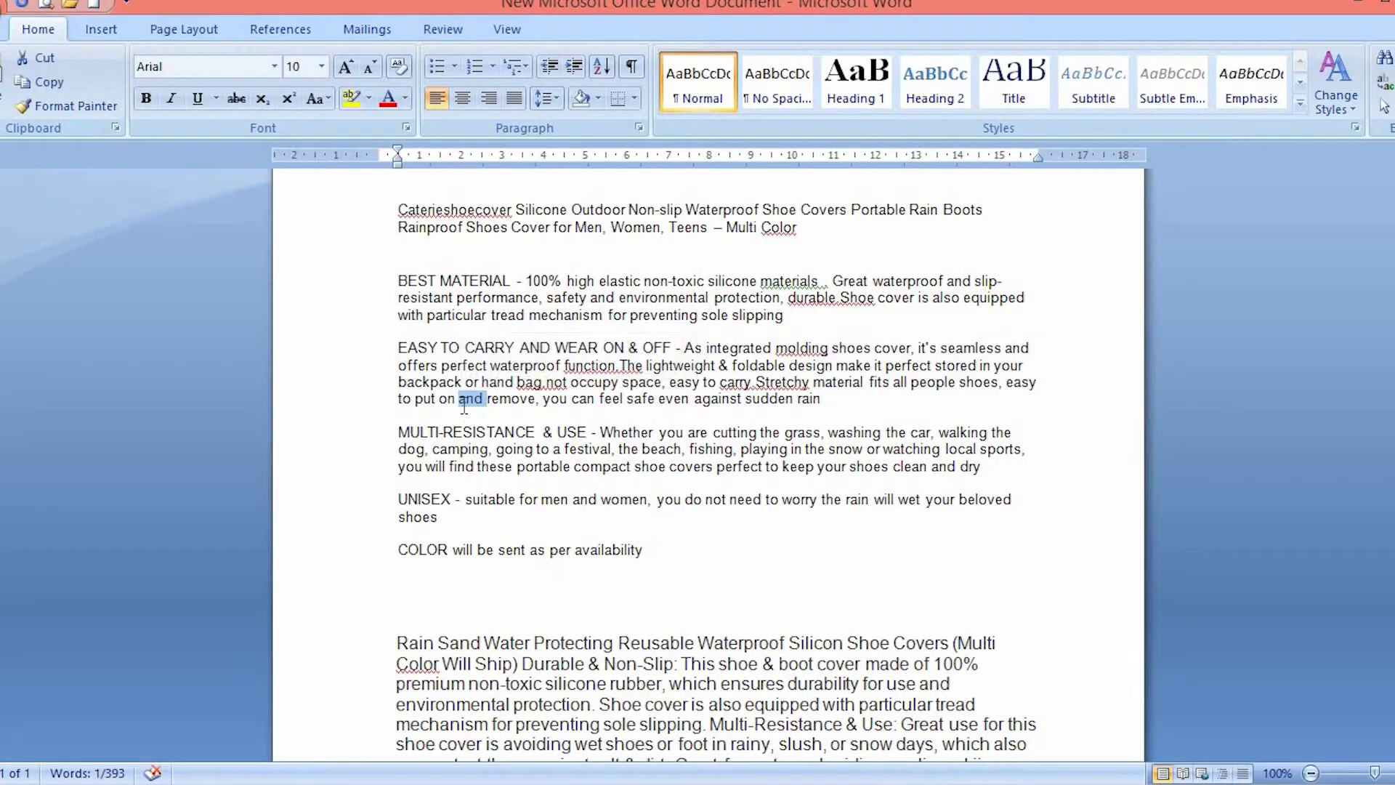
pyautogui.tripleClick(462, 402)
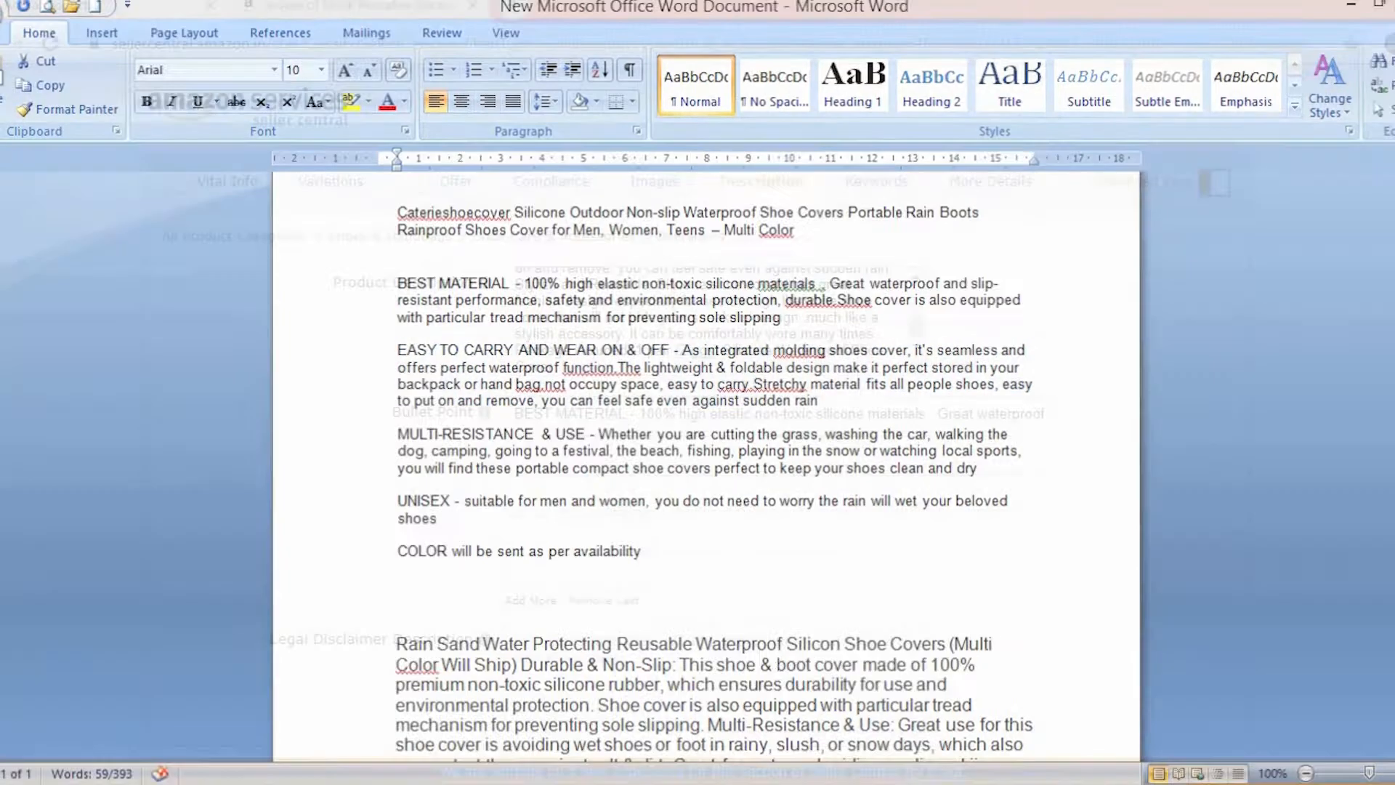
pyautogui.hotkey('alt', 'Tab')
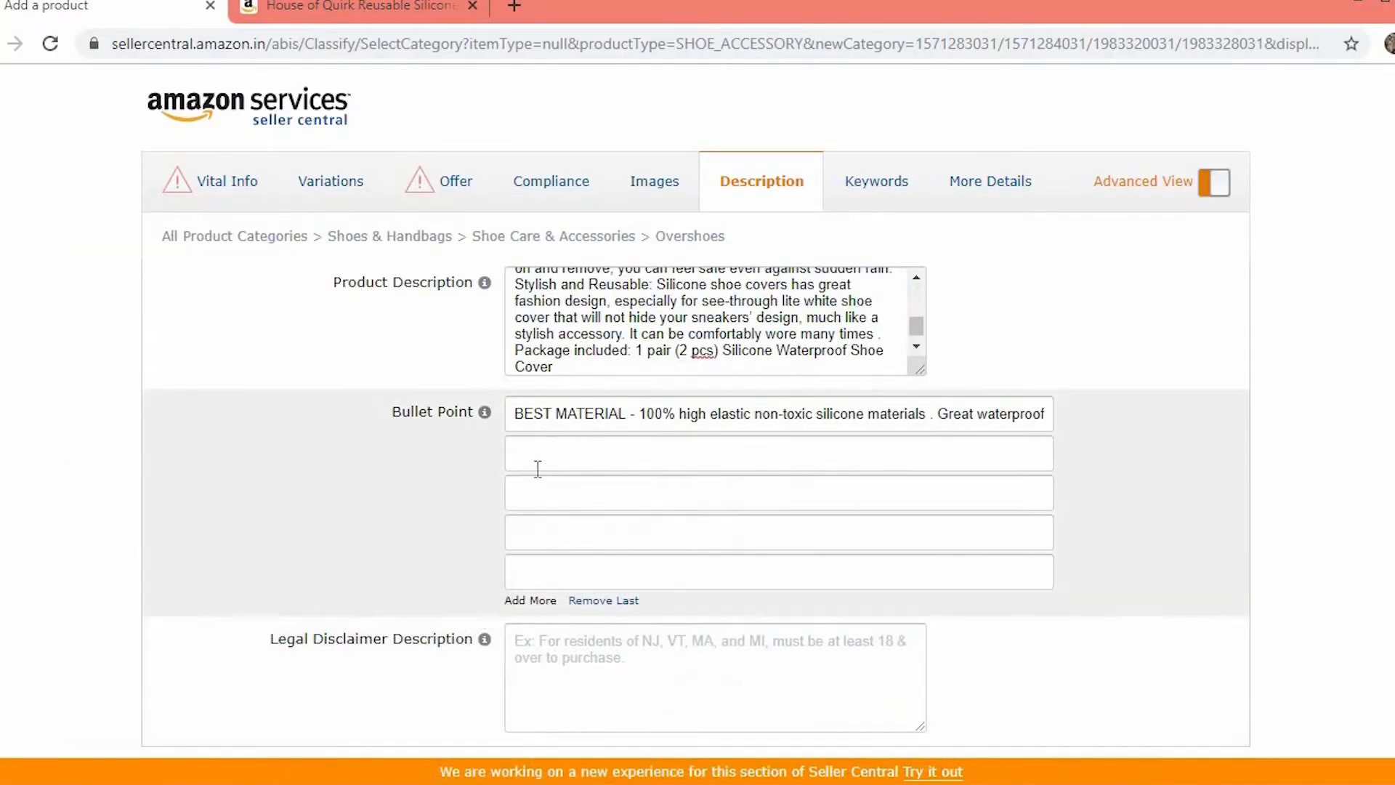
pyautogui.click(538, 469)
pyautogui.hotkey('ctrl', 'v')
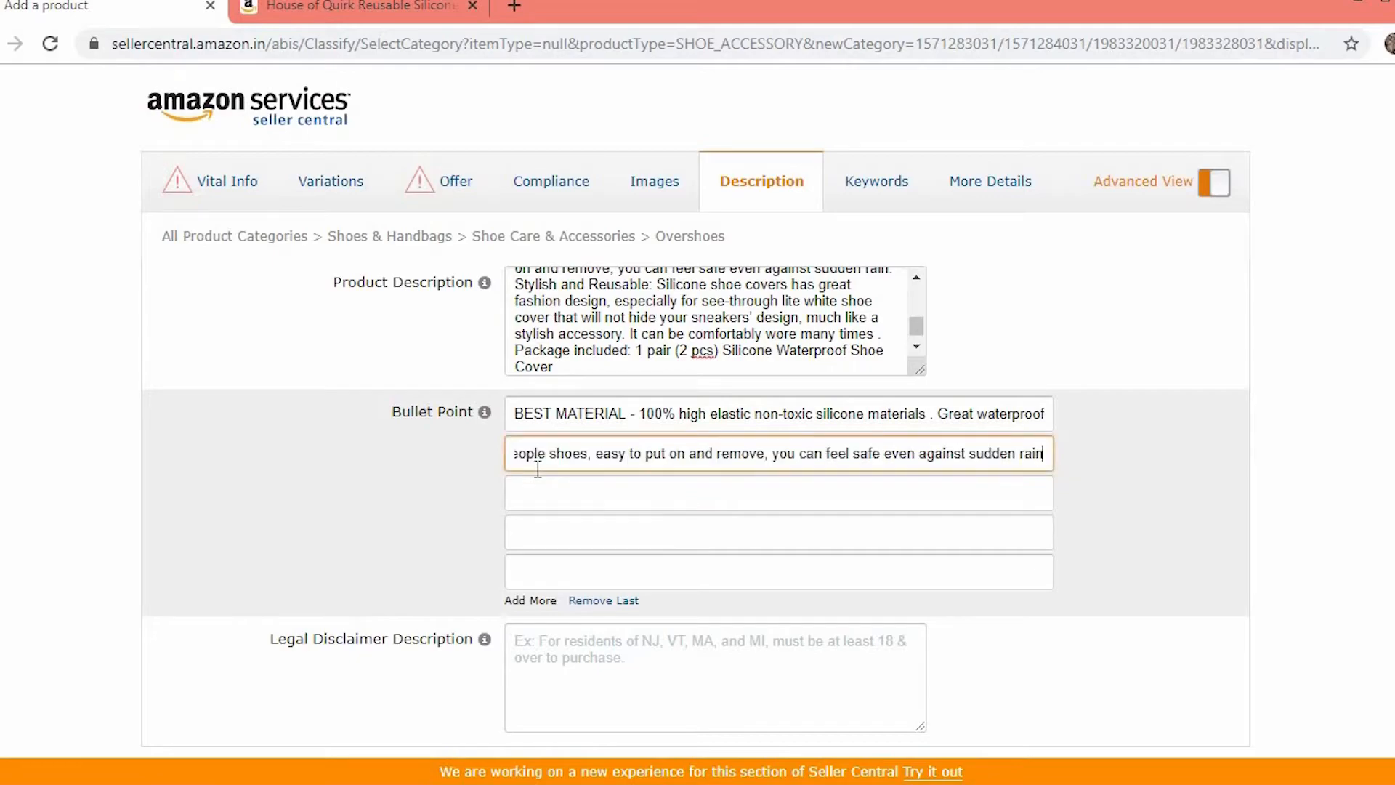
pyautogui.click(445, 512)
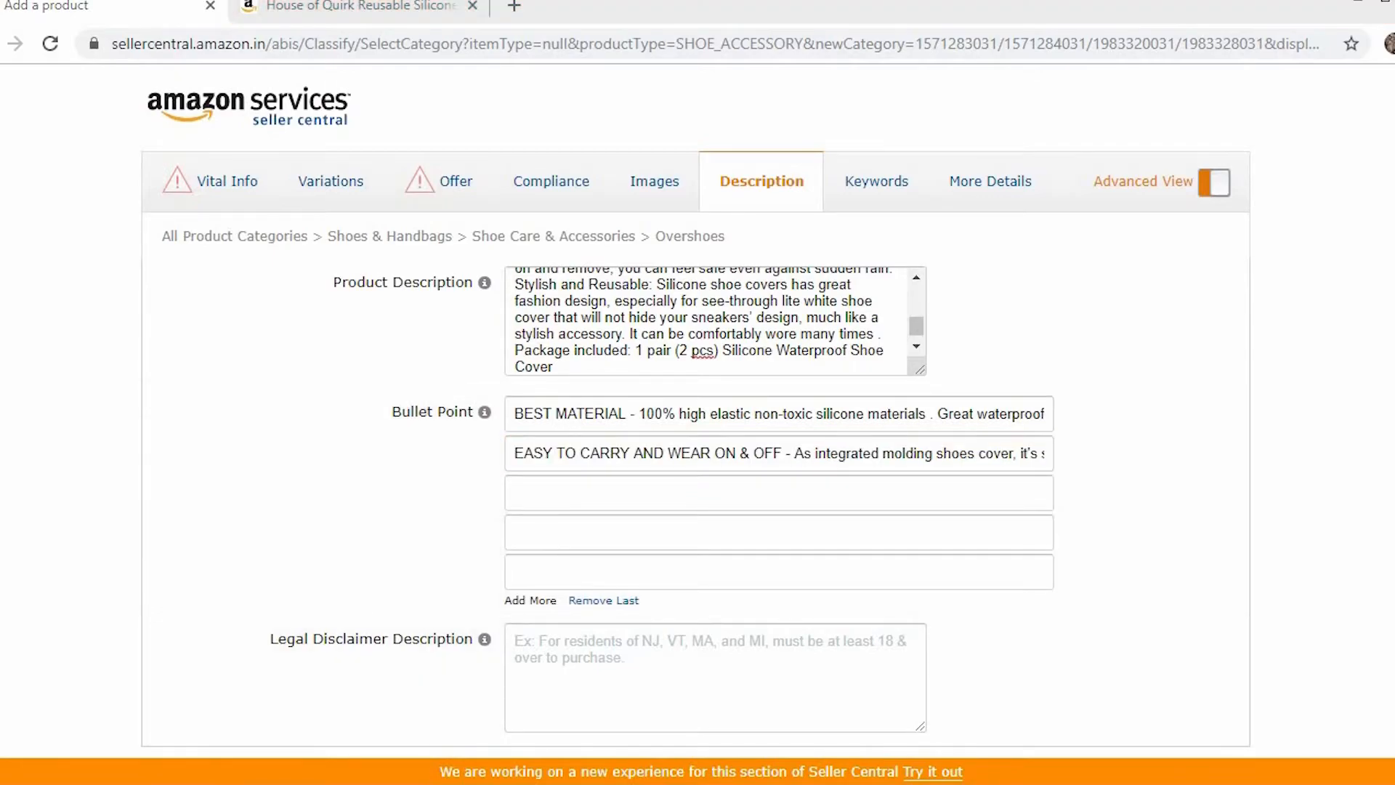
# - Switch to the Word document and copy the "MULTI-RESISTANCE & USE" paragraph
pyautogui.hotkey('alt', 'Tab')
pyautogui.click(493, 476)
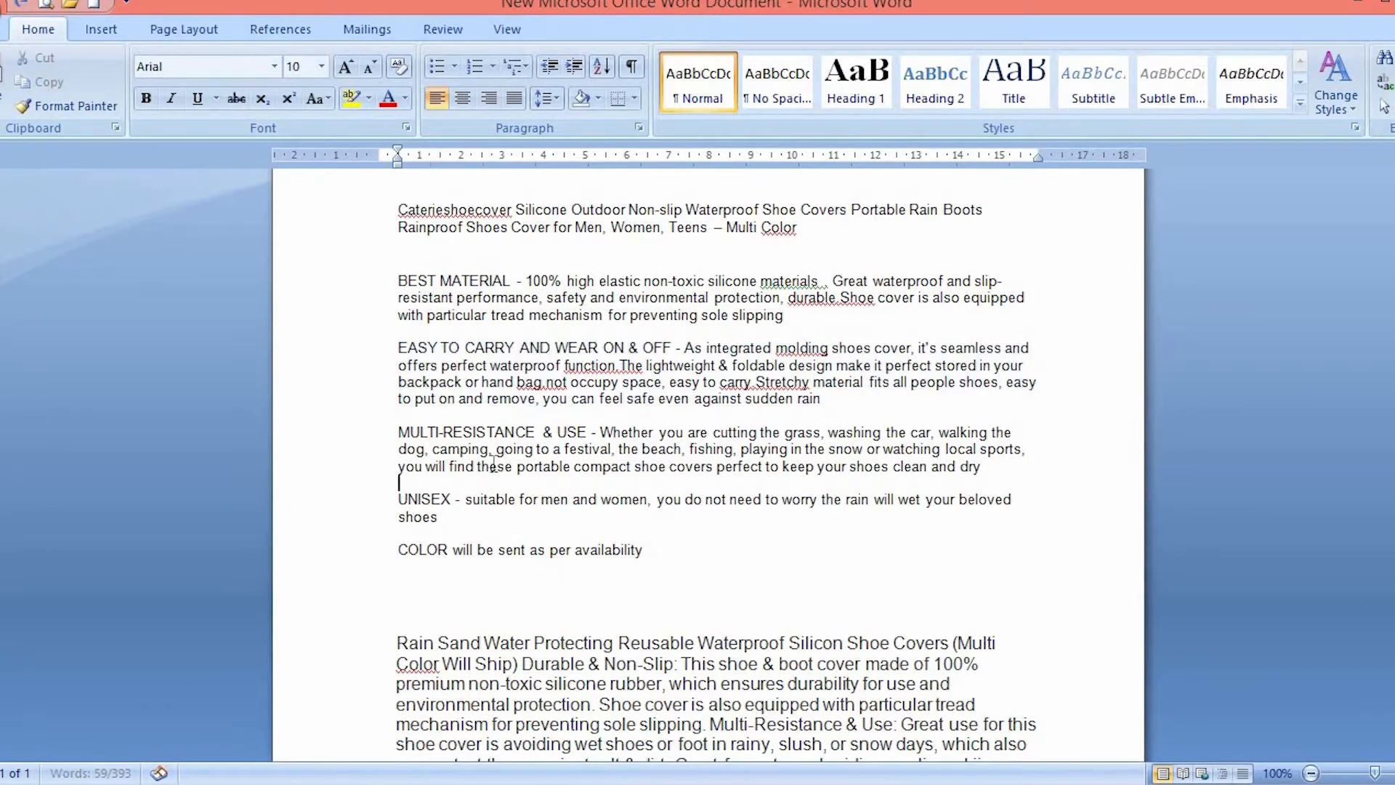
pyautogui.tripleClick(496, 453)
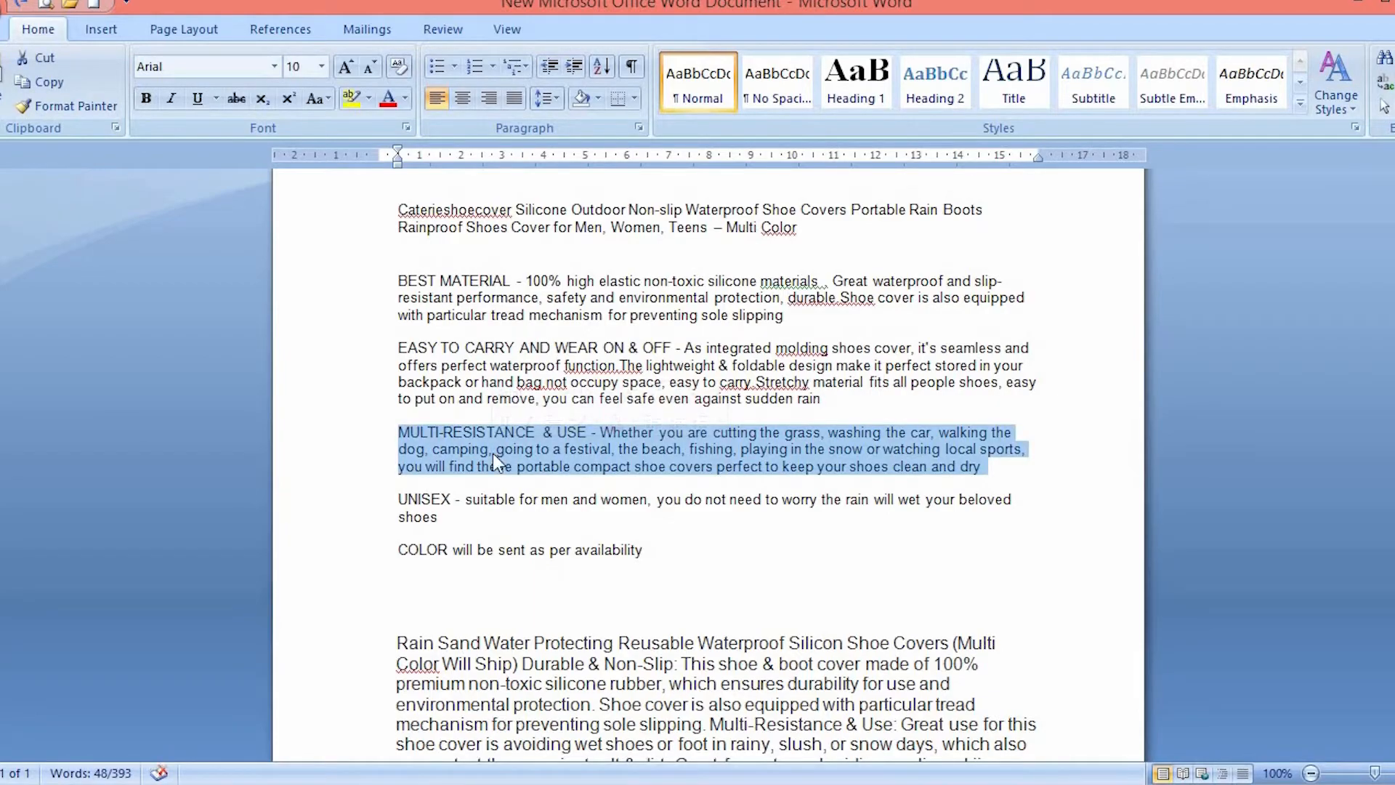
# - Return to the Seller Central listing and review the Offer fields, from Seller SKU and pricing to quantity and fulfillment channel
pyautogui.hotkey('alt', 'Tab')
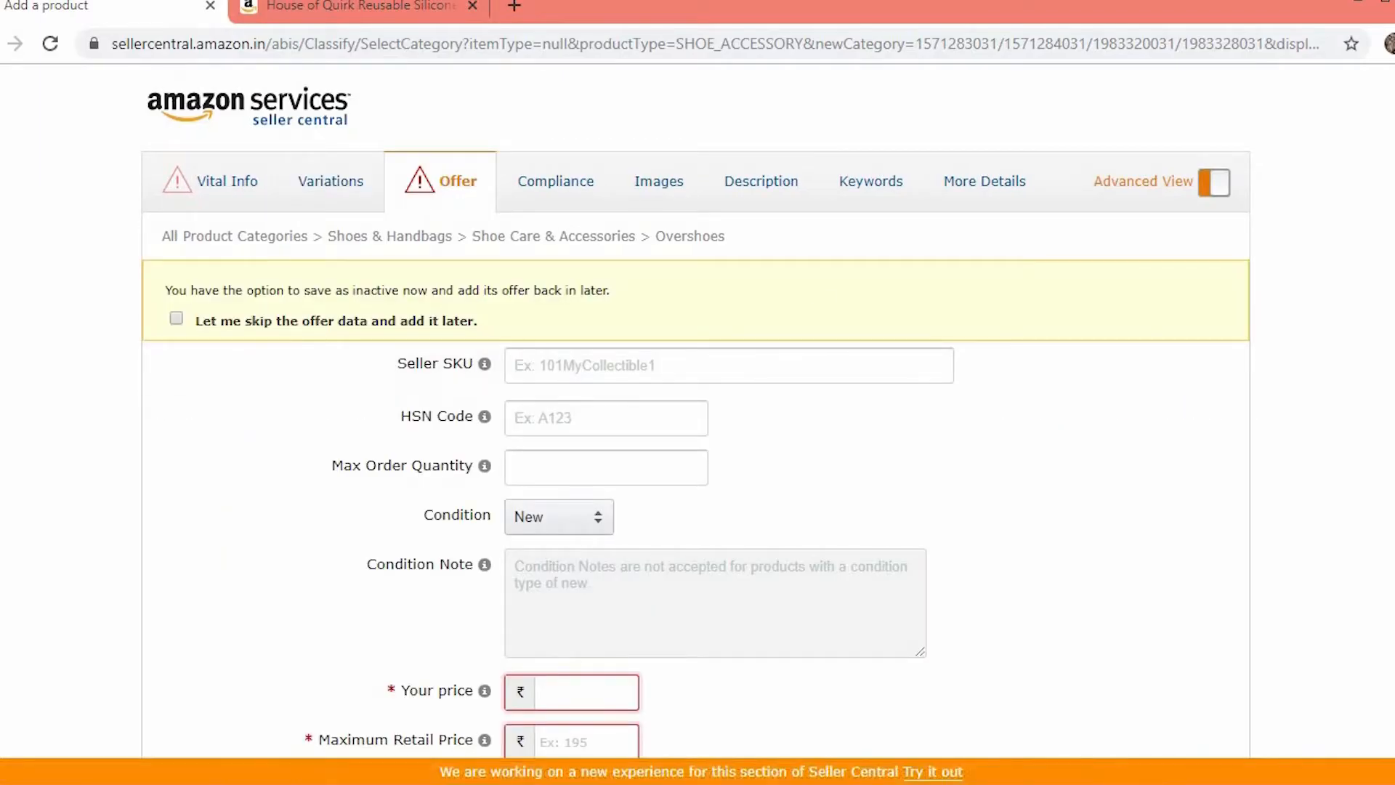
pyautogui.scroll(-5, 696, 410)
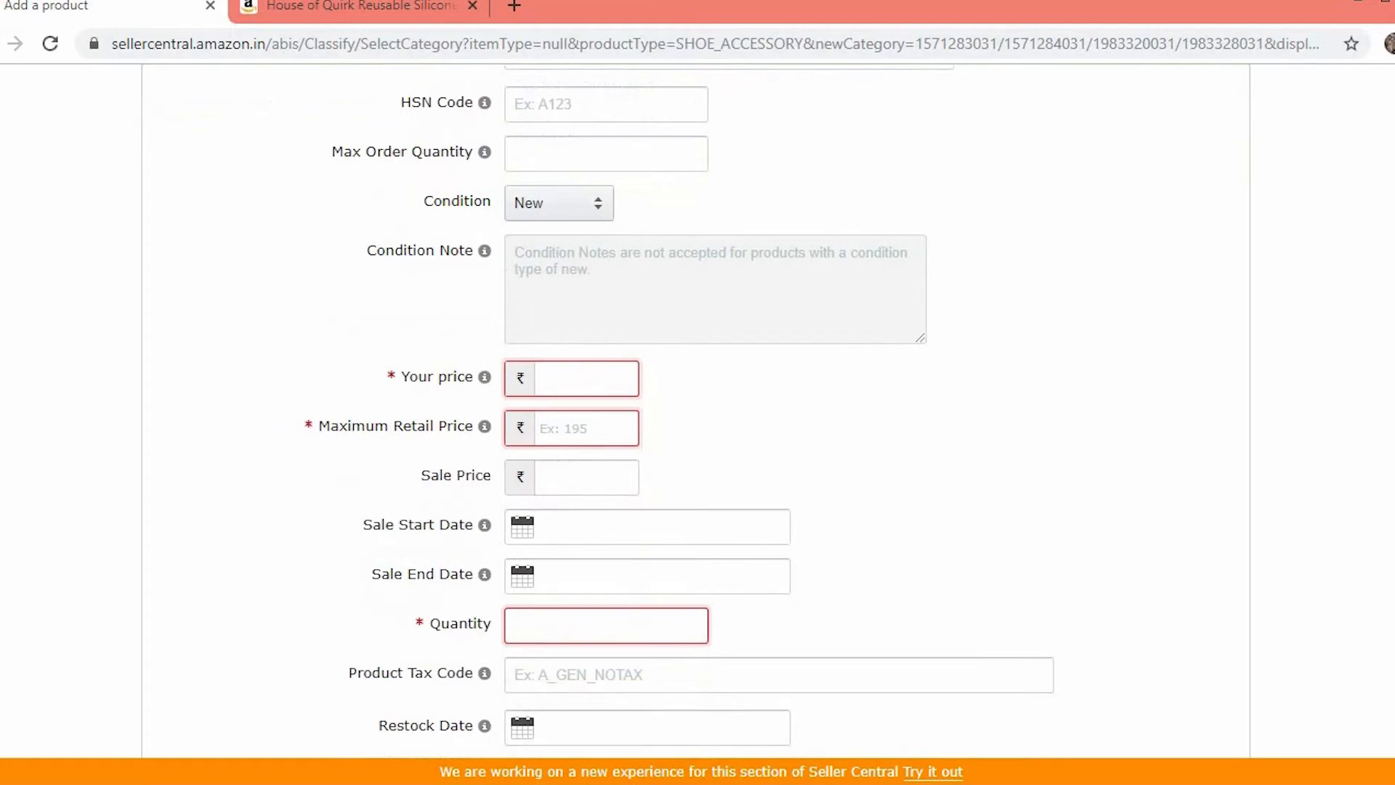
pyautogui.scroll(-3, 696, 410)
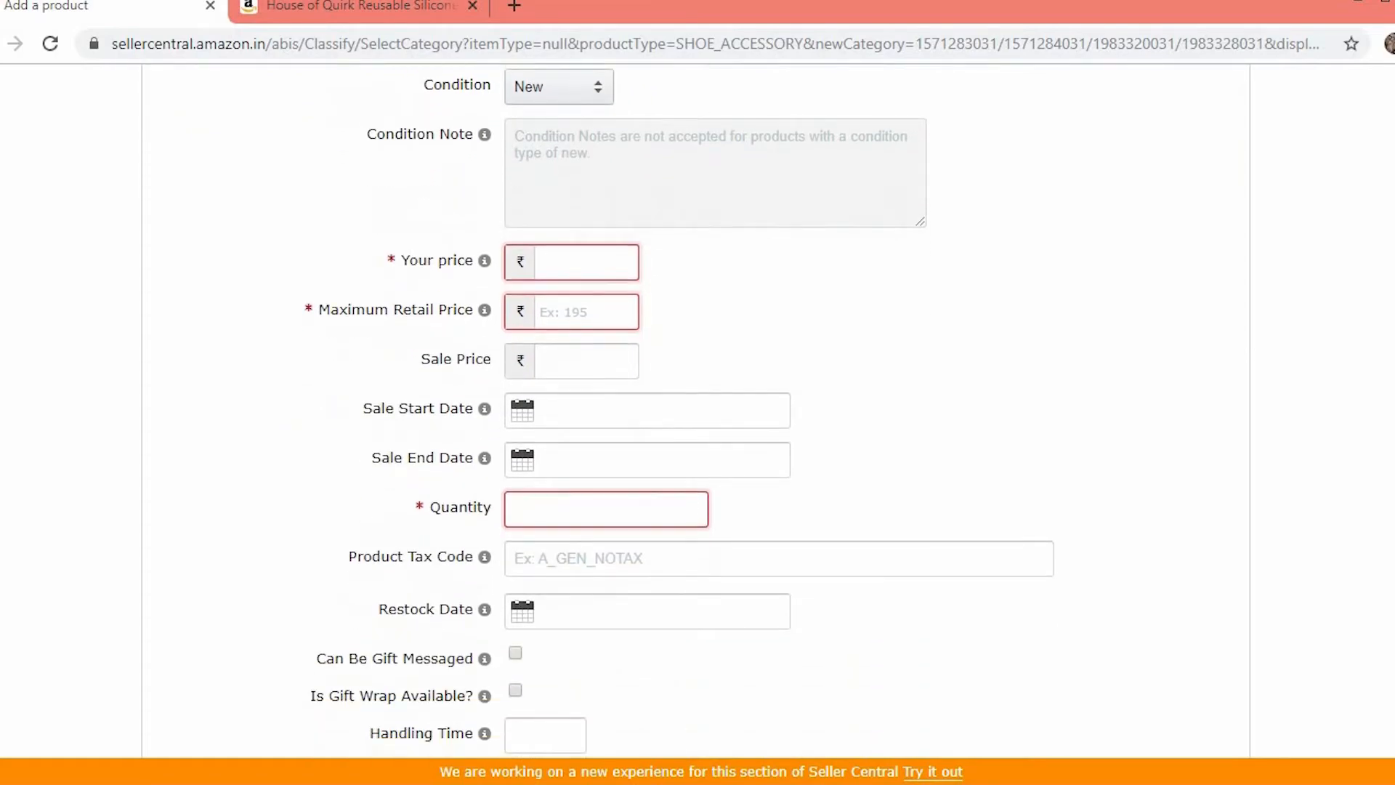
pyautogui.scroll(-2, 696, 410)
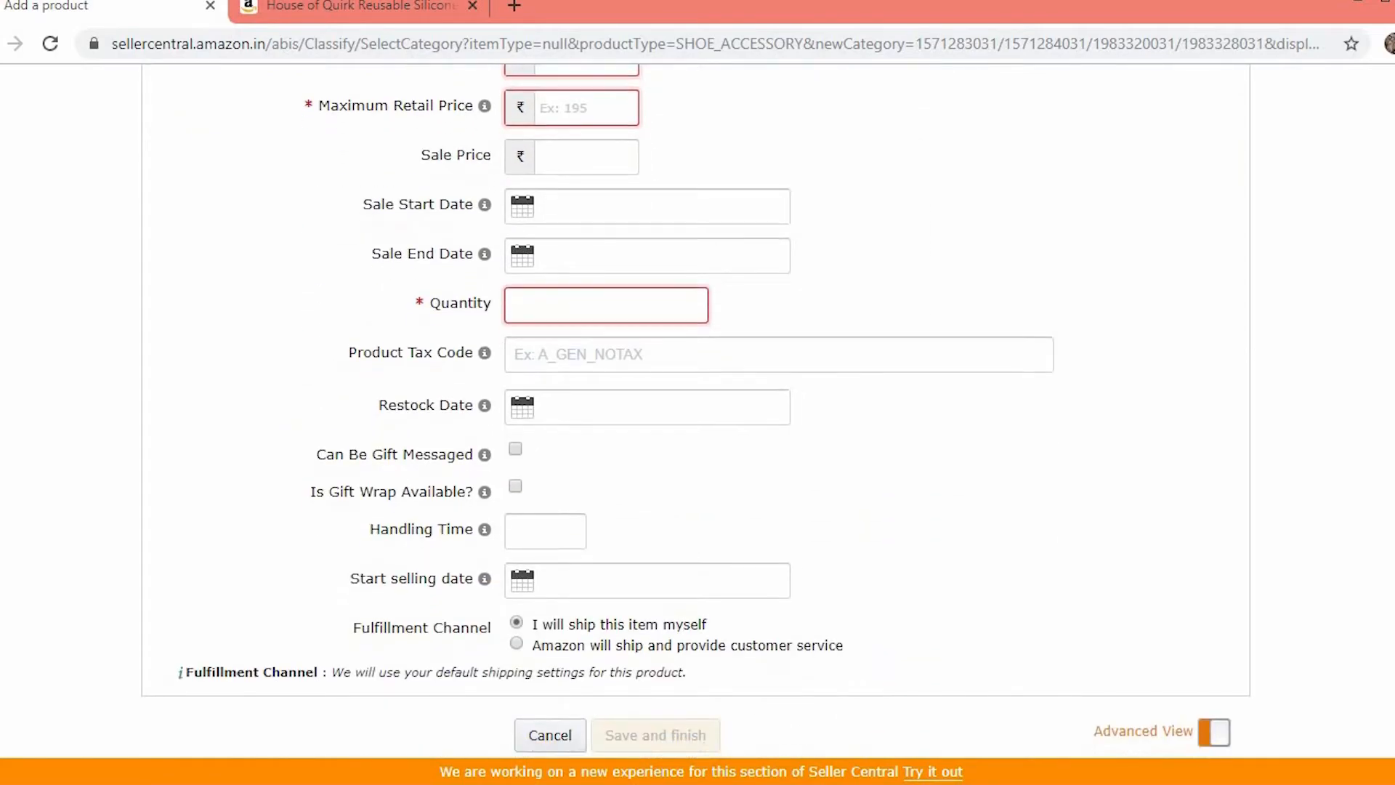
pyautogui.scroll(1, 1386, 710)
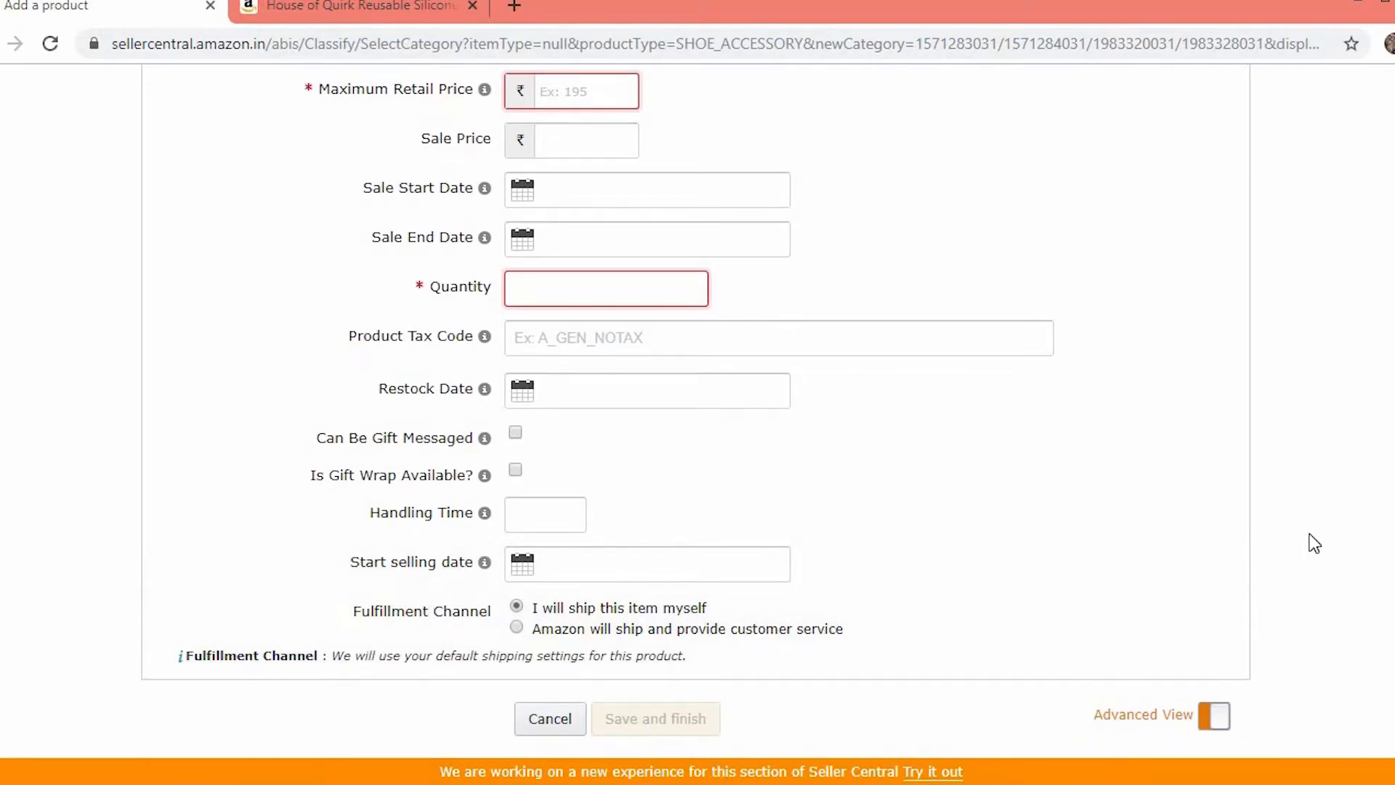
pyautogui.scroll(8, 695, 410)
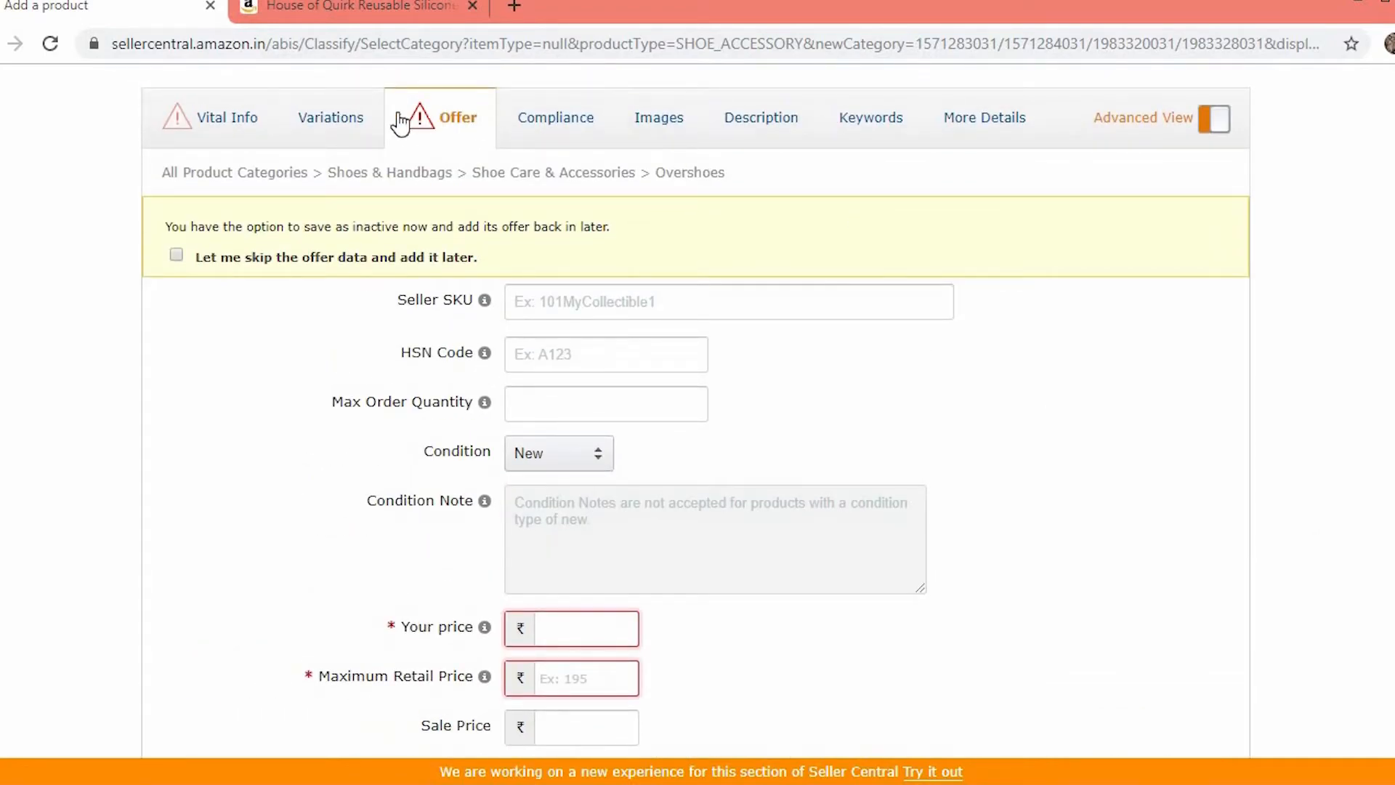
# - Set the listing's variation theme to SizeName, reopening the theme for editing and choosing SizeName again
pyautogui.click(312, 116)
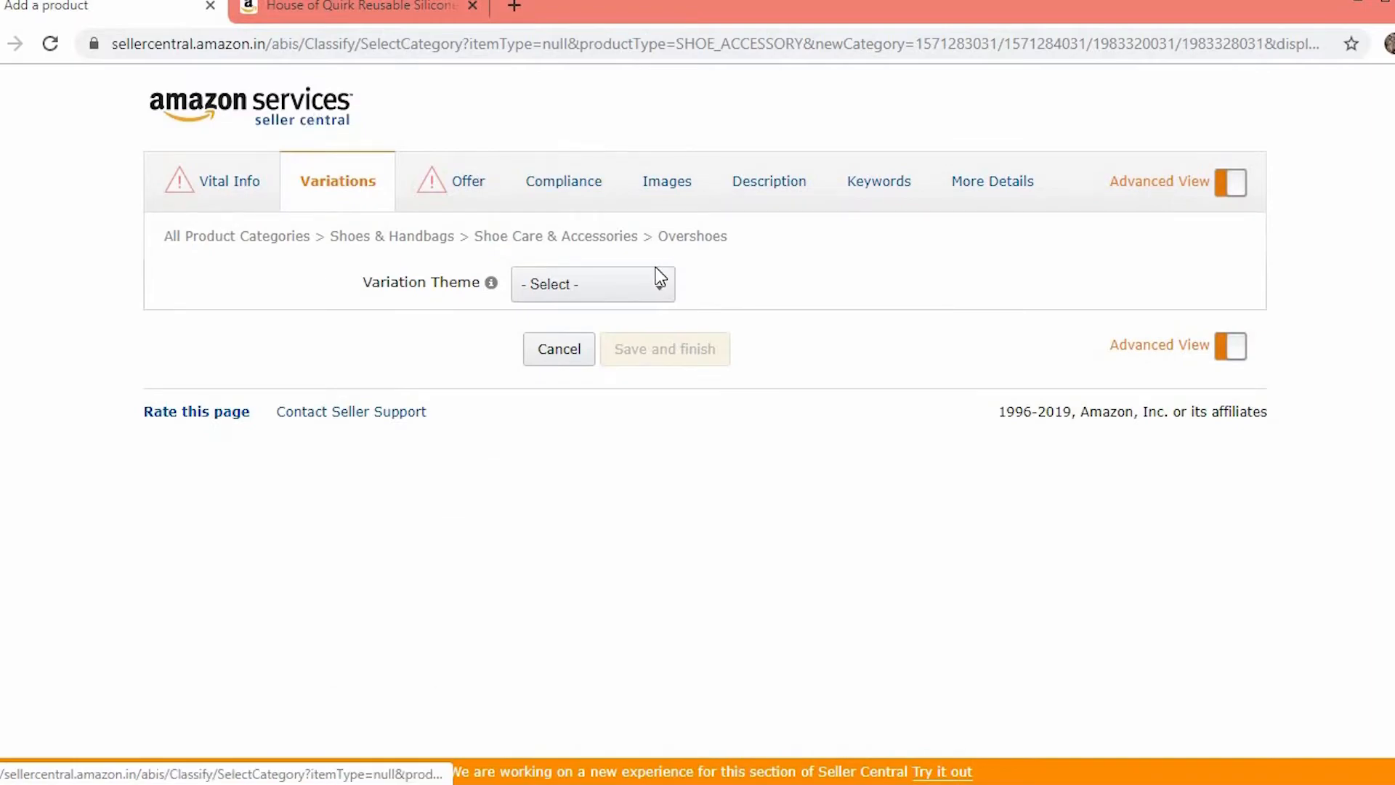
pyautogui.click(658, 285)
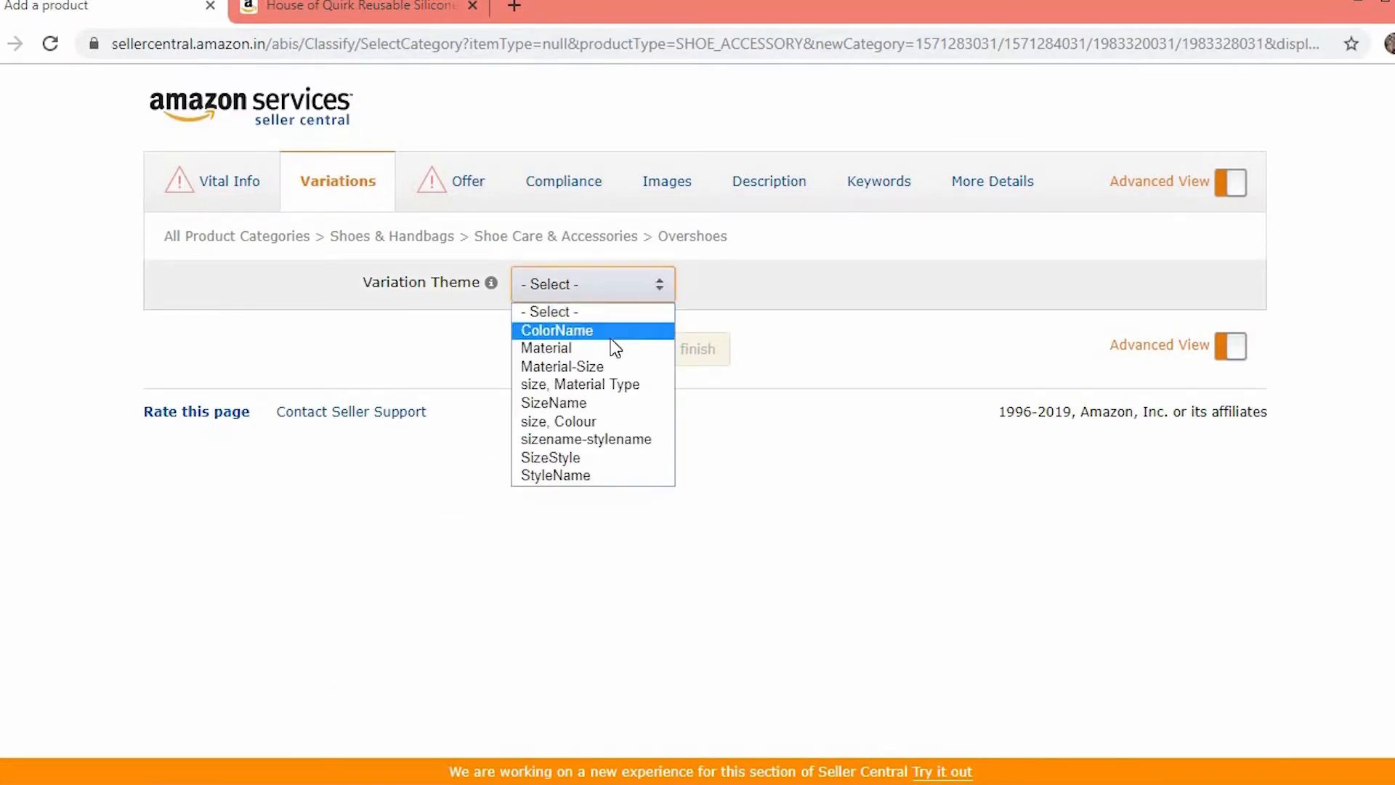
pyautogui.click(556, 410)
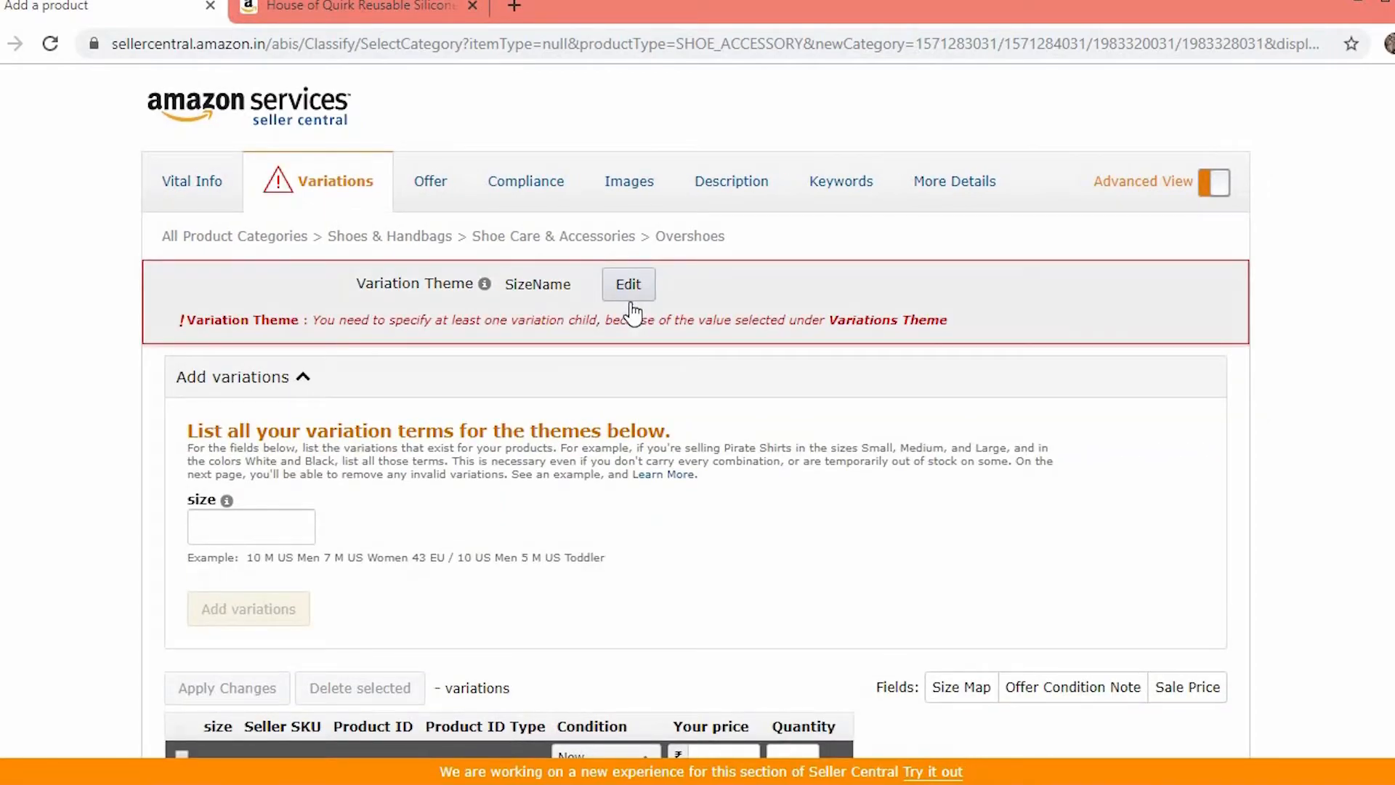
pyautogui.click(628, 292)
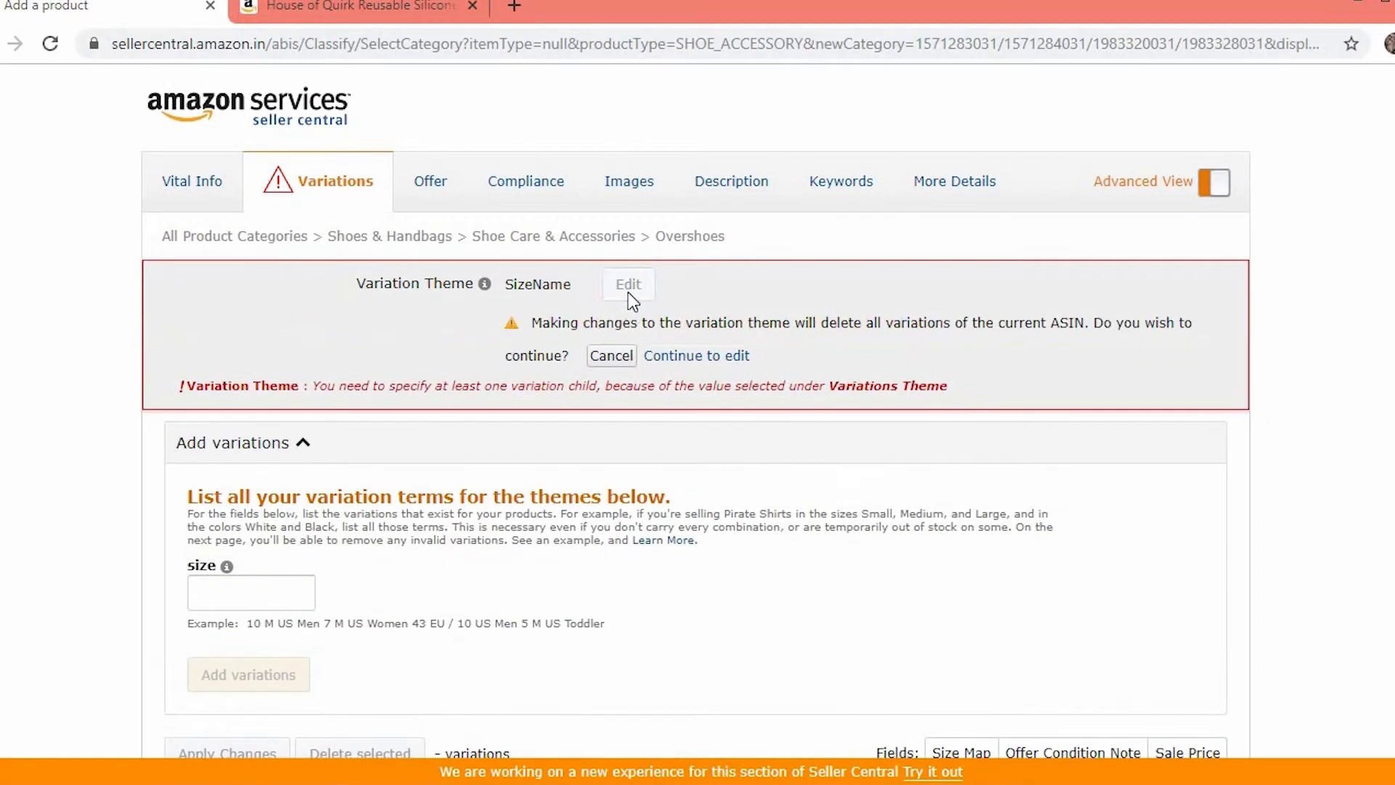
pyautogui.click(656, 356)
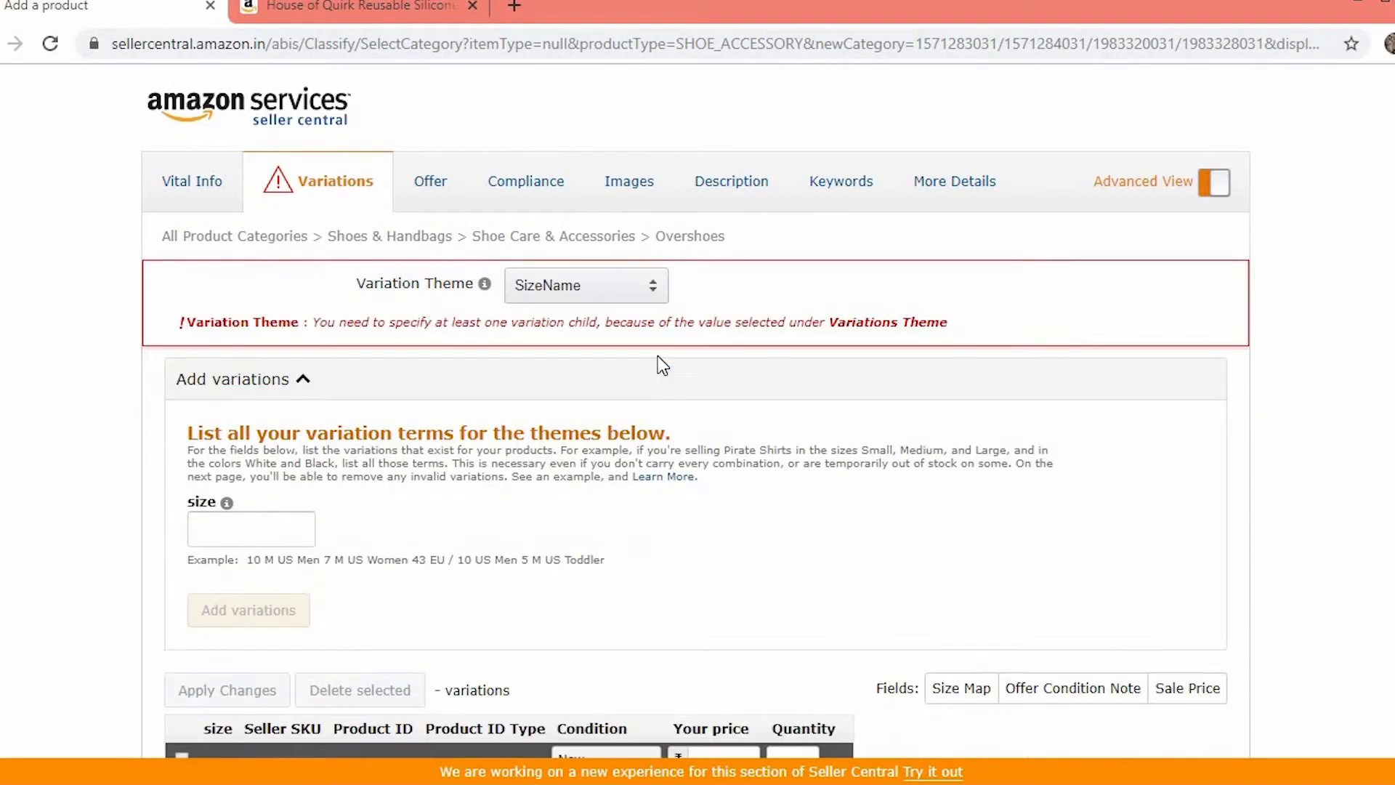
pyautogui.click(645, 285)
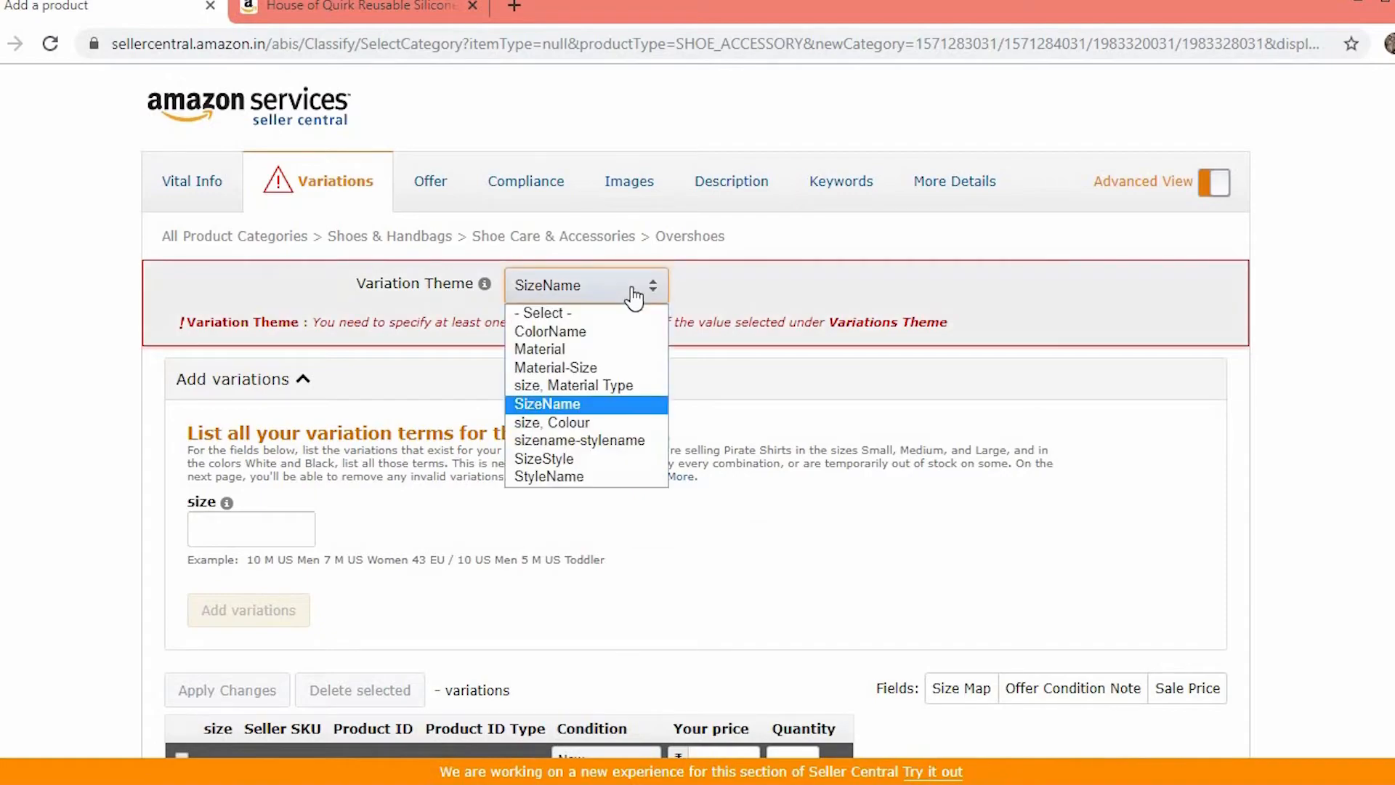
pyautogui.click(572, 403)
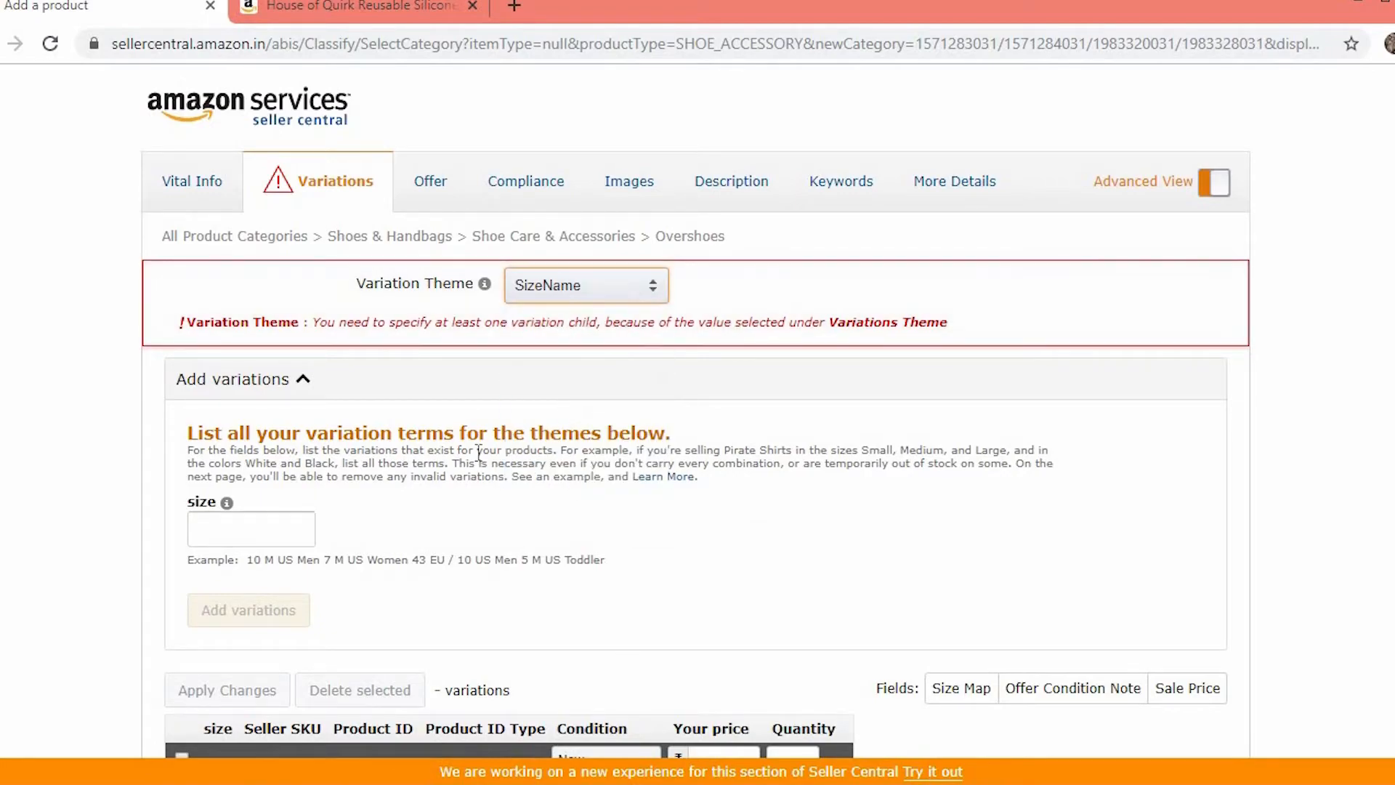
# - Add Small and Medium as size variations of the product
pyautogui.click(298, 530)
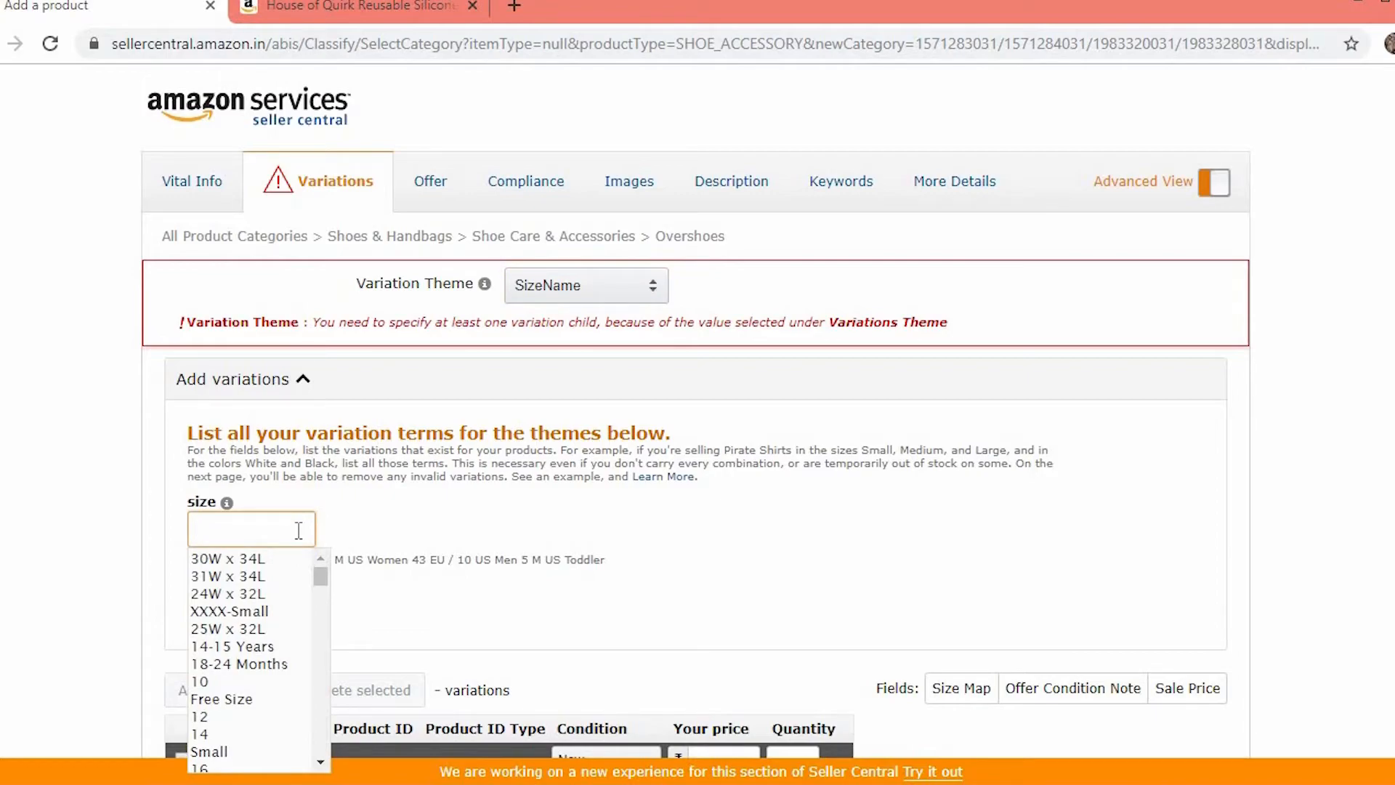
pyautogui.write('Small')
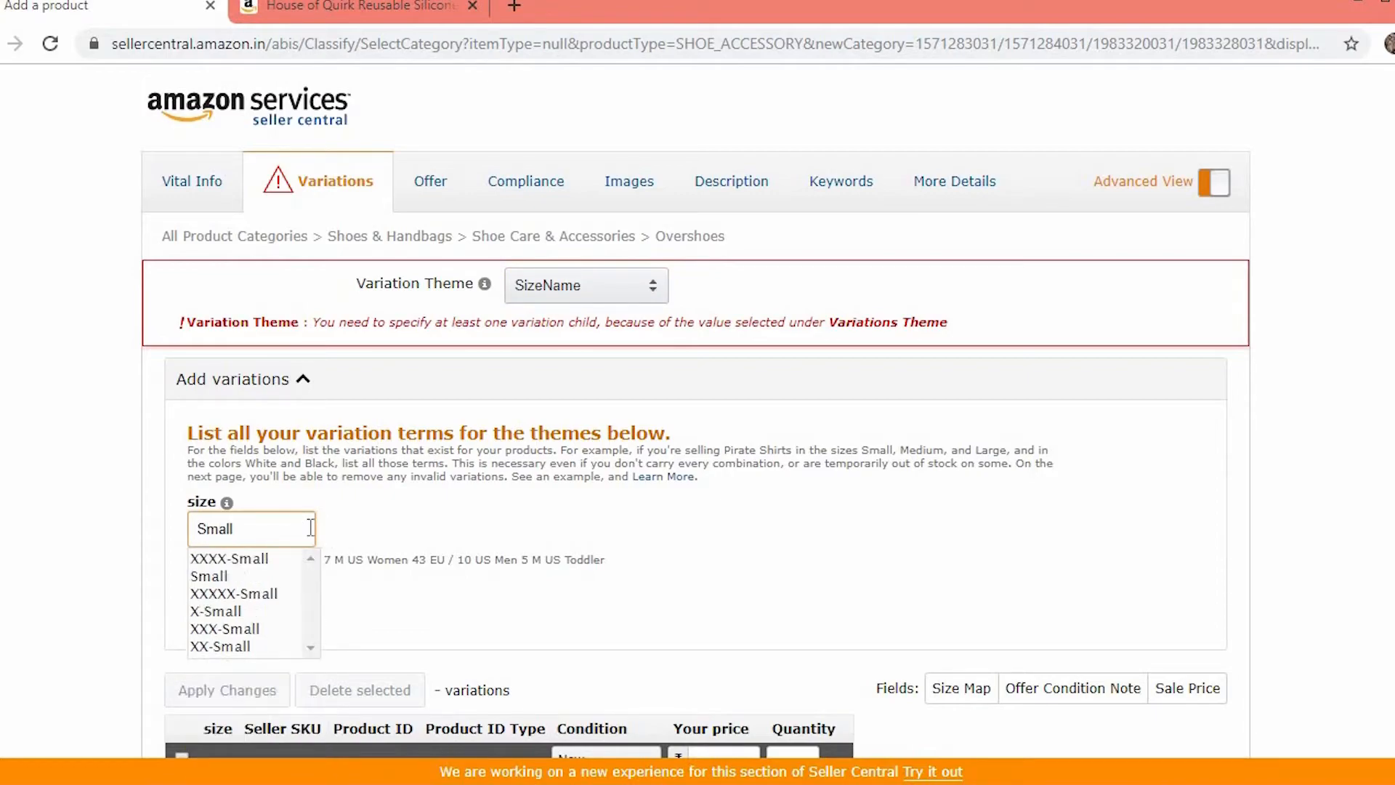
pyautogui.click(675, 542)
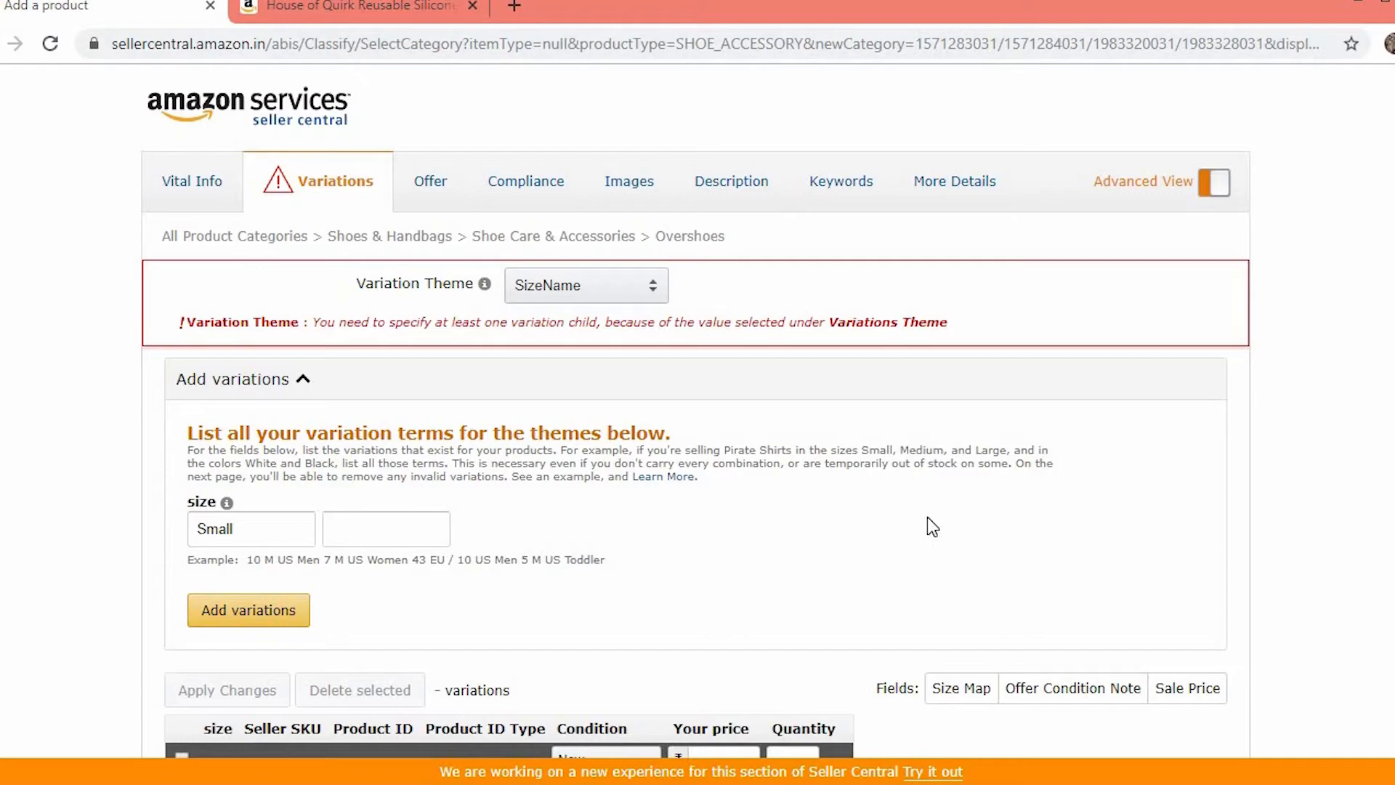
pyautogui.click(361, 537)
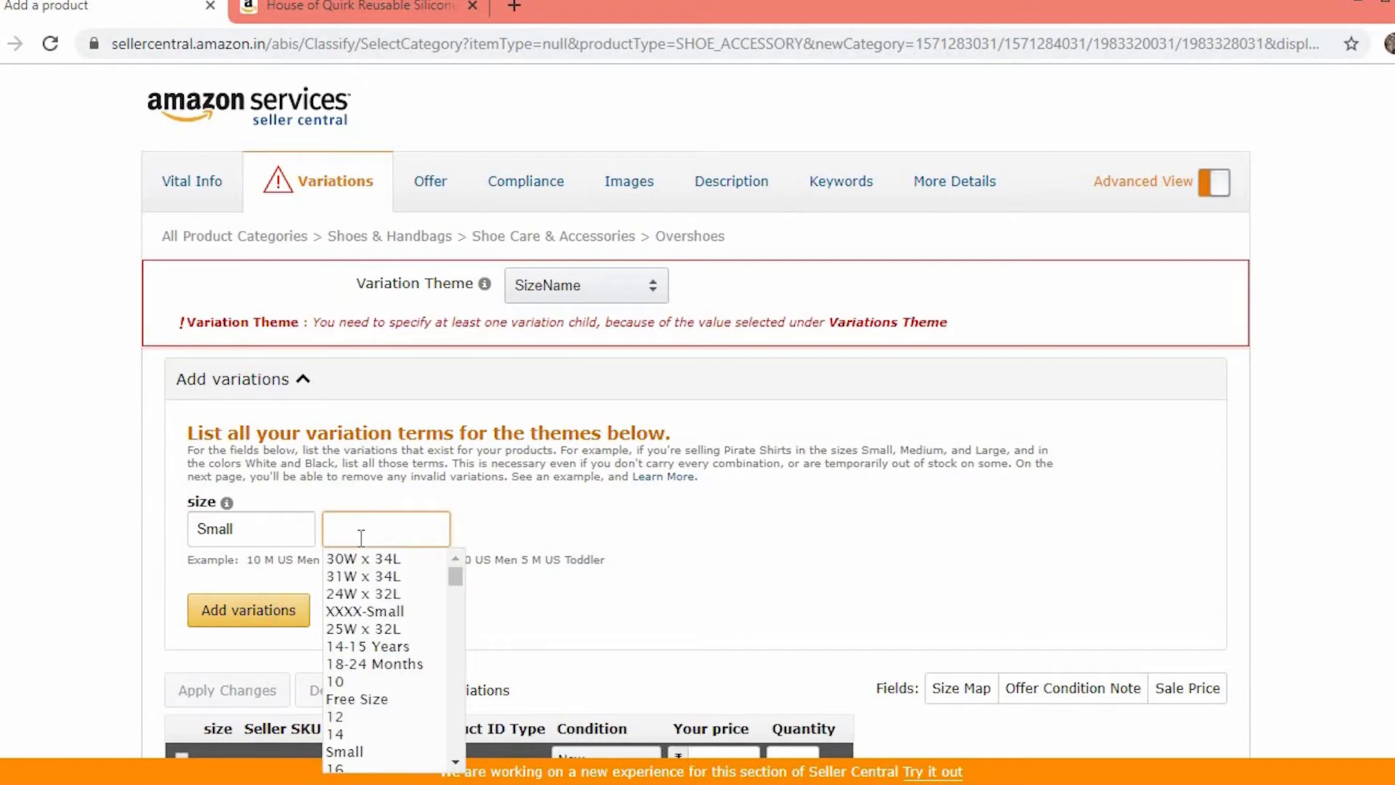
pyautogui.write('Medium')
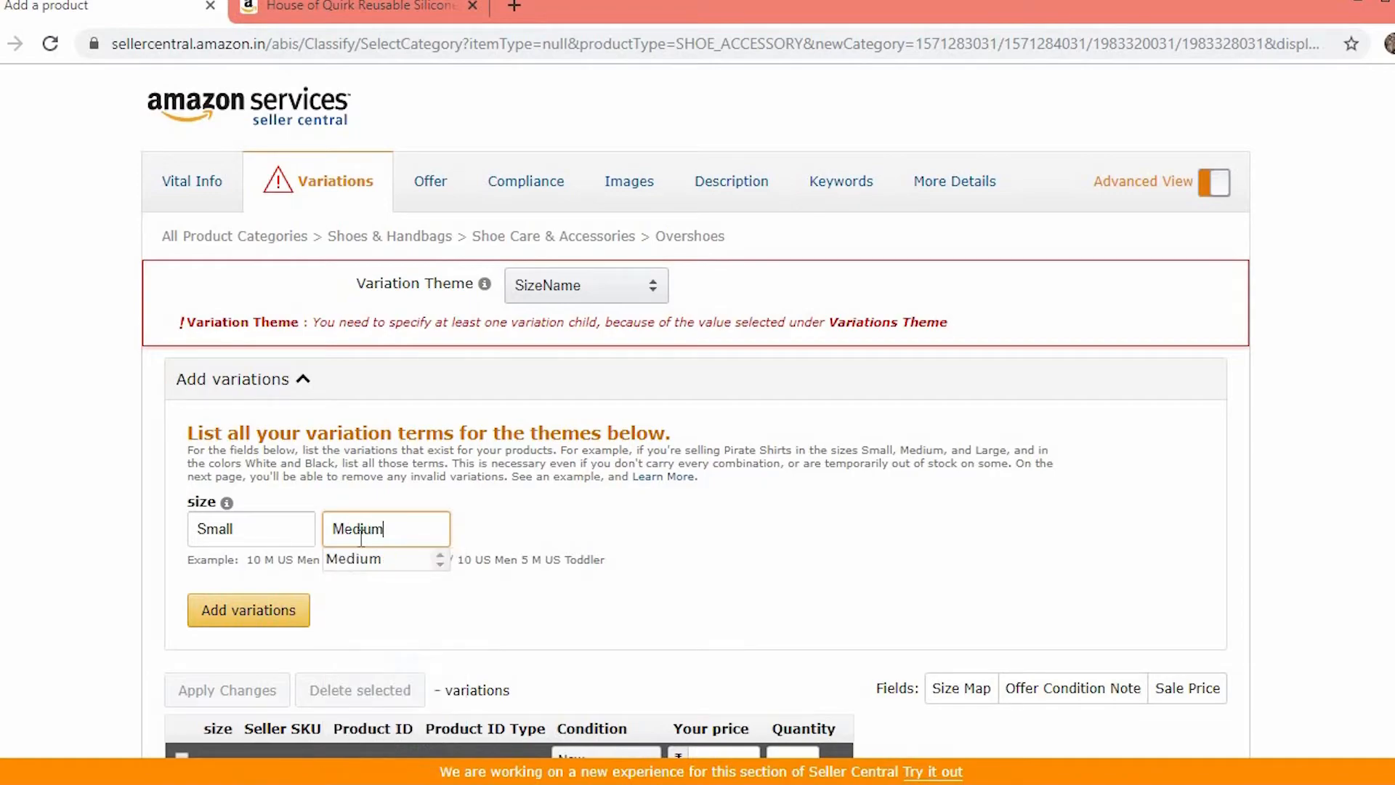
pyautogui.click(215, 614)
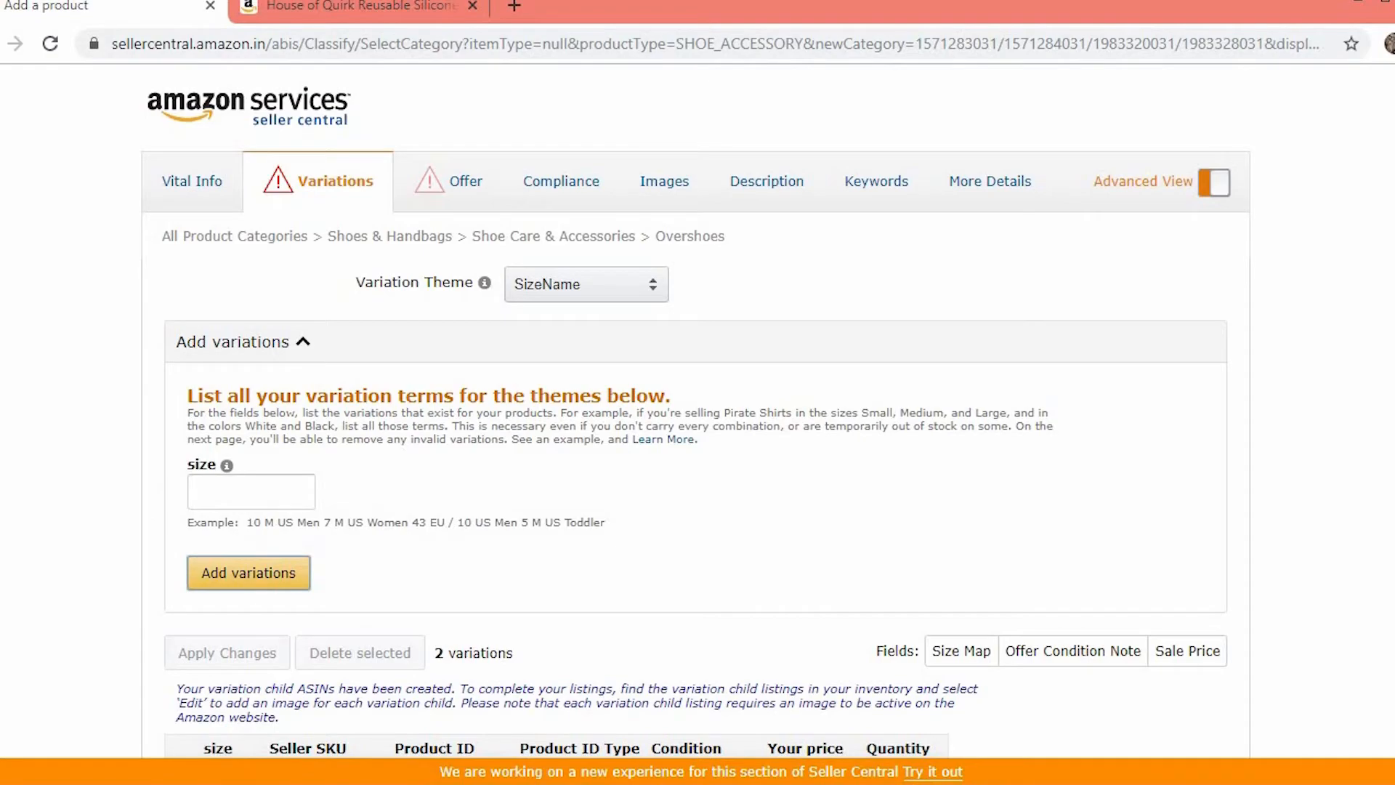
# - Enter the seller SKUs in the variations table: CATS01 for Small and CATM01 for Medium
pyautogui.scroll(-3, 1044, 543)
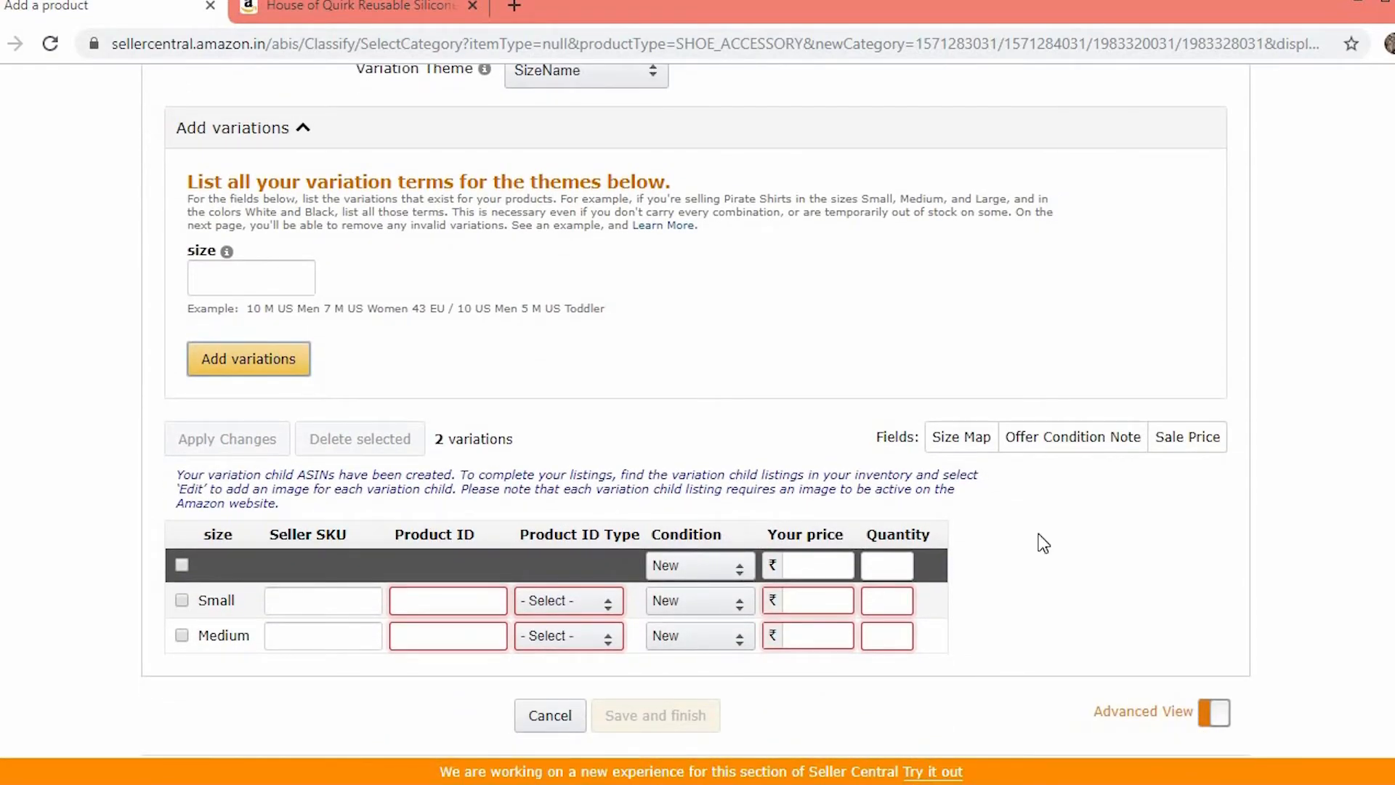
pyautogui.click(349, 597)
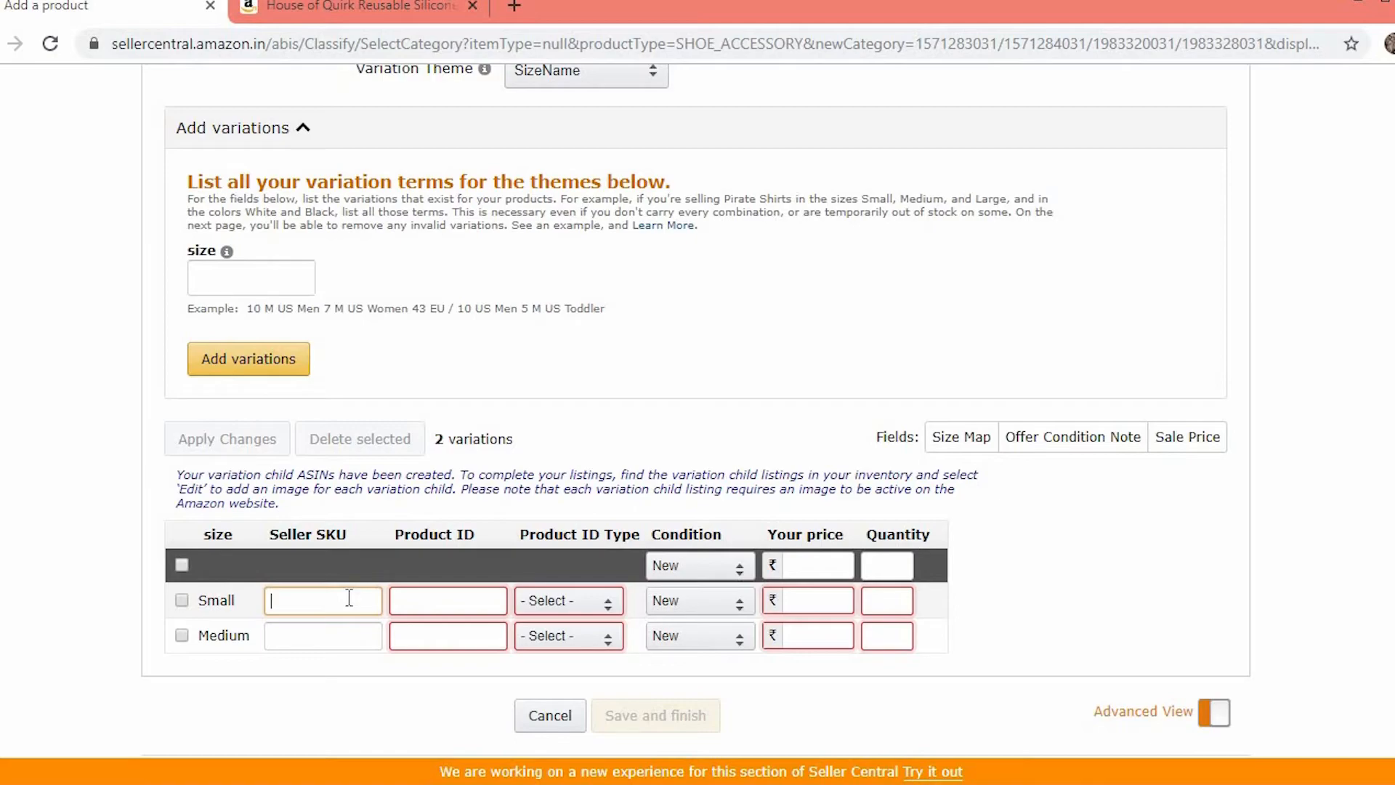
pyautogui.write('CATS01')
pyautogui.click(330, 636)
pyautogui.write('CAT')
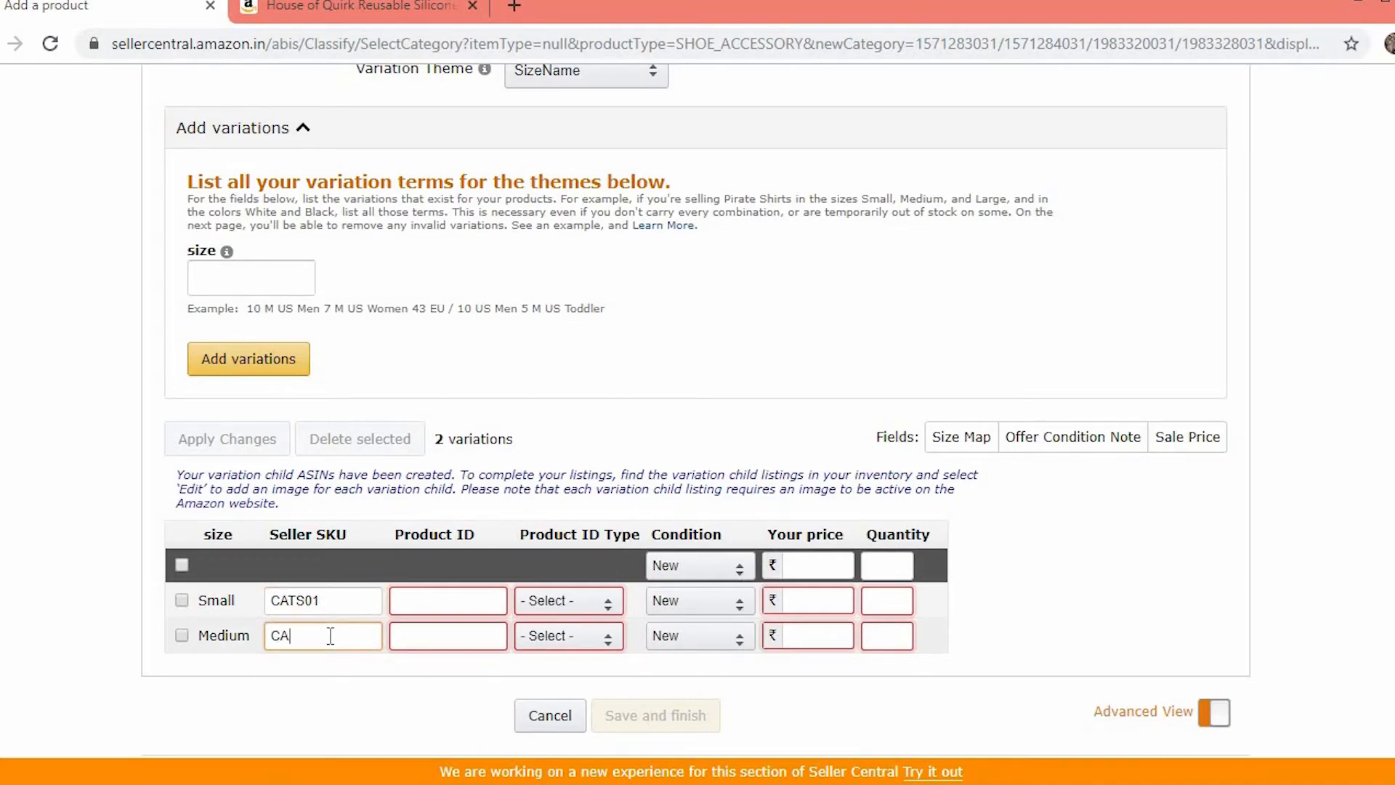
pyautogui.write('M01')
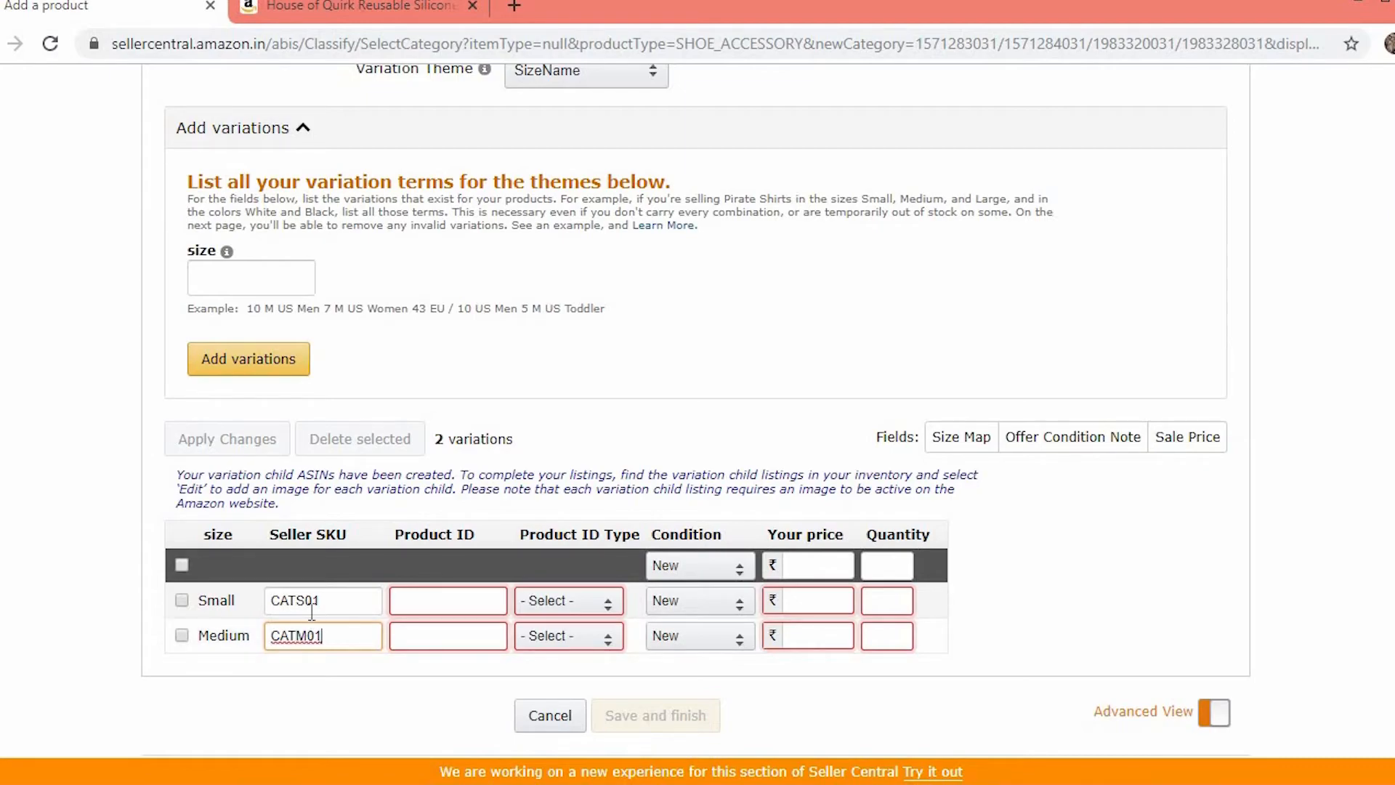
pyautogui.click(427, 602)
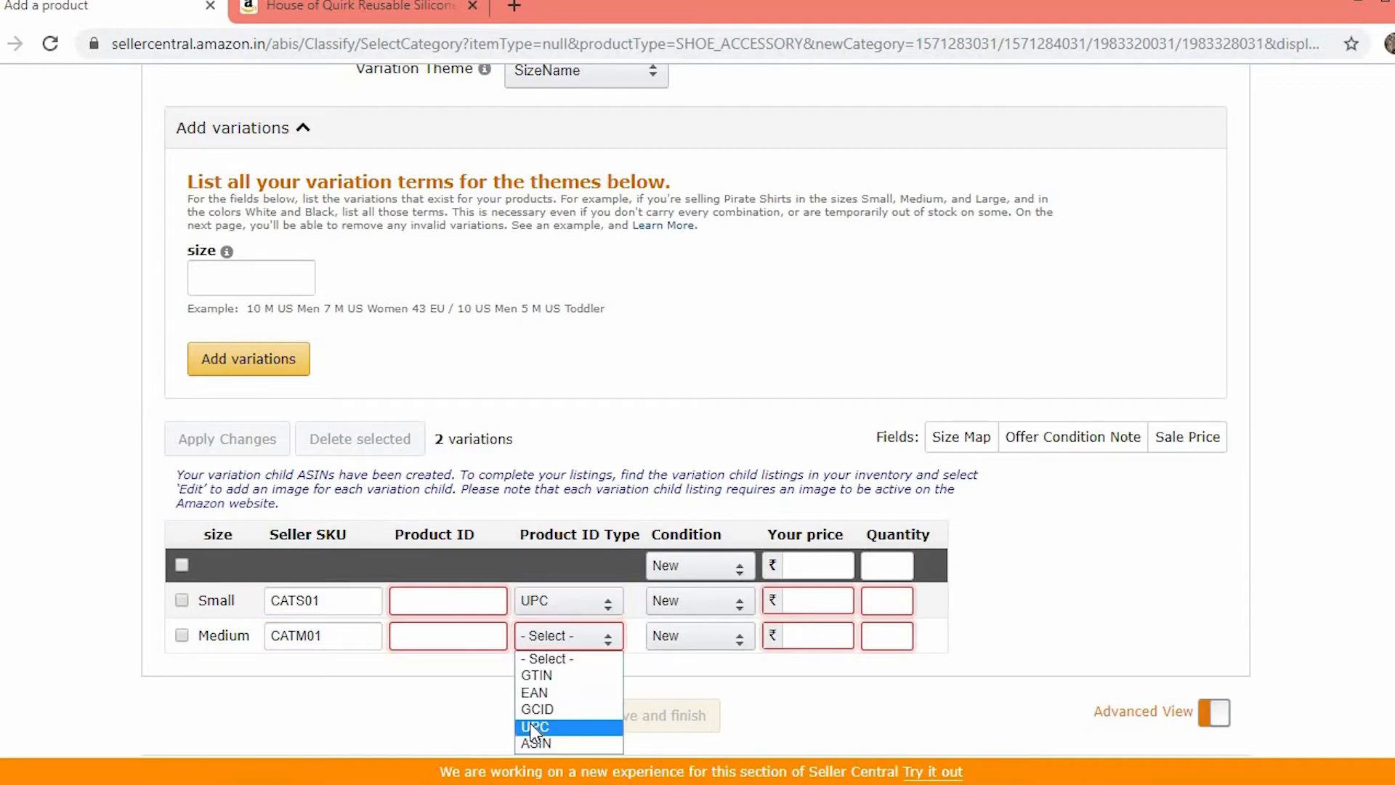
pyautogui.click(530, 726)
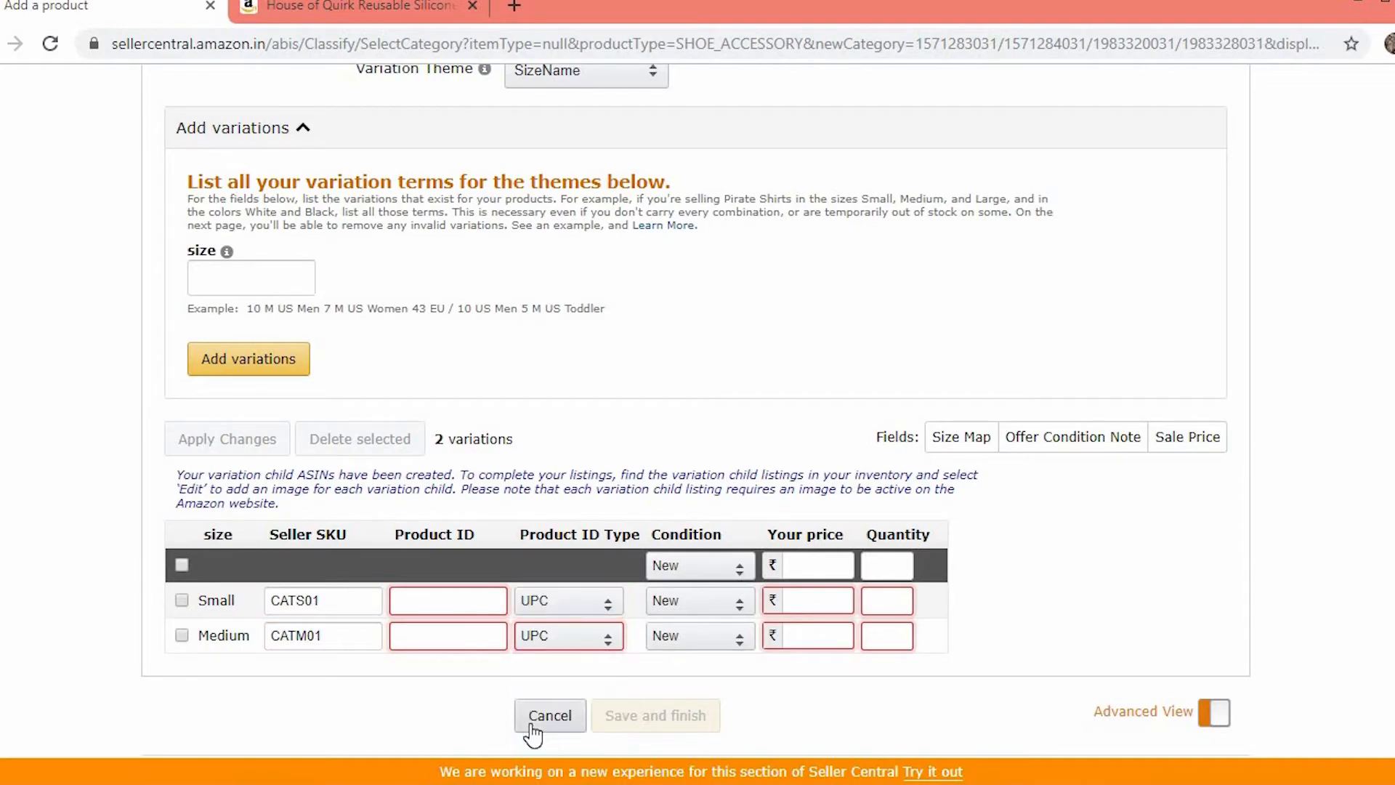
pyautogui.click(478, 593)
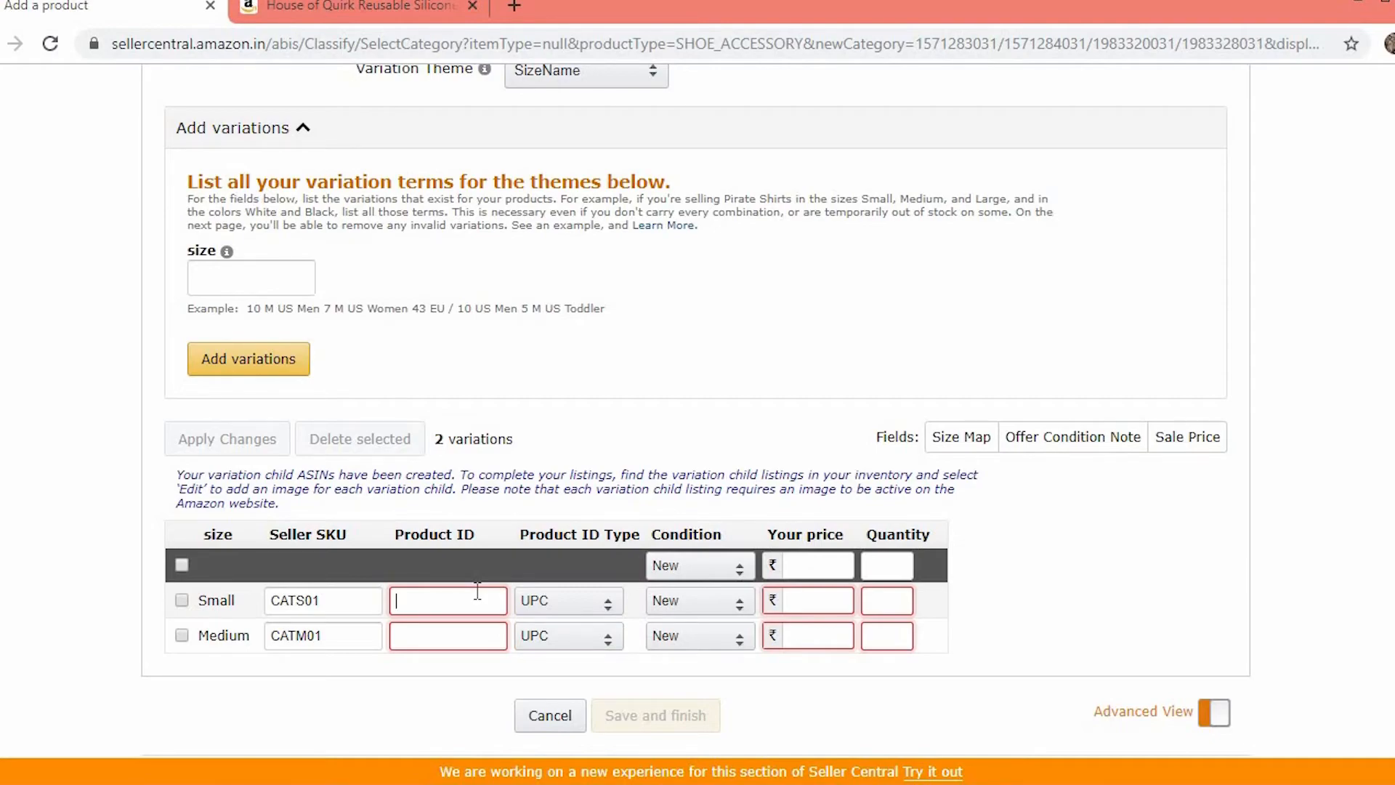
# - Price the Small and Medium variations at ₹299 each and fill in their quantities, with 0 for Small
pyautogui.click(795, 601)
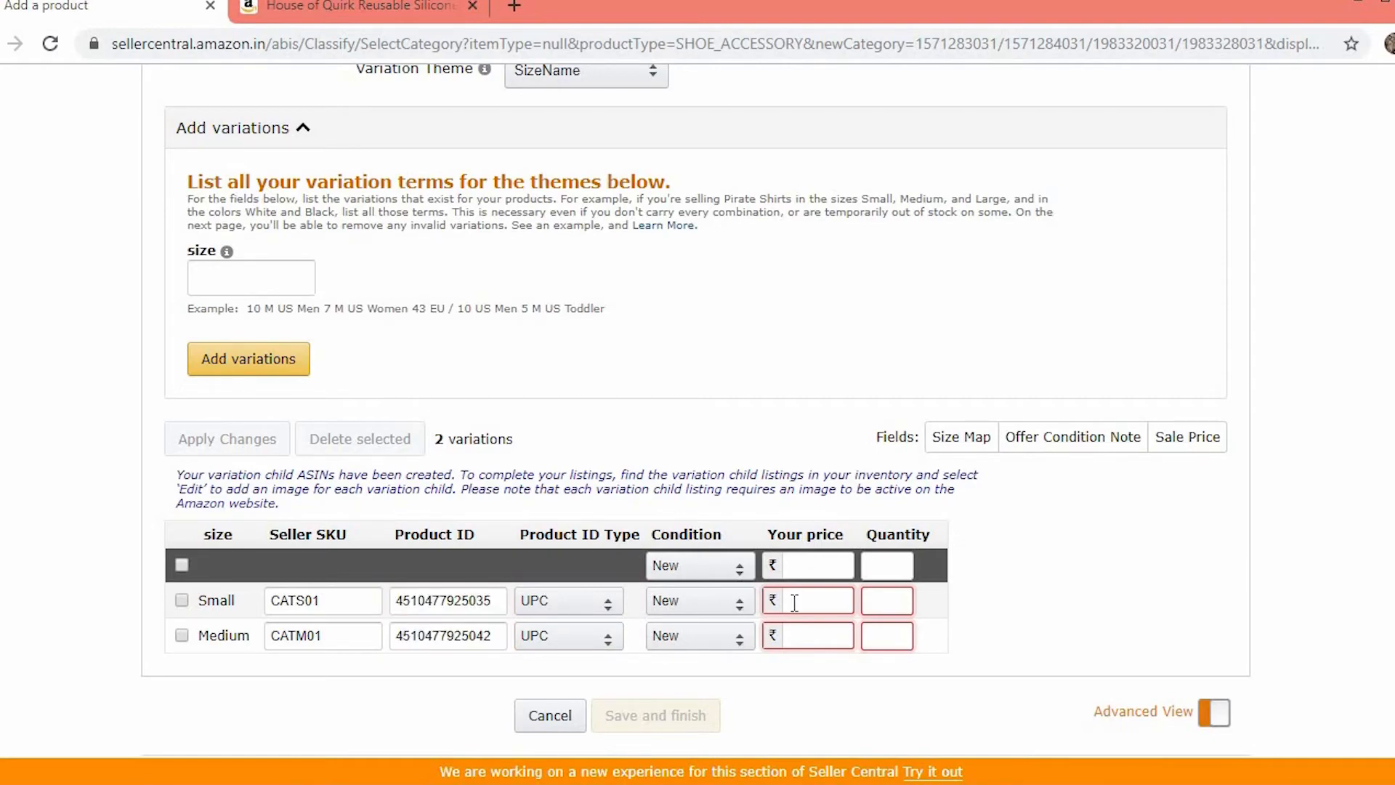
pyautogui.write('299')
pyautogui.click(807, 637)
pyautogui.write('299')
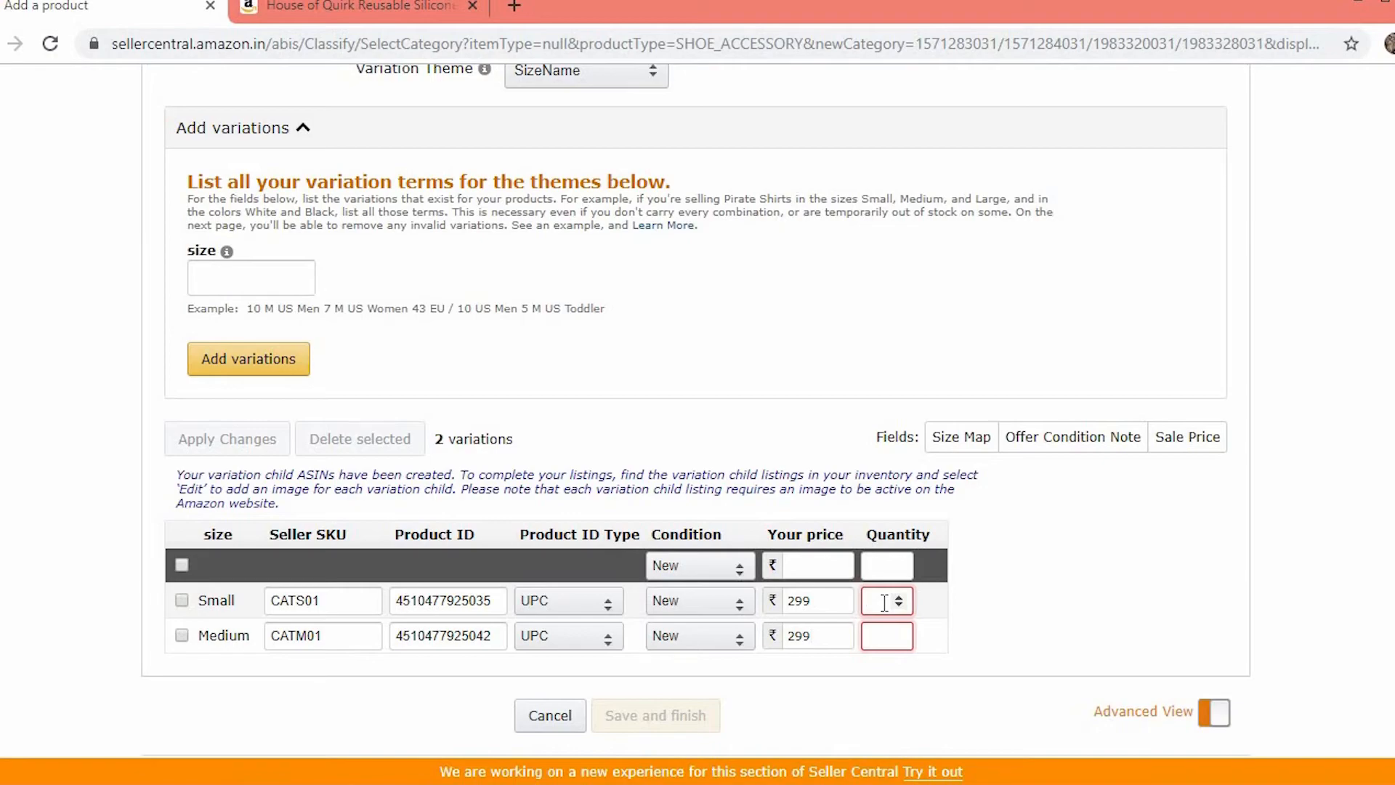
pyautogui.click(880, 649)
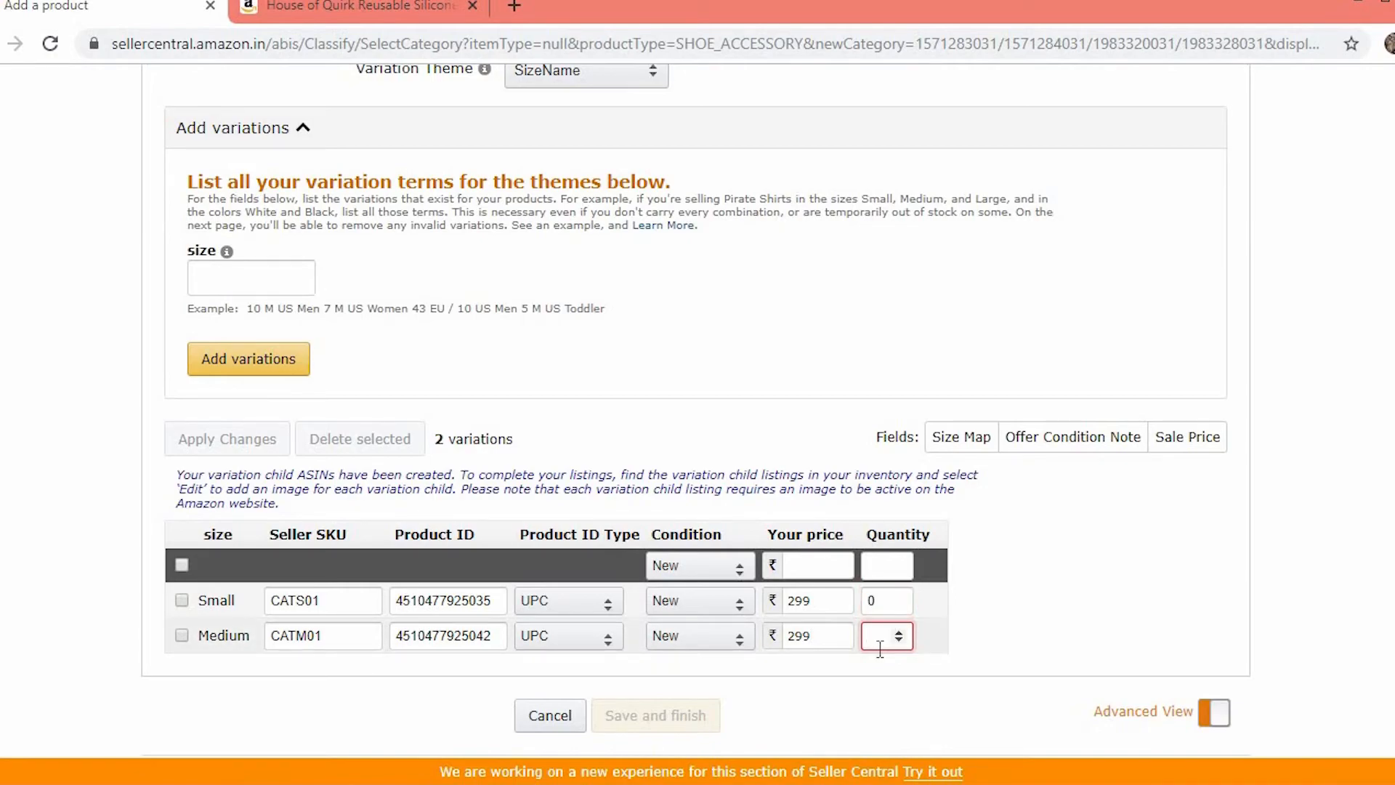
pyautogui.click(896, 682)
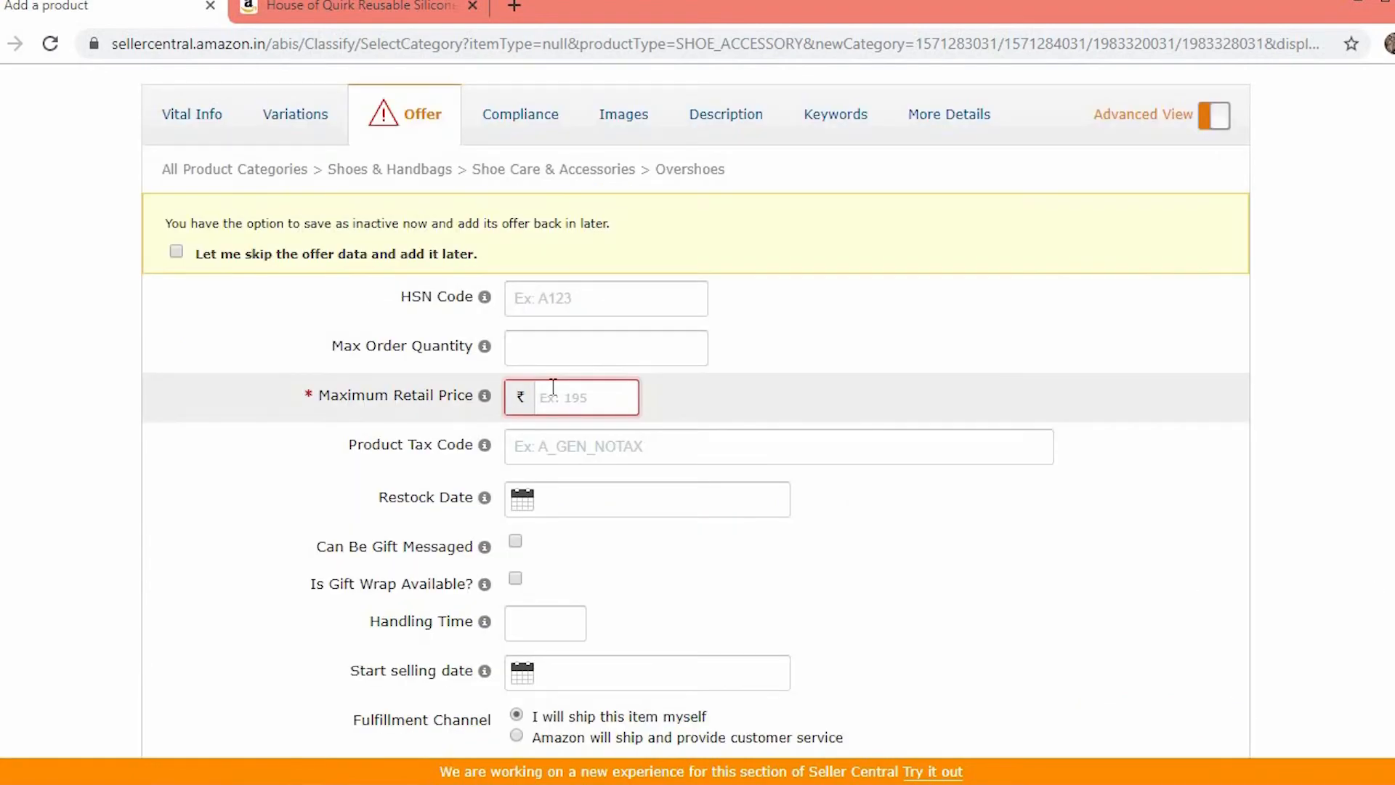
# - Set the offer's Maximum Retail Price to ₹499 and its Handling Time to 1
pyautogui.write('499')
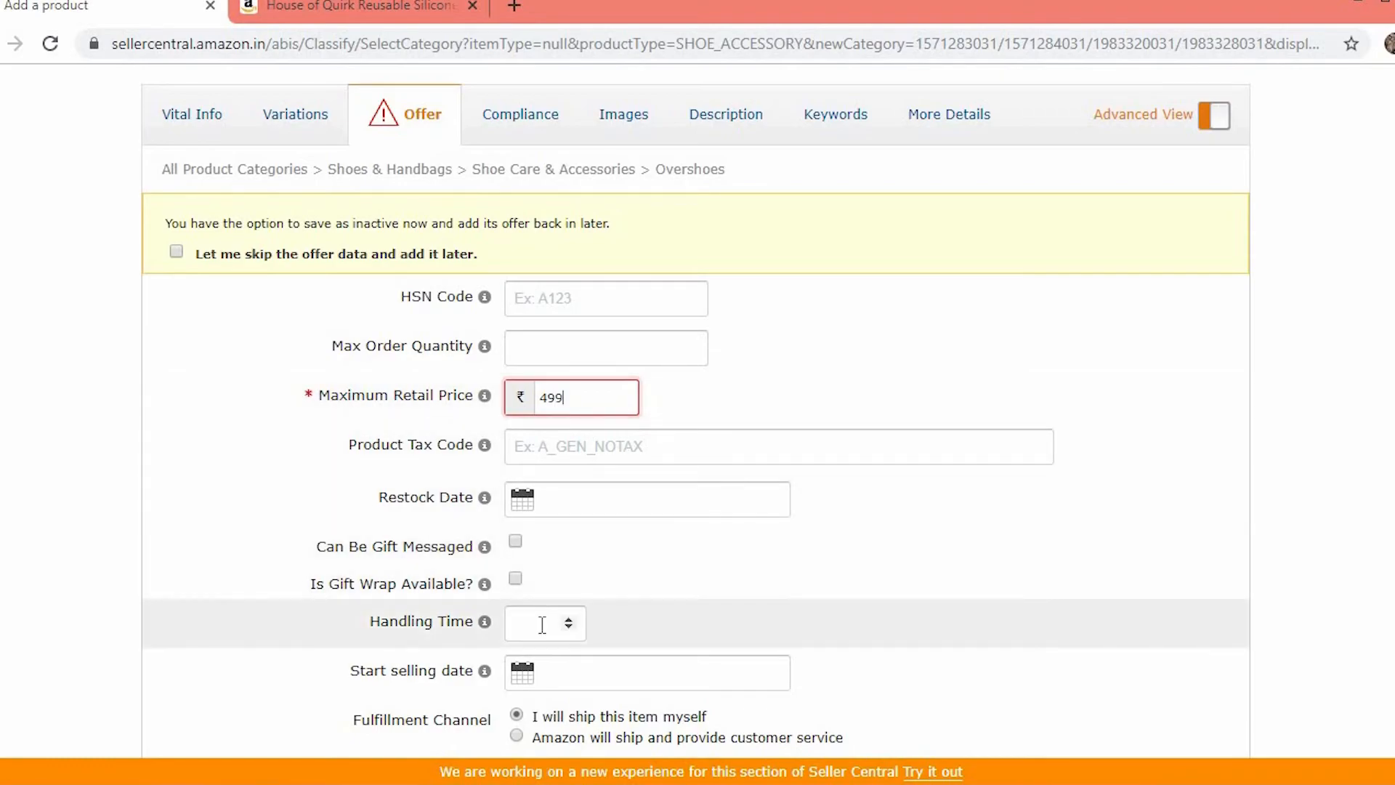
pyautogui.click(542, 625)
pyautogui.click(569, 620)
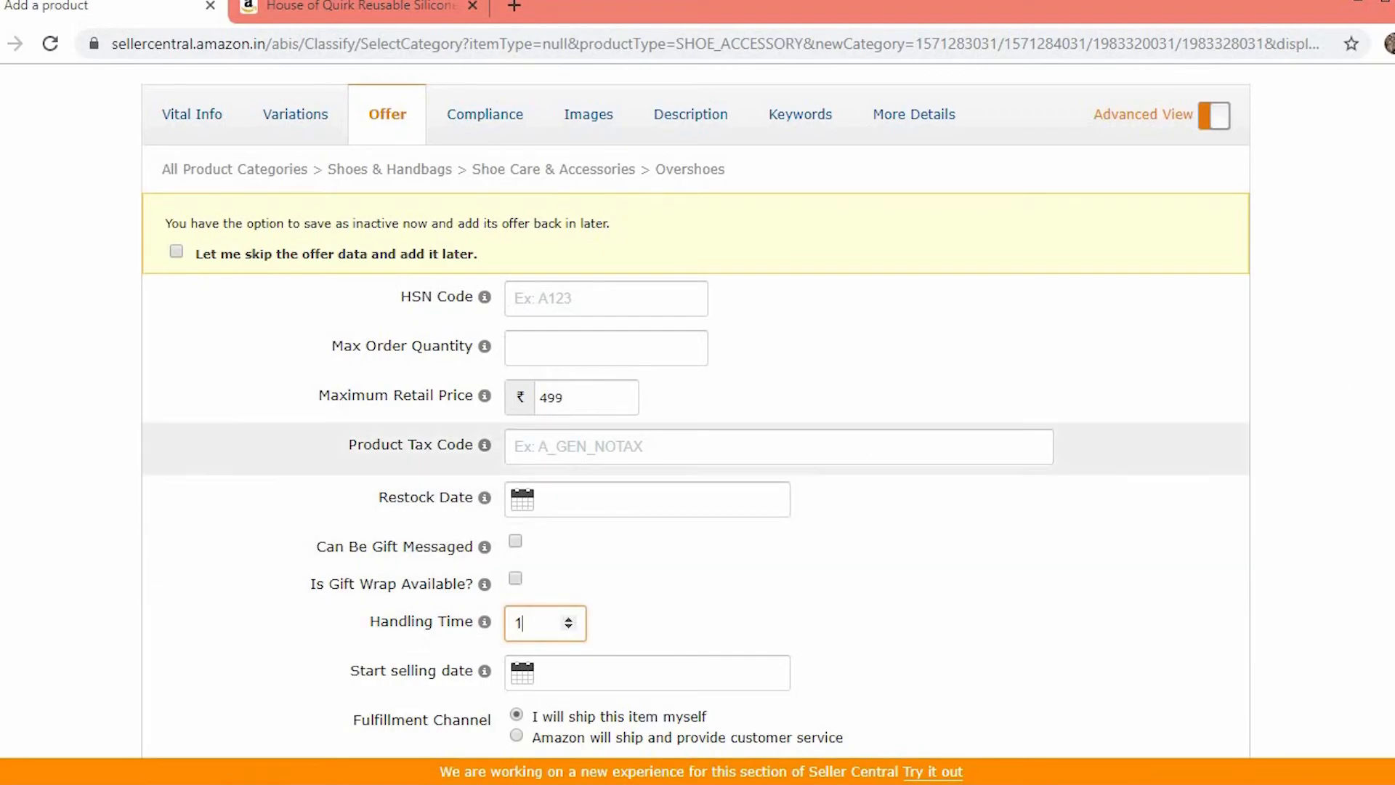
# - Try Amazon fulfillment, switch the fulfillment channel back to "I will ship this item myself", and submit the finished listing
pyautogui.scroll(-2, 1034, 482)
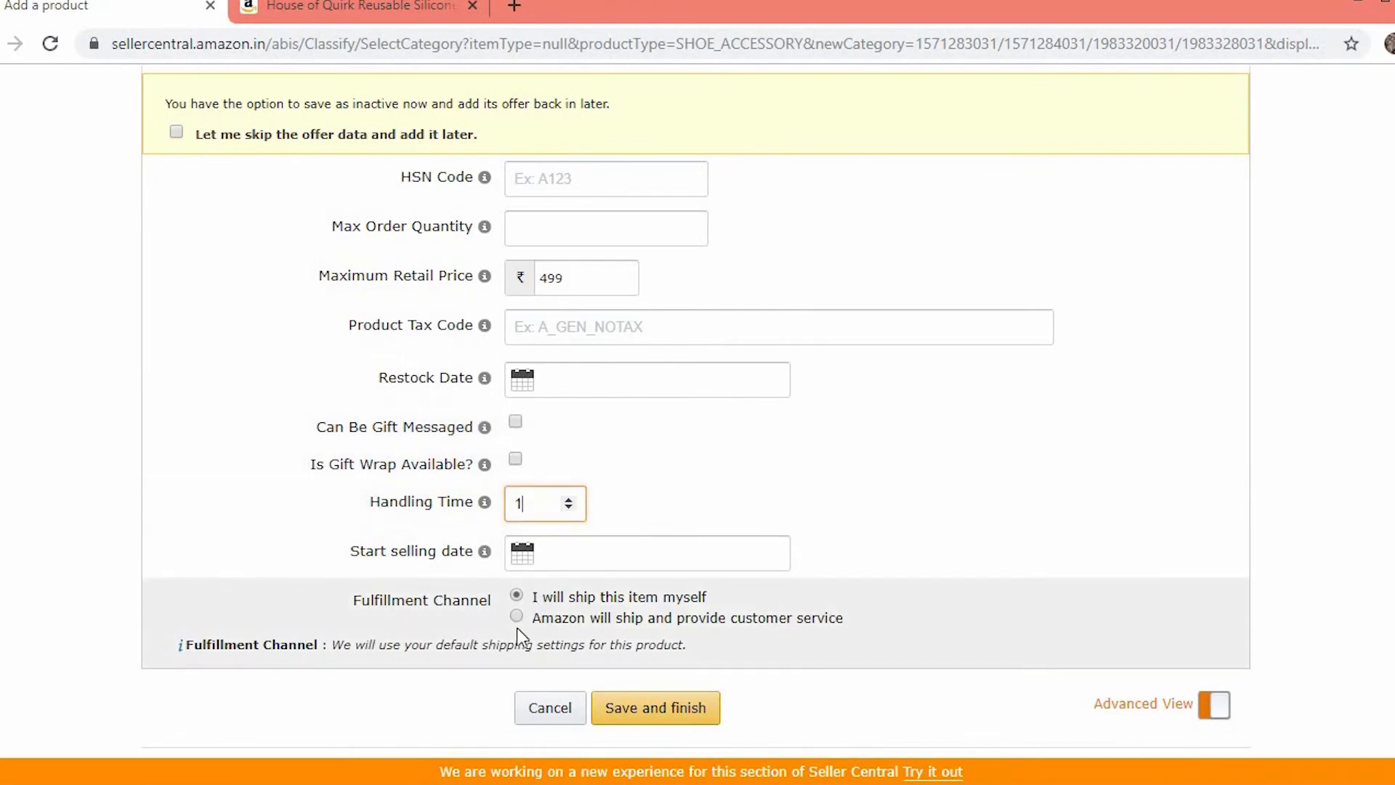
pyautogui.click(517, 619)
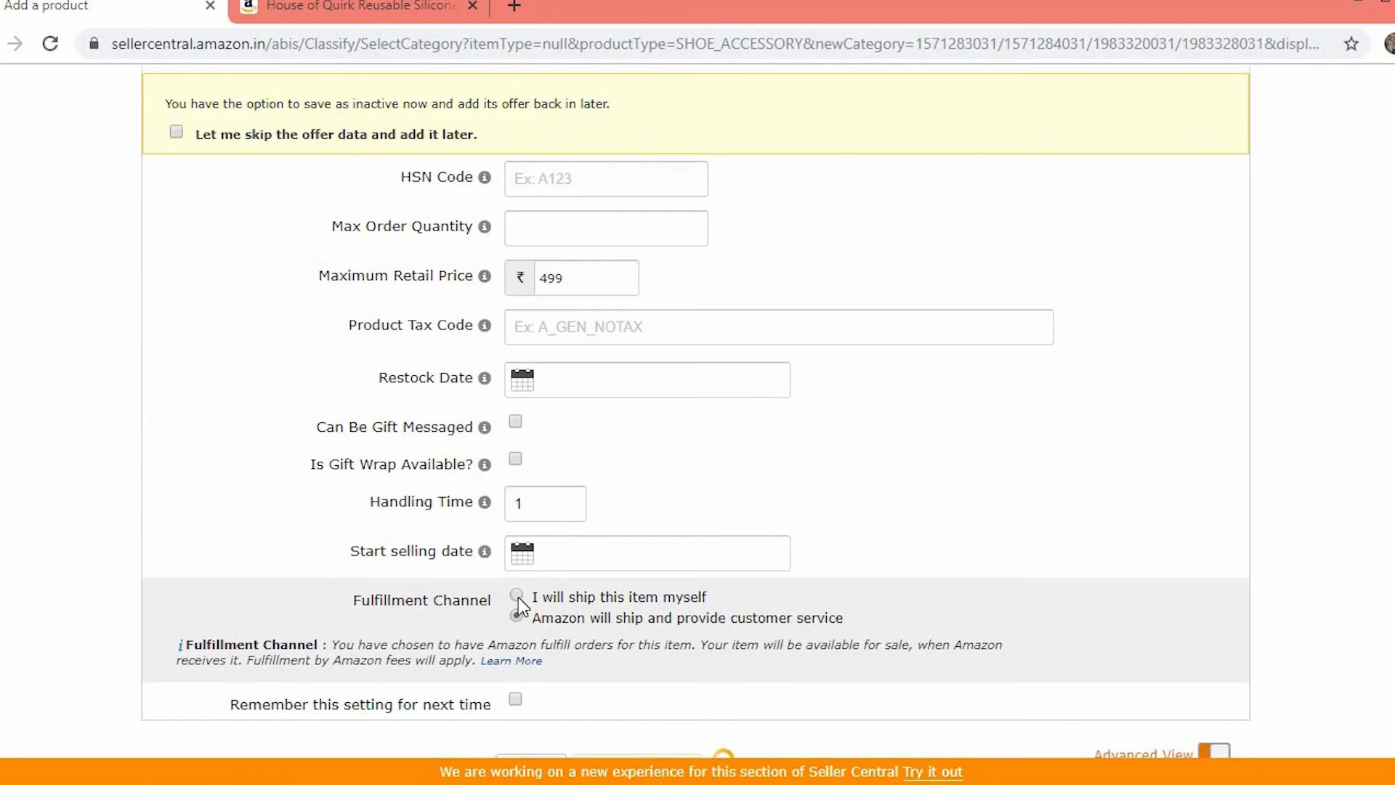
pyautogui.click(516, 596)
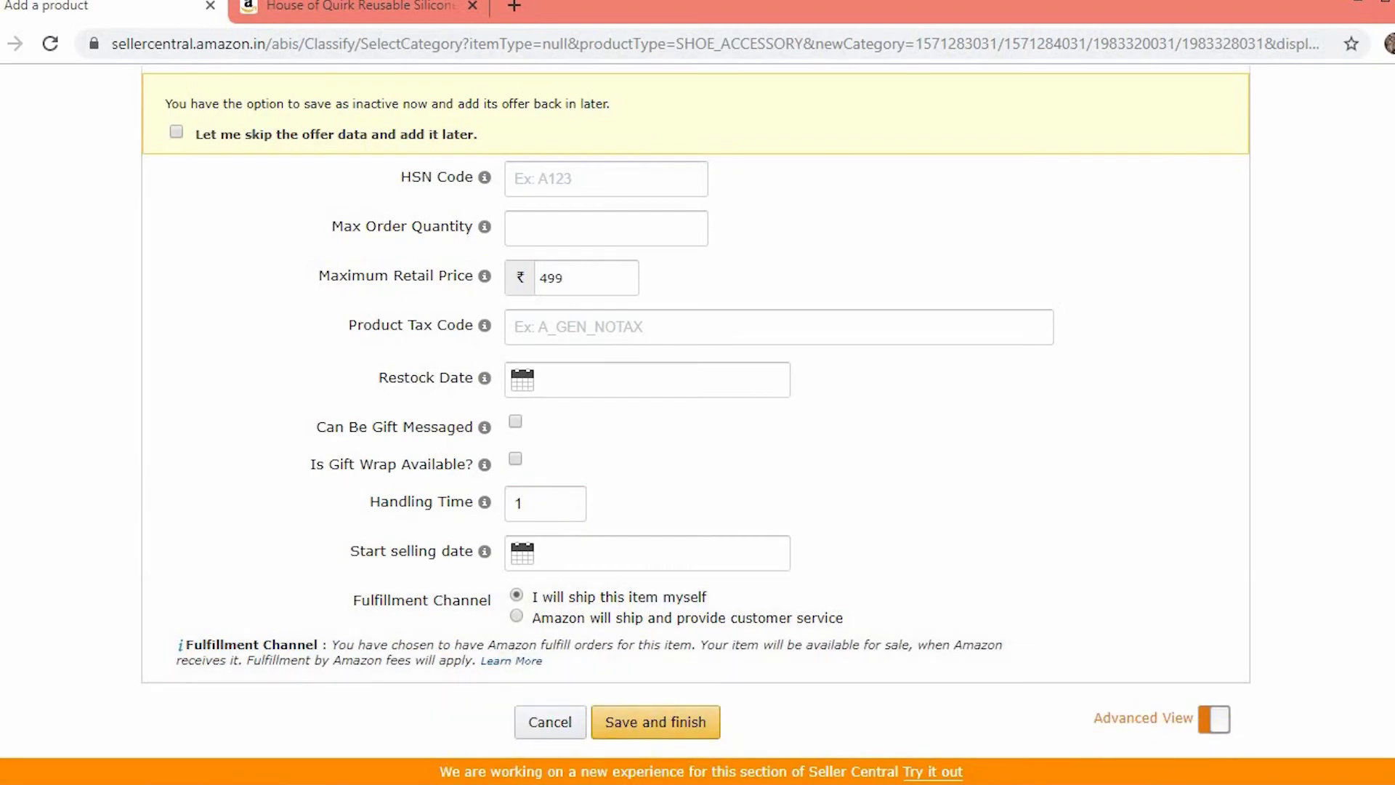
pyautogui.scroll(2, 1360, 591)
pyautogui.scroll(-2, 696, 407)
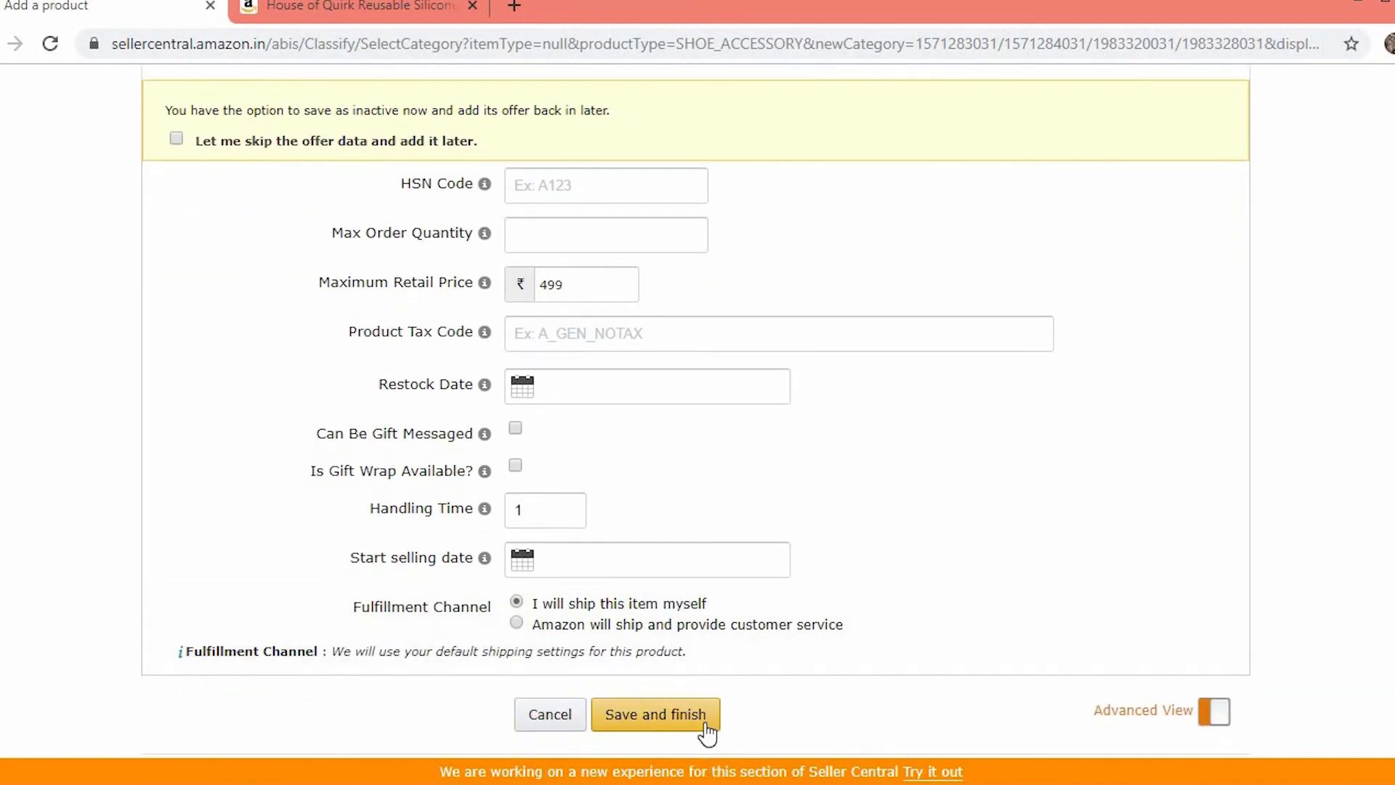
pyautogui.click(707, 732)
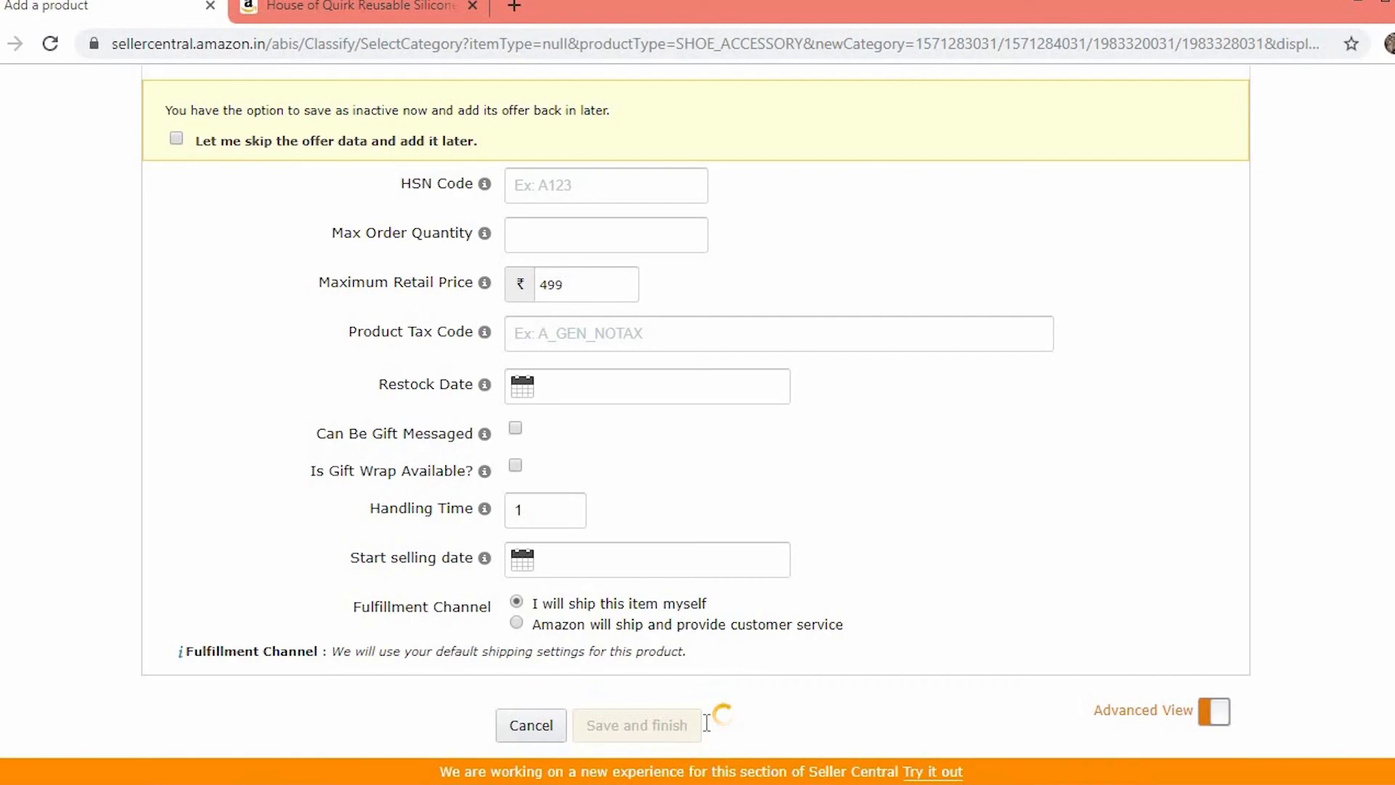